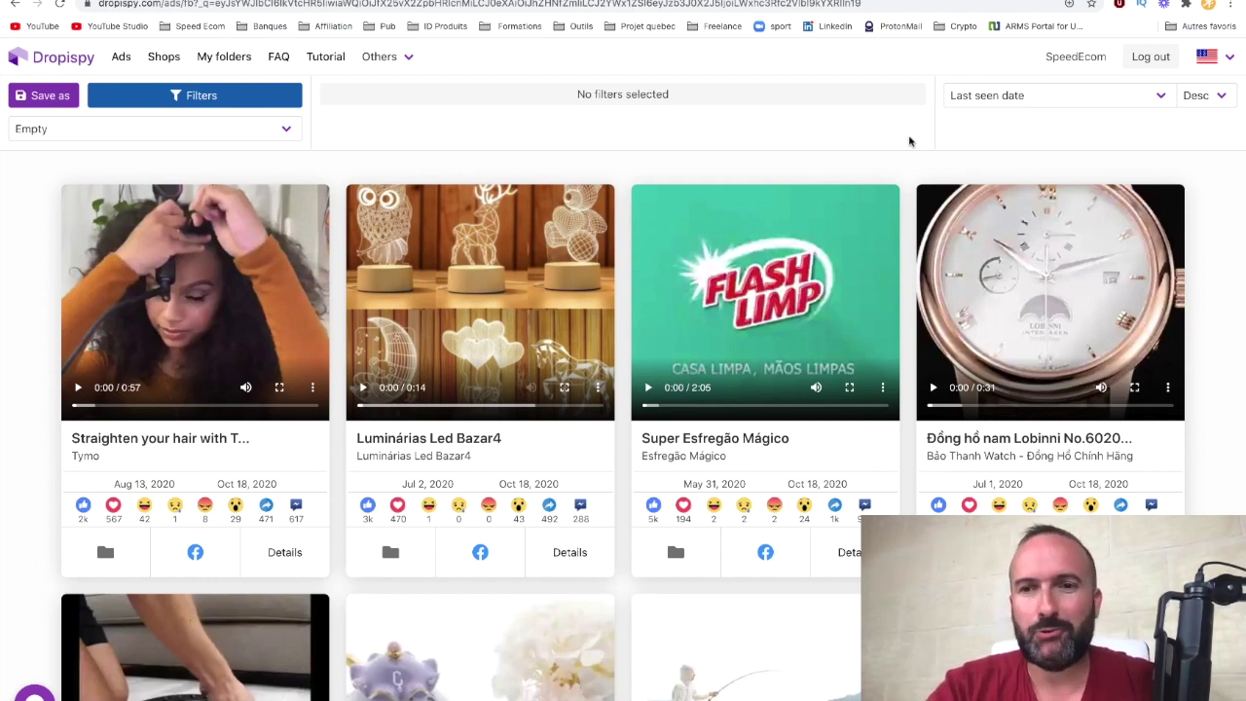
# Switch the site's display language to Français.
pyautogui.click(1206, 58)
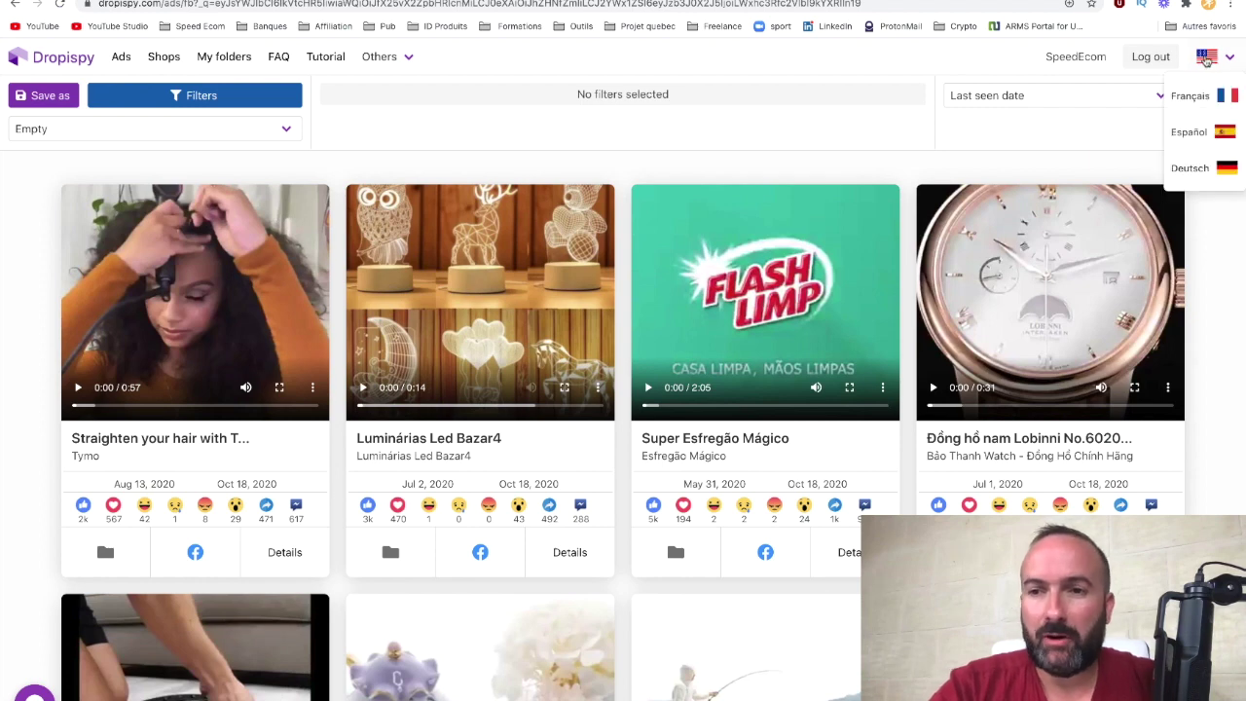
pyautogui.click(1194, 98)
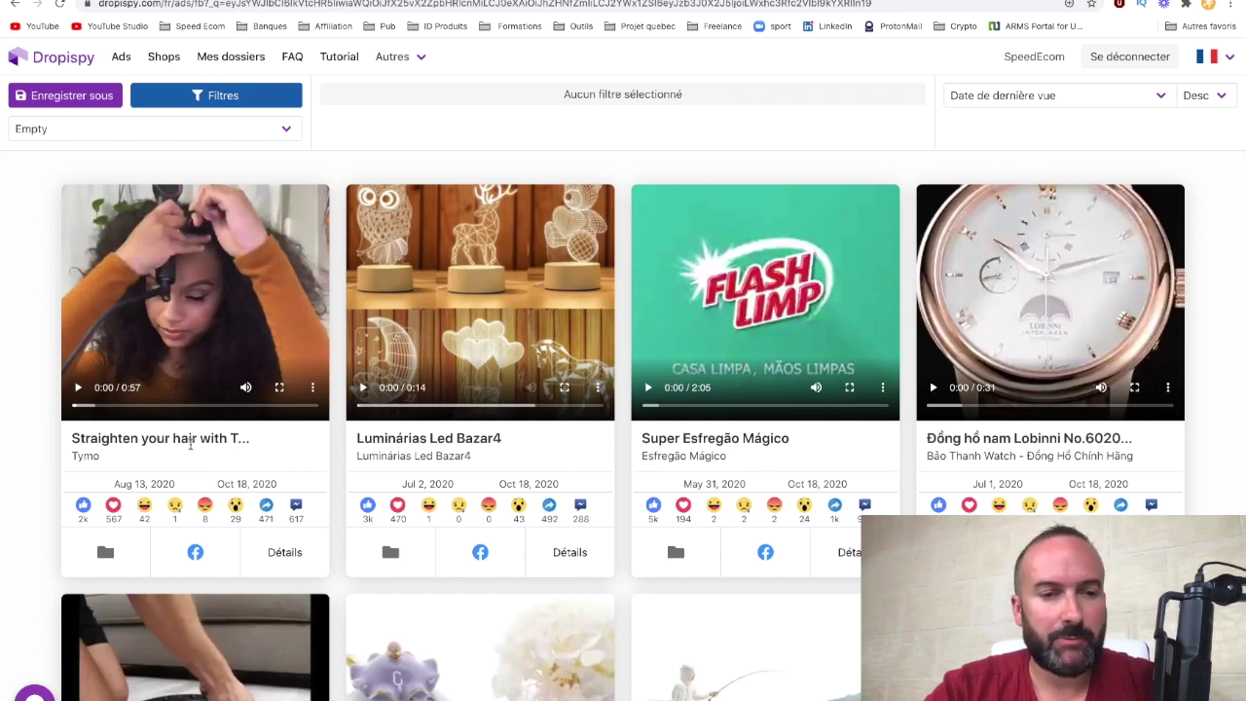
pyautogui.scroll(-3, 191, 444)
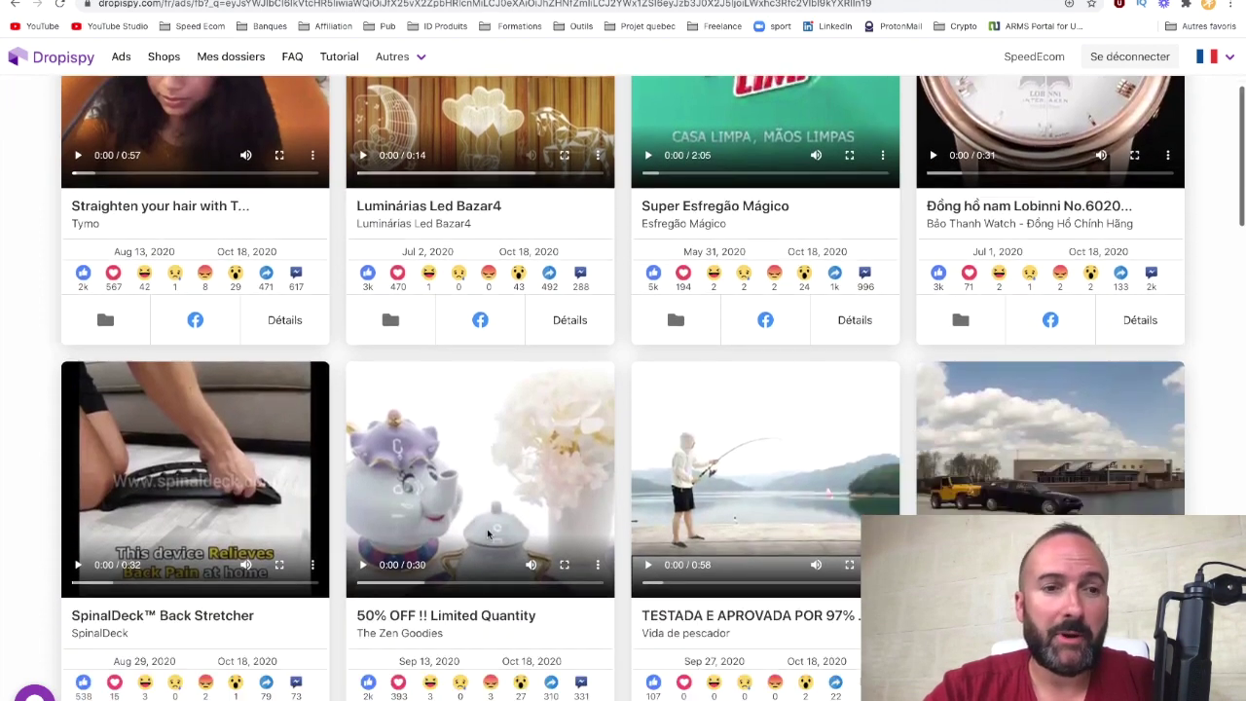
pyautogui.scroll(3, 410, 164)
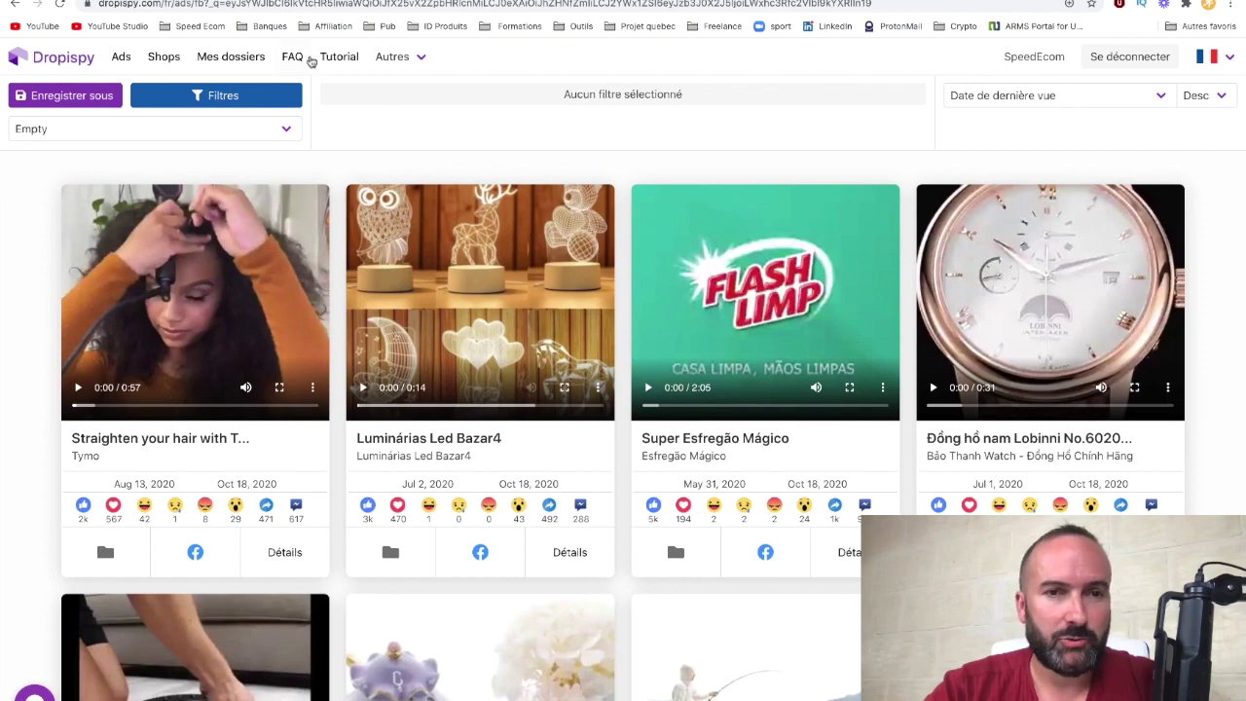
# Filter the ads by the country États-Unis d'Amérique and run the search.
pyautogui.click(222, 98)
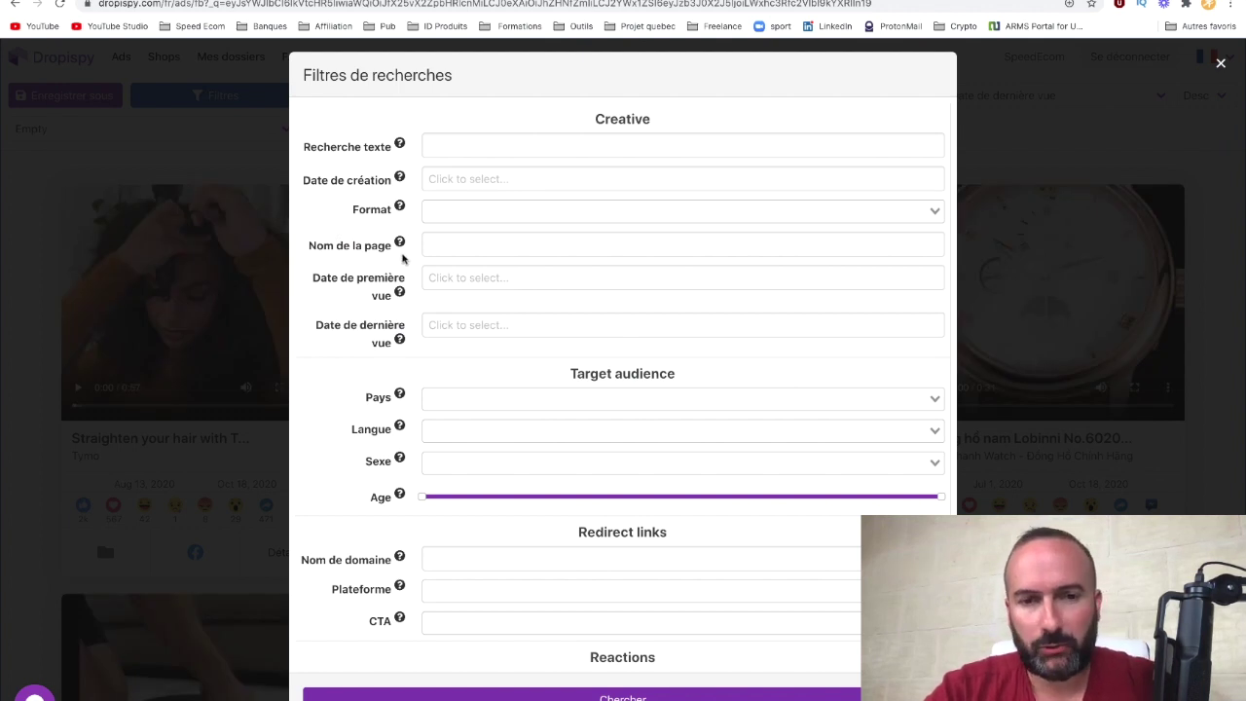
pyautogui.scroll(-3, 402, 258)
pyautogui.click(449, 291)
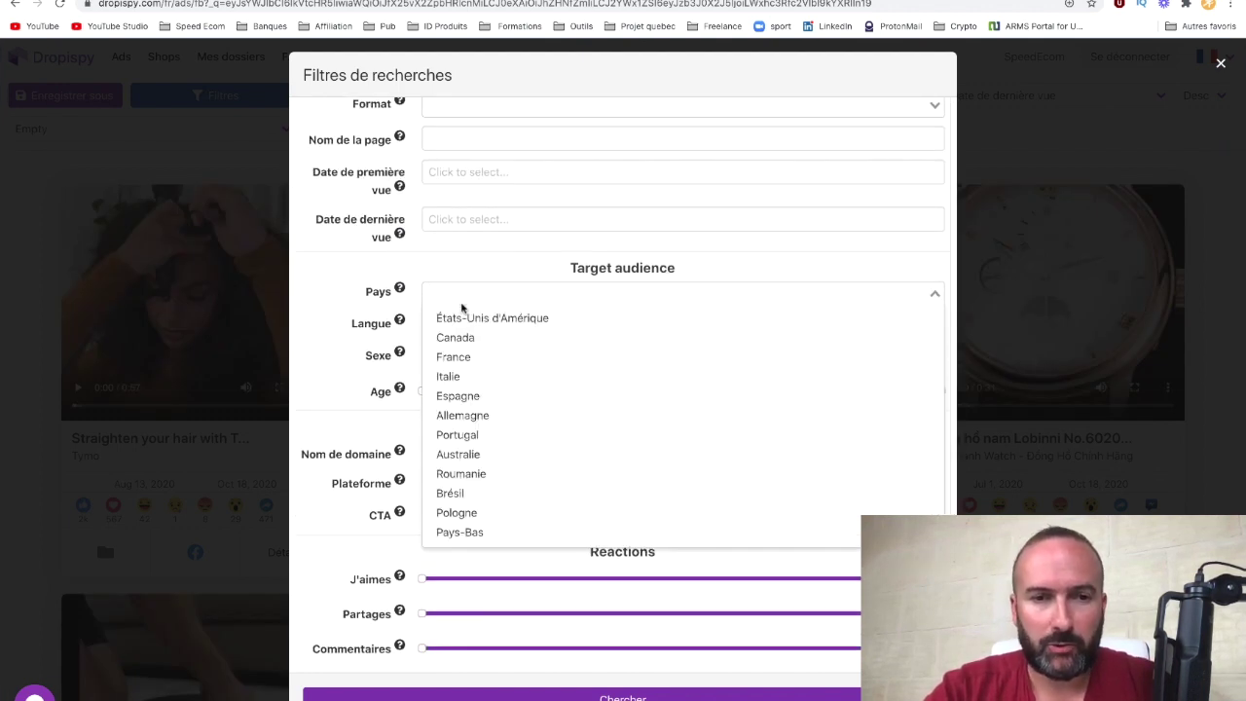
pyautogui.click(535, 320)
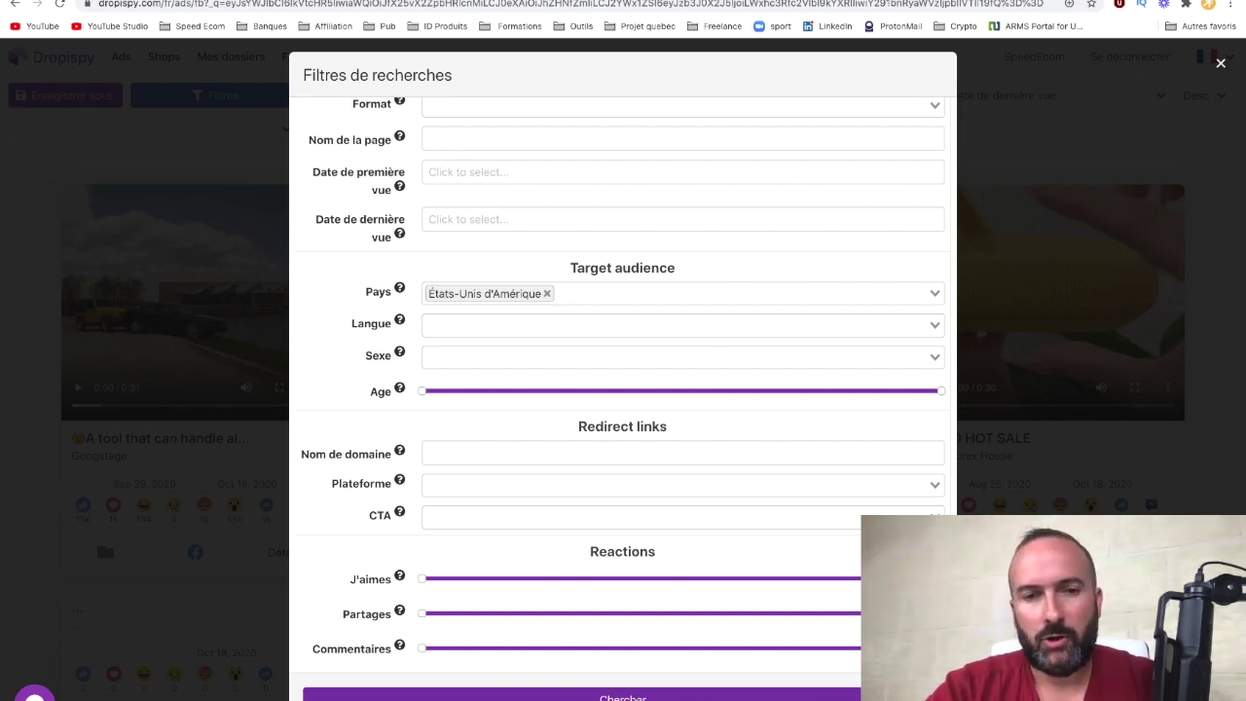
pyautogui.click(638, 697)
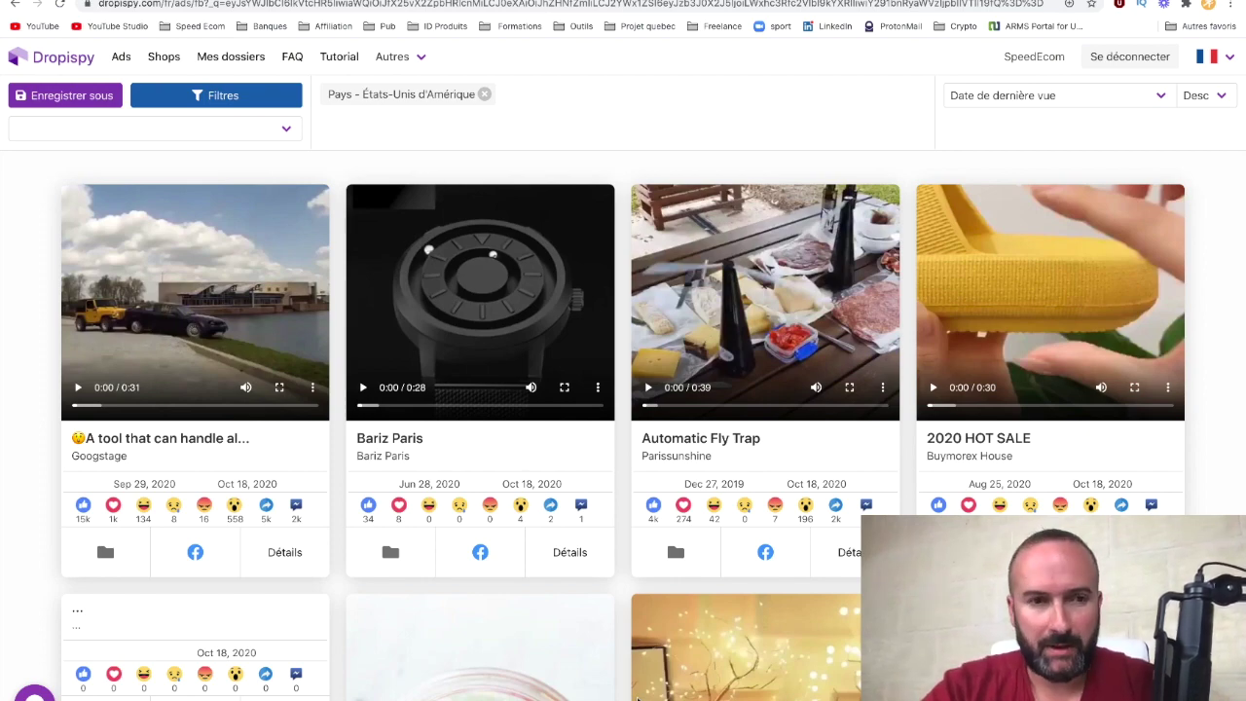
# Add the Video format to the ad search filters.
pyautogui.click(242, 95)
pyautogui.press('Escape')
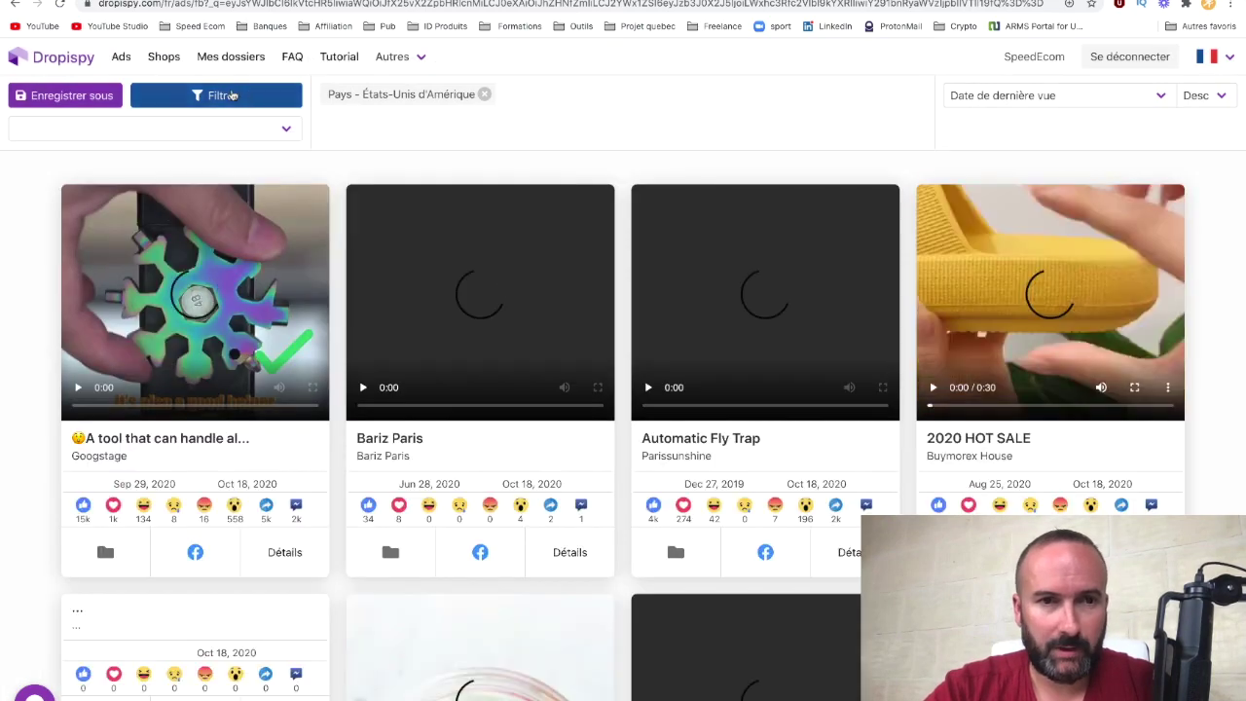
pyautogui.click(258, 94)
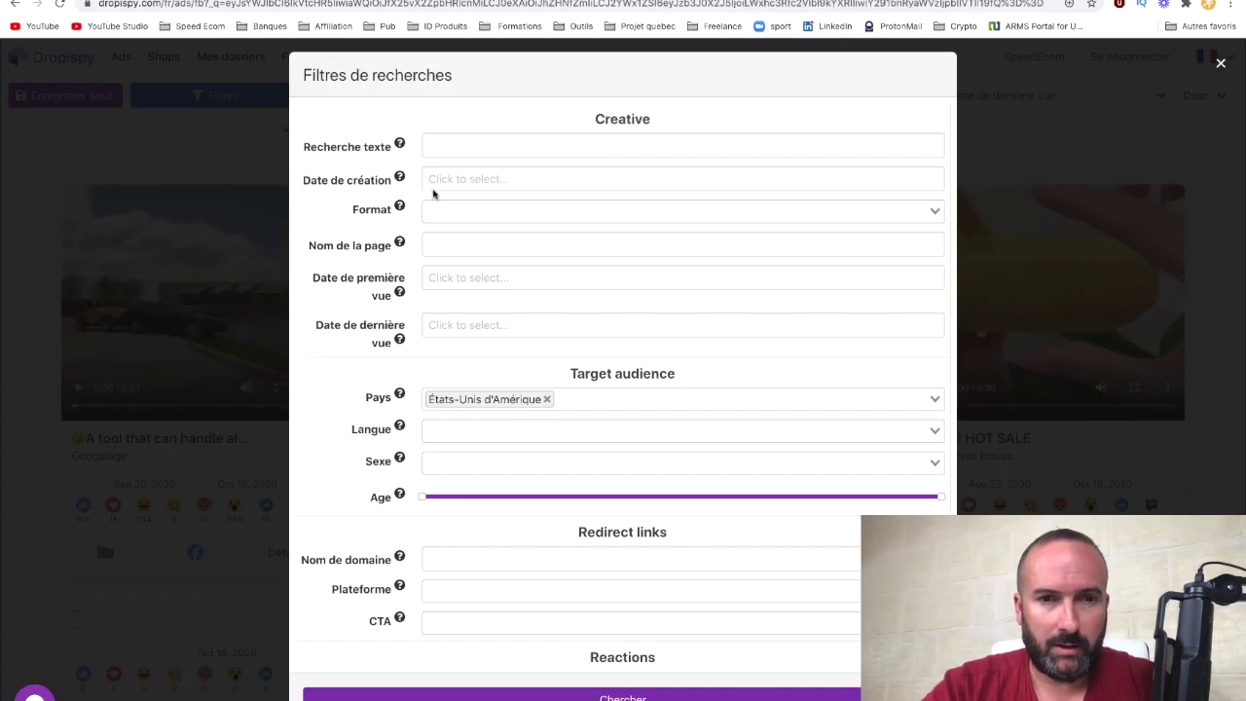
pyautogui.click(456, 244)
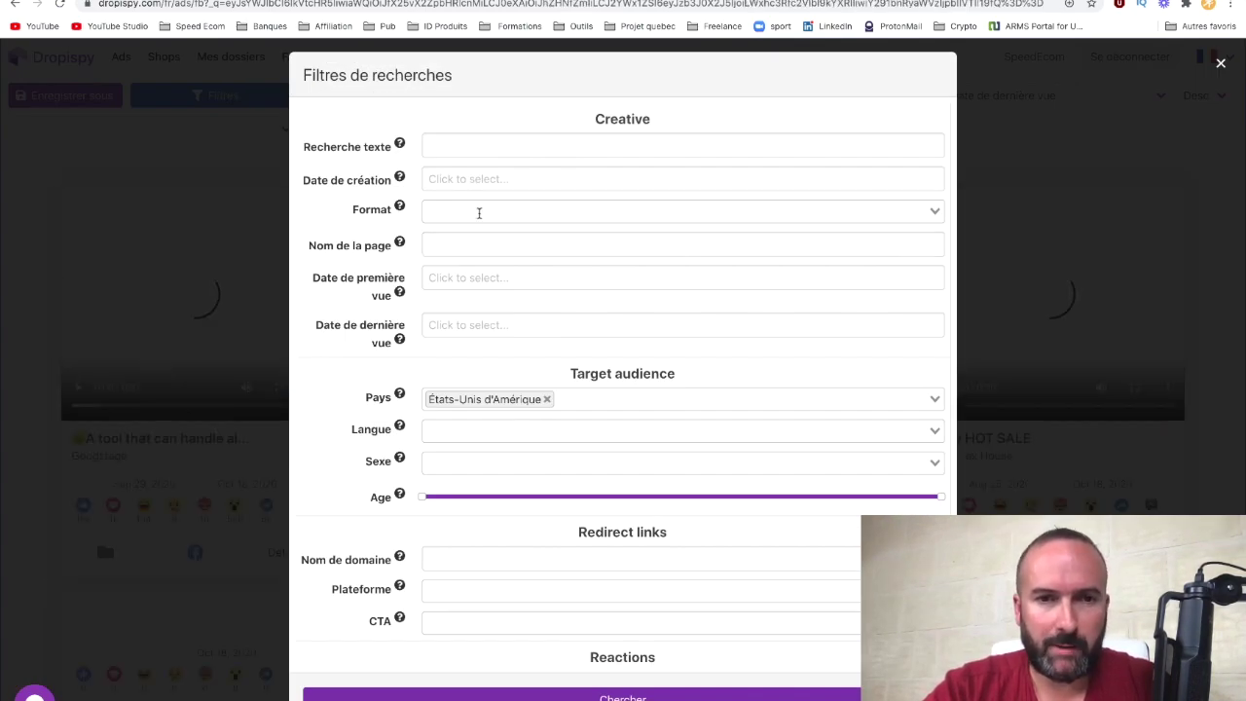
pyautogui.click(481, 209)
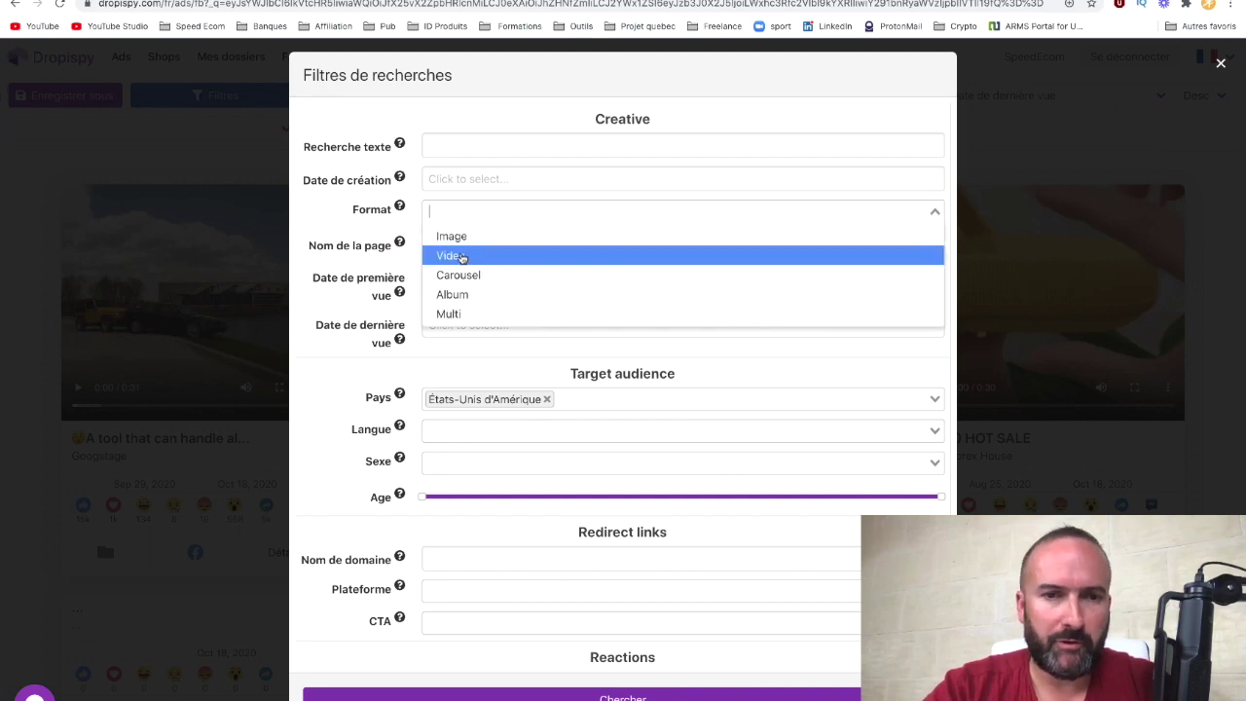
pyautogui.click(463, 255)
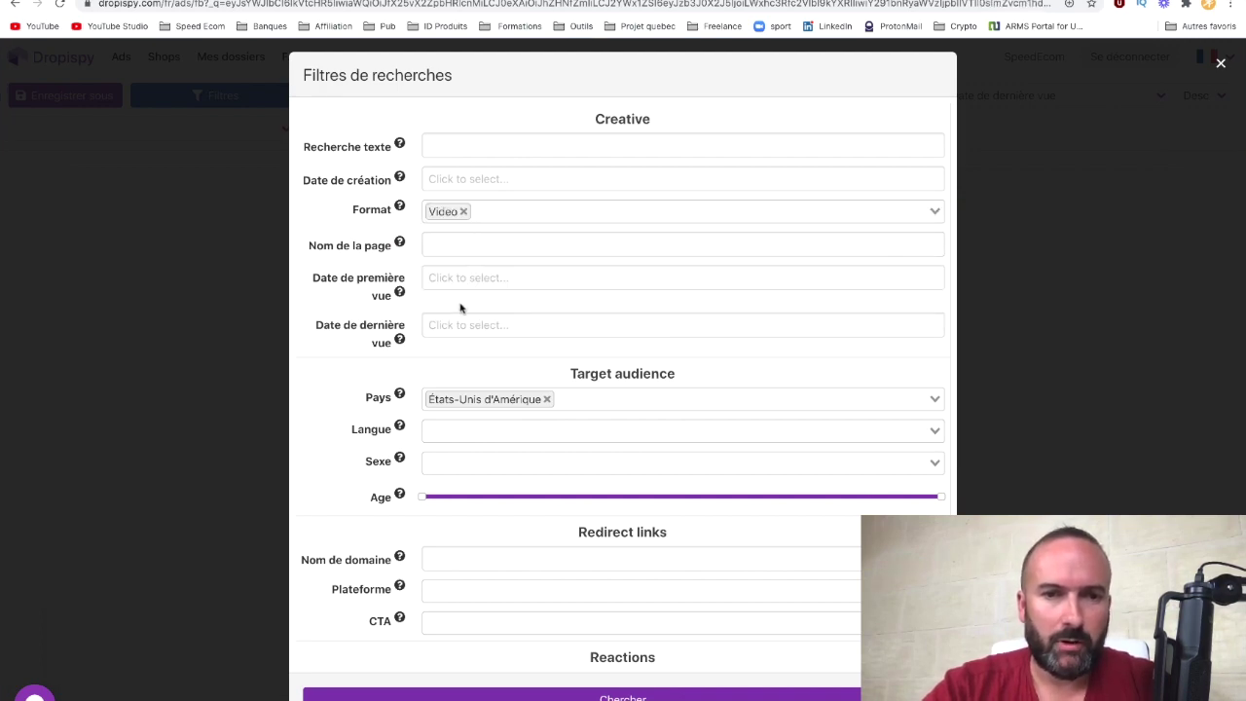
# Look through the remaining target audience, redirect link and reaction filters.
pyautogui.scroll(-3, 489, 352)
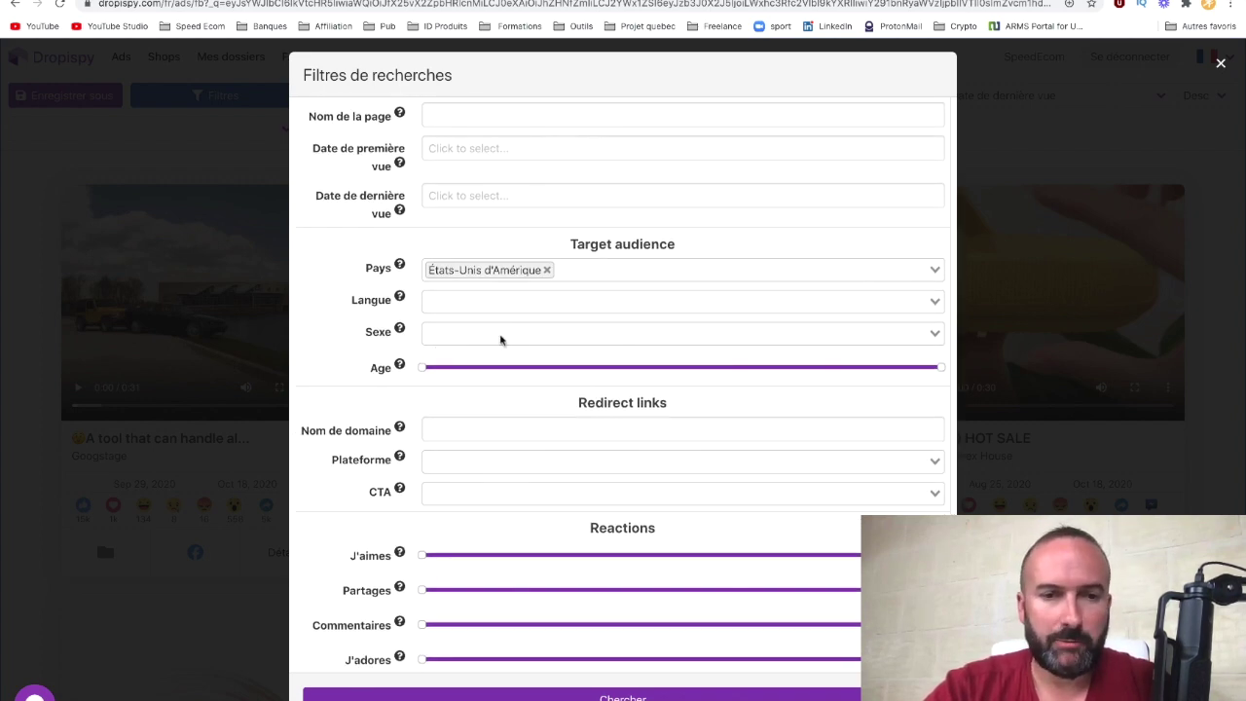
pyautogui.click(506, 337)
pyautogui.click(298, 319)
pyautogui.scroll(-3, 353, 438)
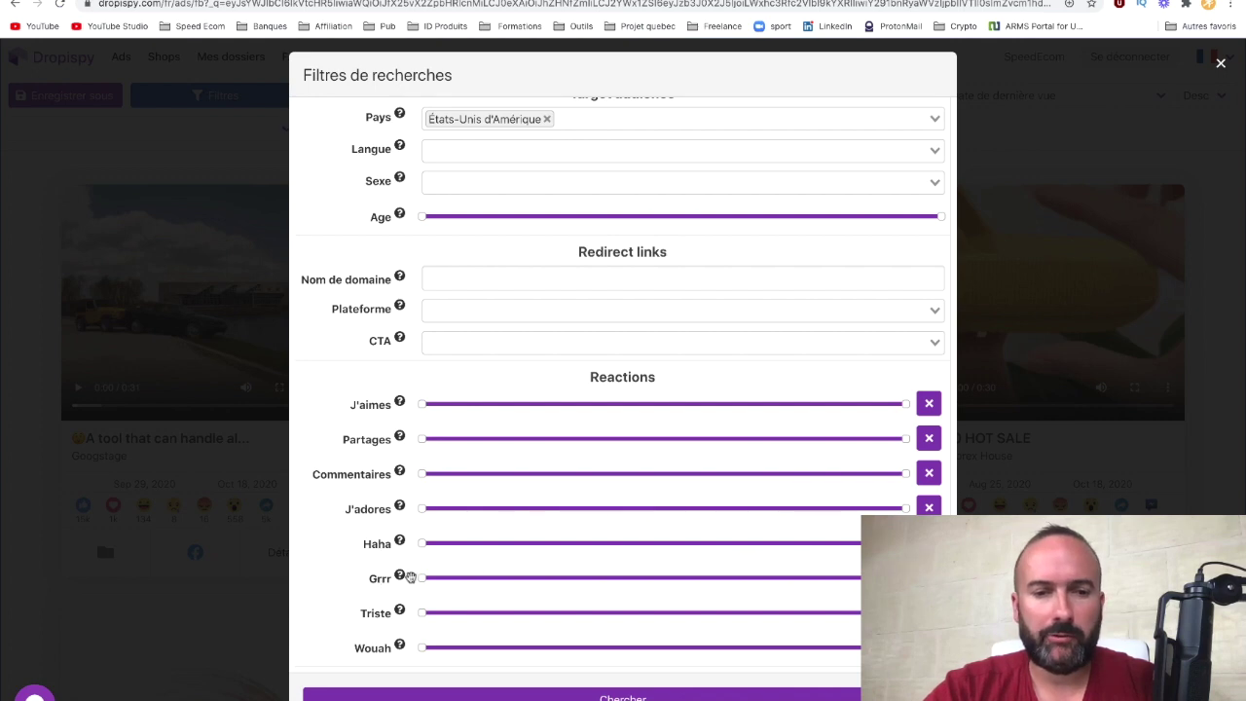
pyautogui.moveTo(420, 577)
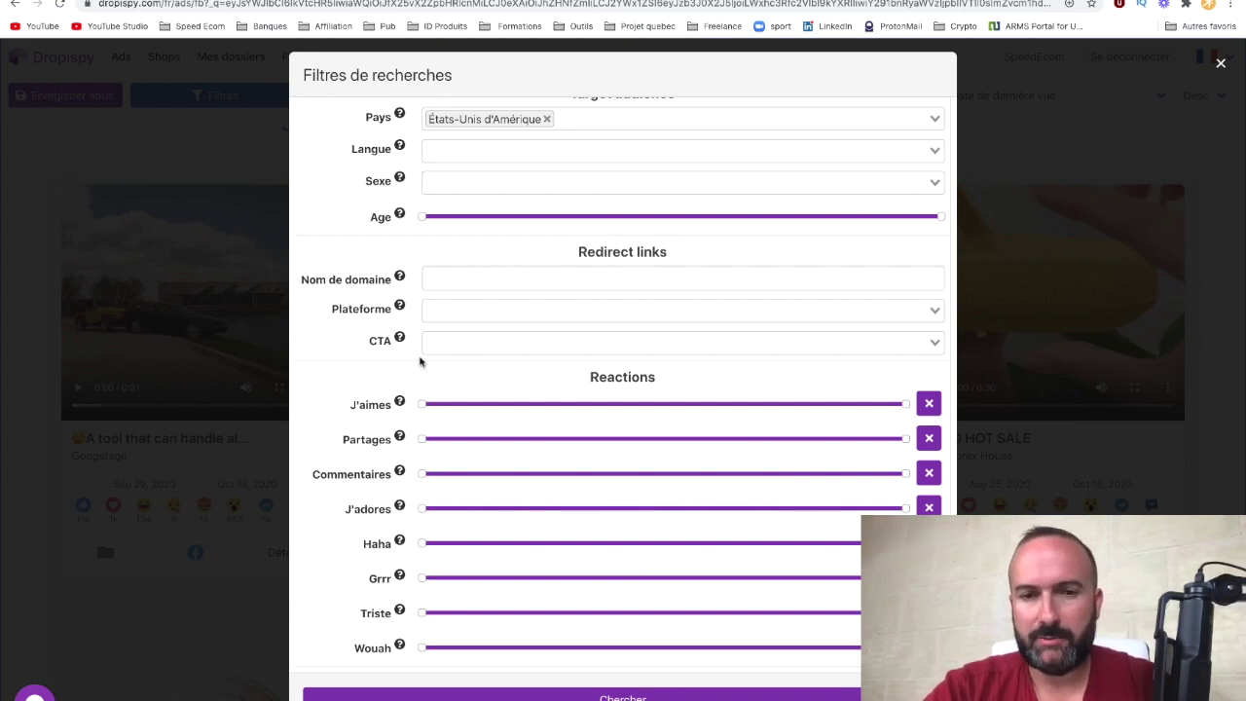
pyautogui.scroll(3, 317, 338)
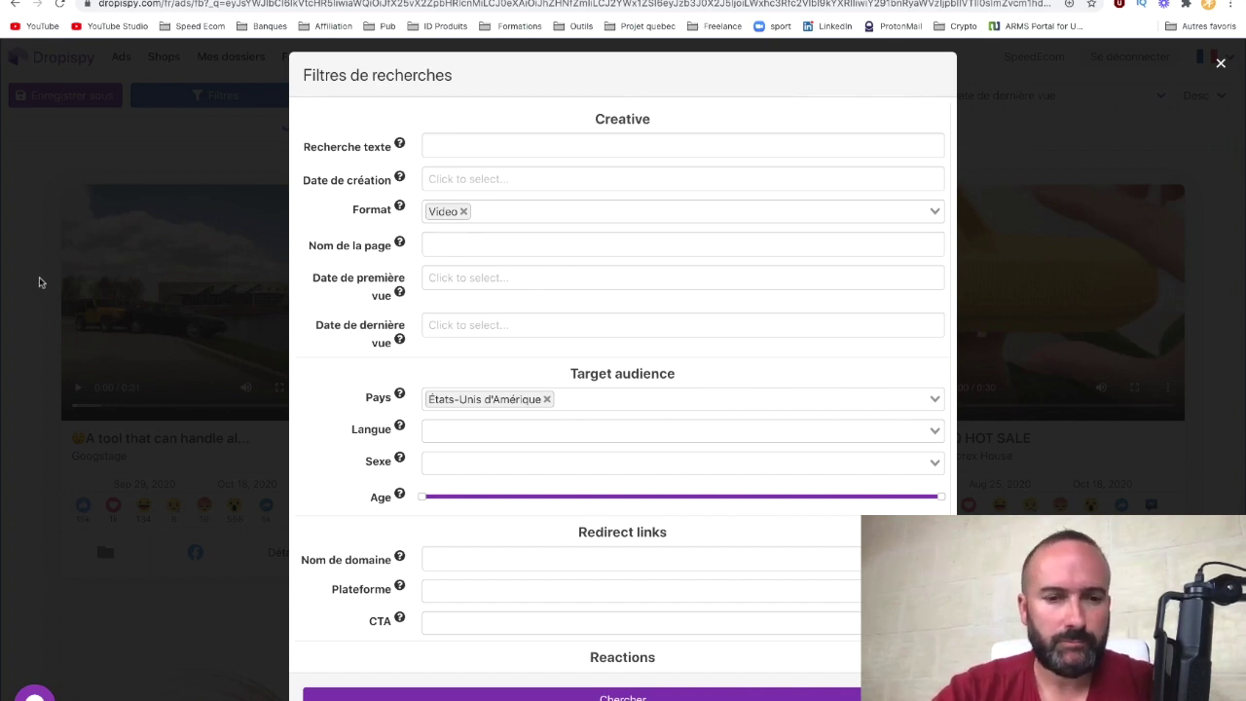
# Close the search filters and apply the Dropshipping filter preset to the ads.
pyautogui.click(43, 223)
pyautogui.click(270, 130)
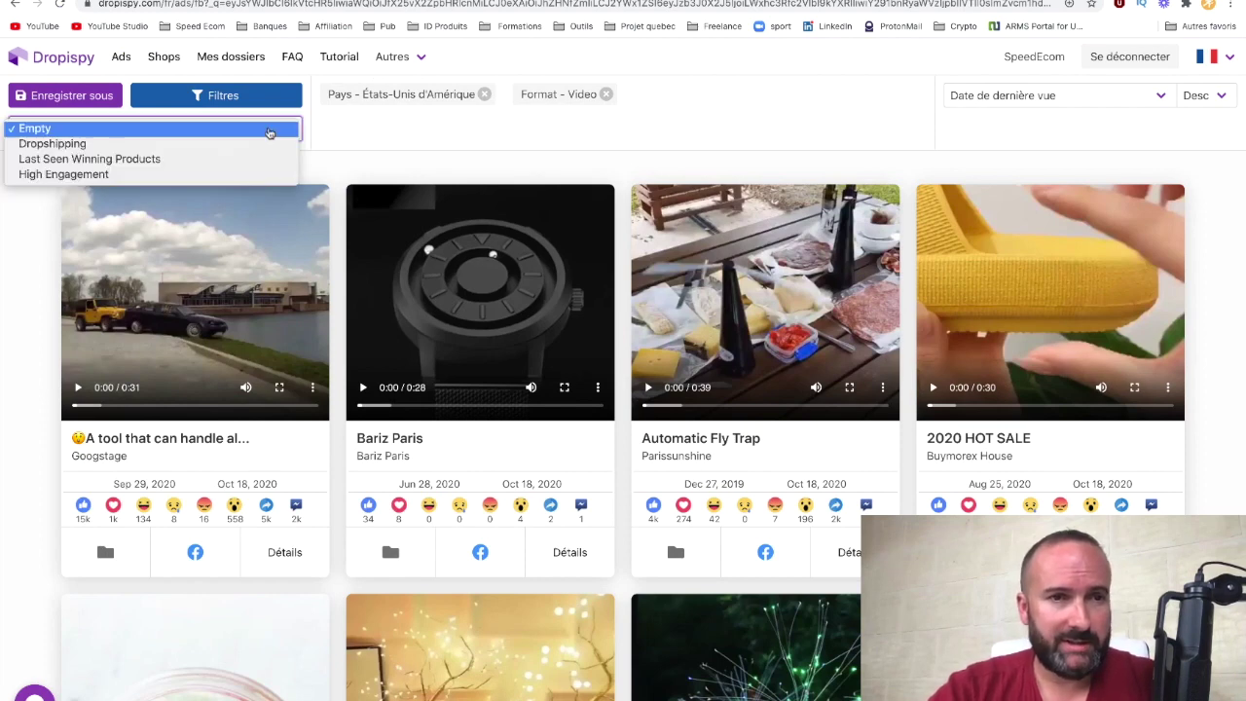
pyautogui.click(80, 144)
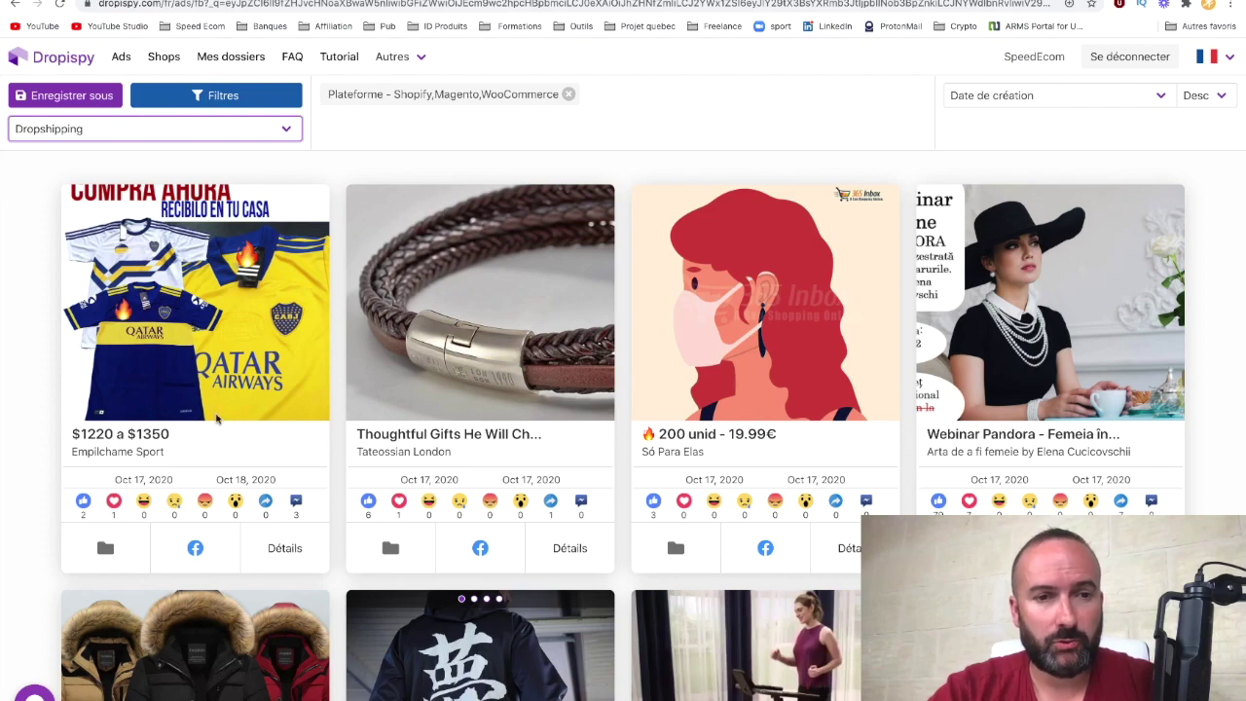
# Examine the ads listed under the Dropshipping preset, including their dates and reaction counts.
pyautogui.scroll(-1, 243, 464)
pyautogui.scroll(-5, 244, 464)
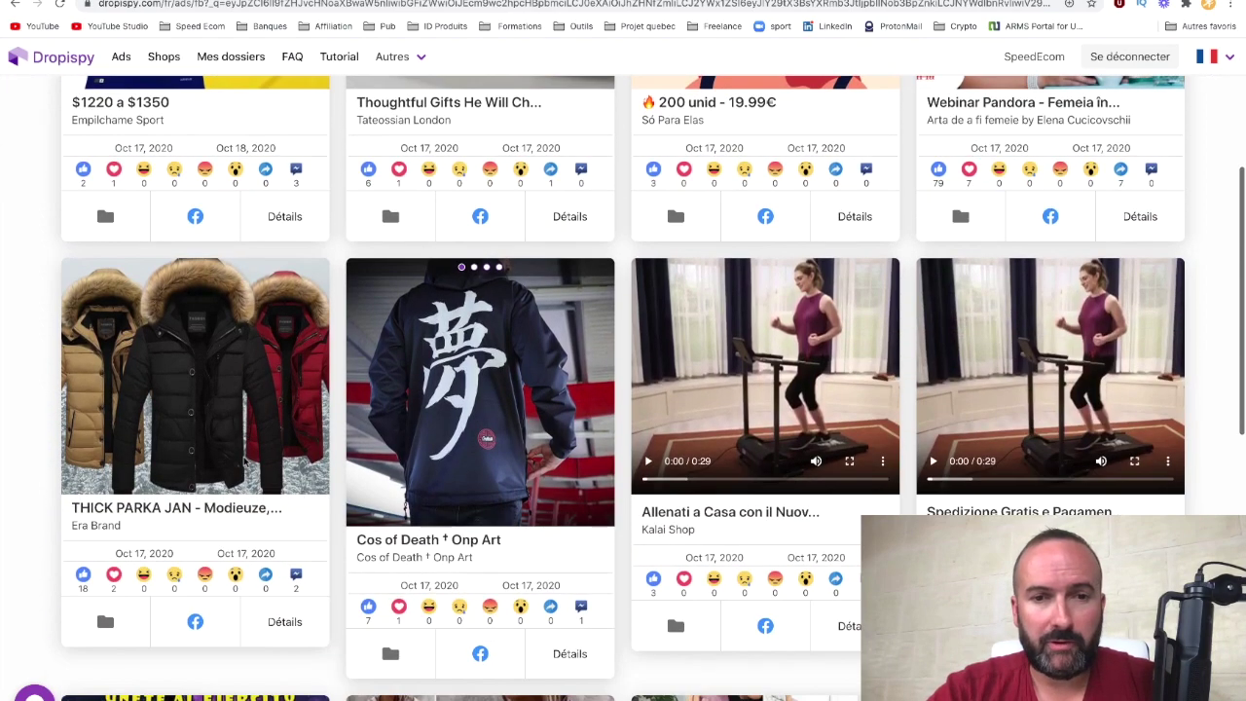
pyautogui.scroll(-6, 243, 463)
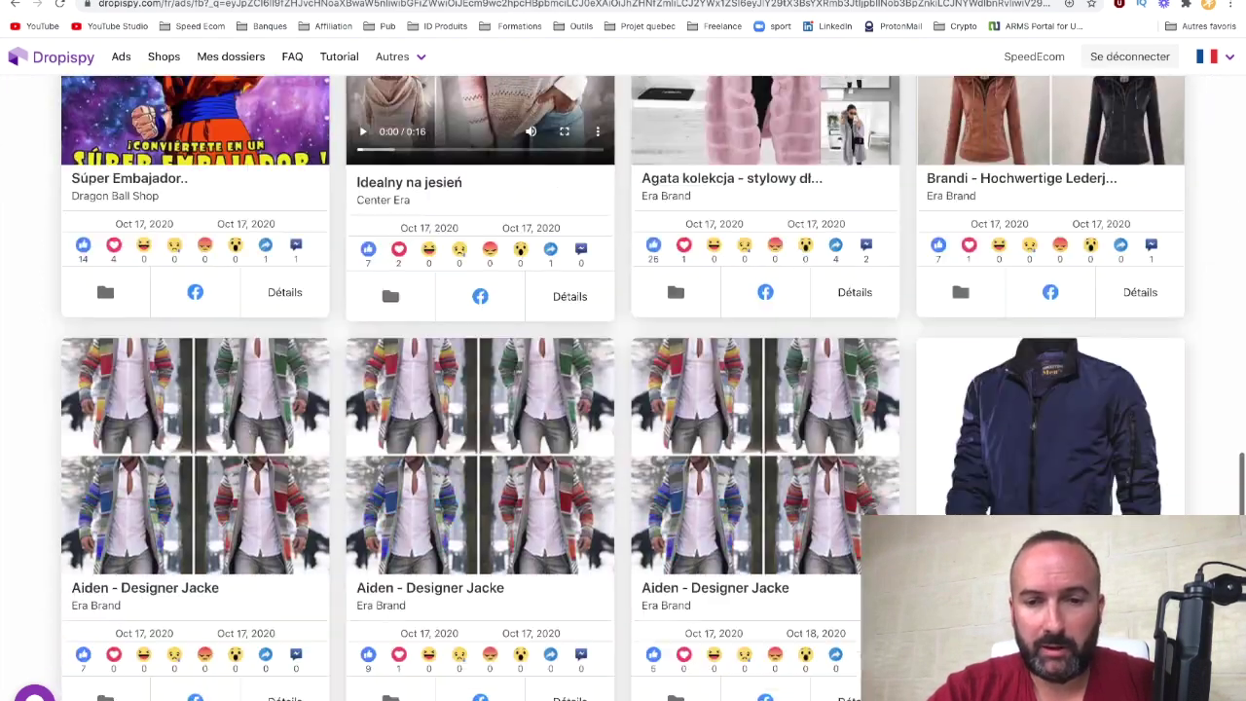
pyautogui.scroll(-1, 244, 464)
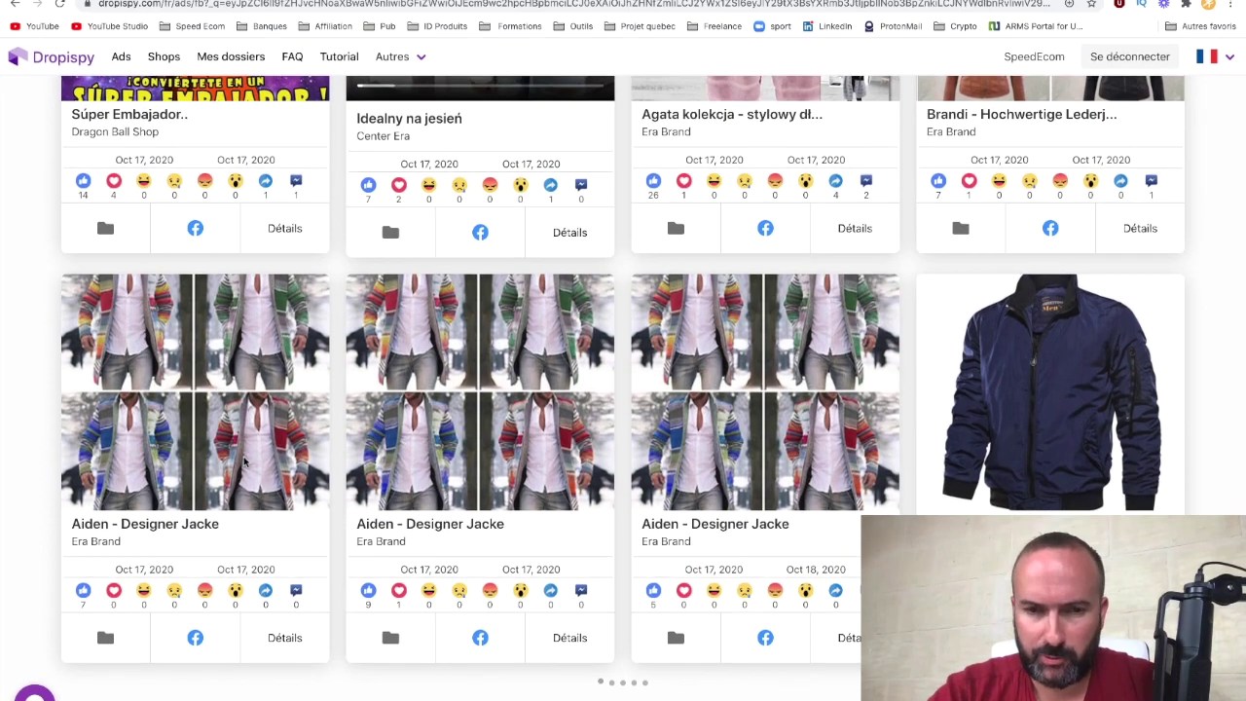
pyautogui.scroll(10, 243, 464)
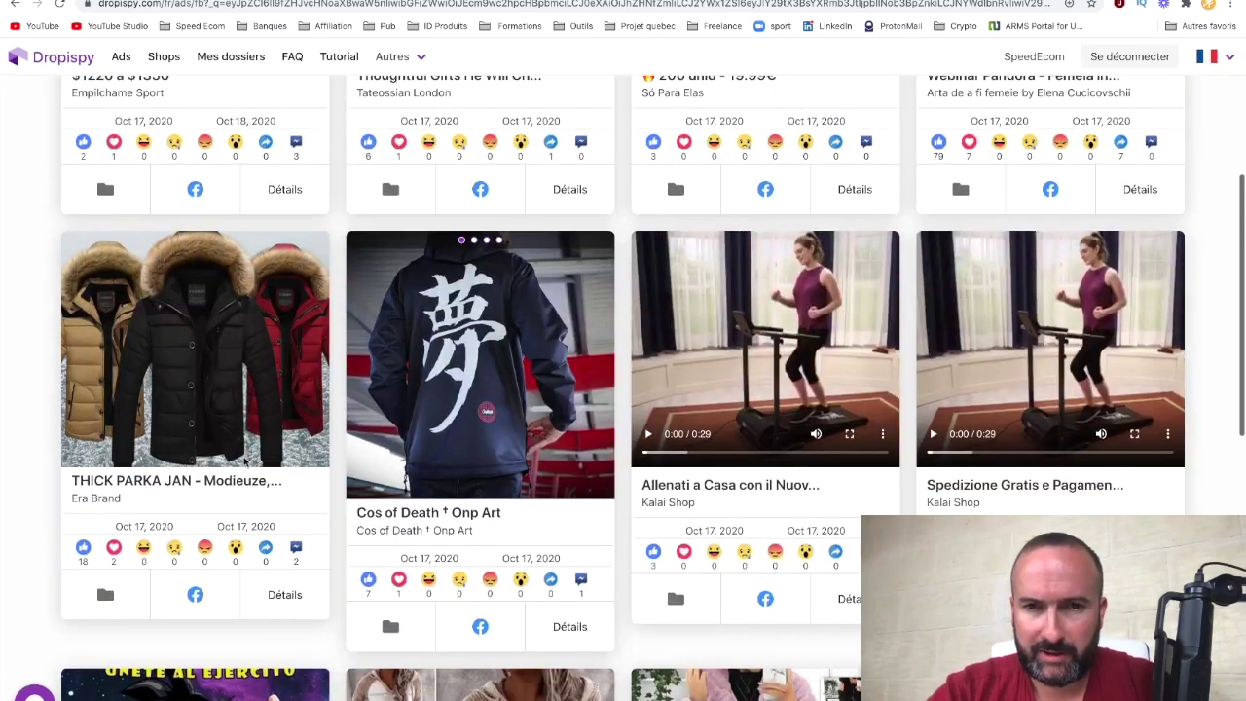
pyautogui.scroll(2, 245, 461)
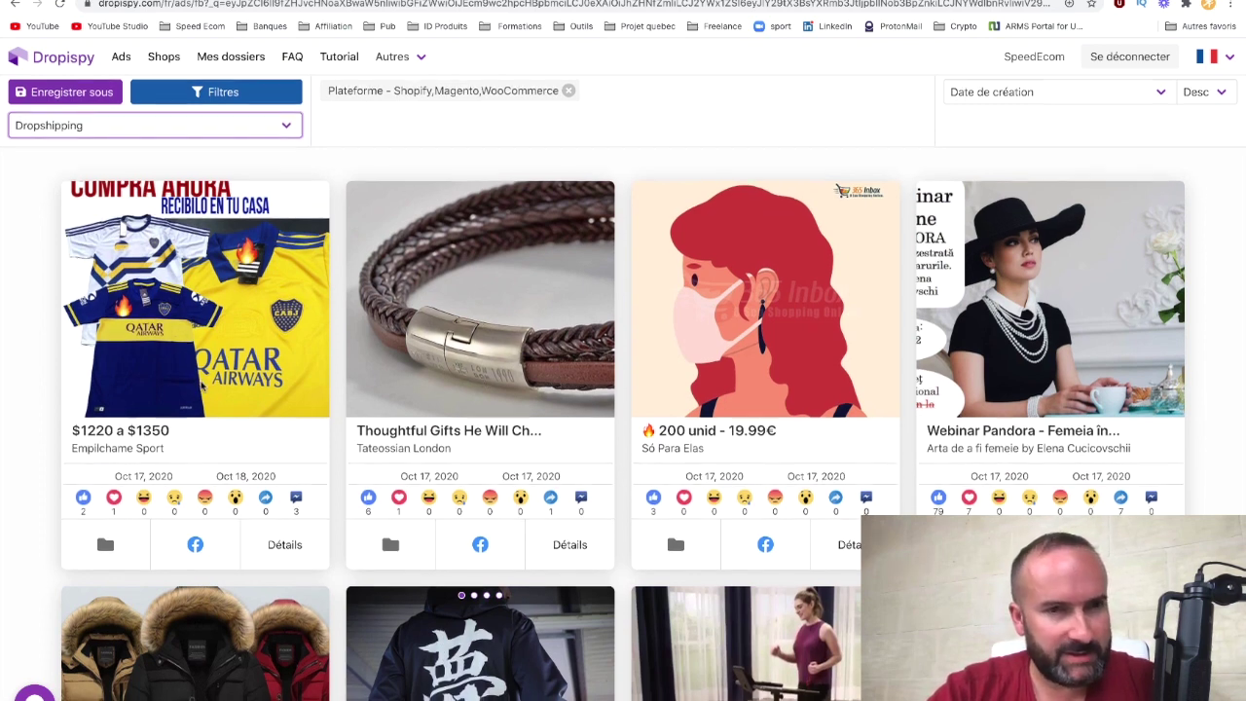
pyautogui.scroll(-5, 201, 387)
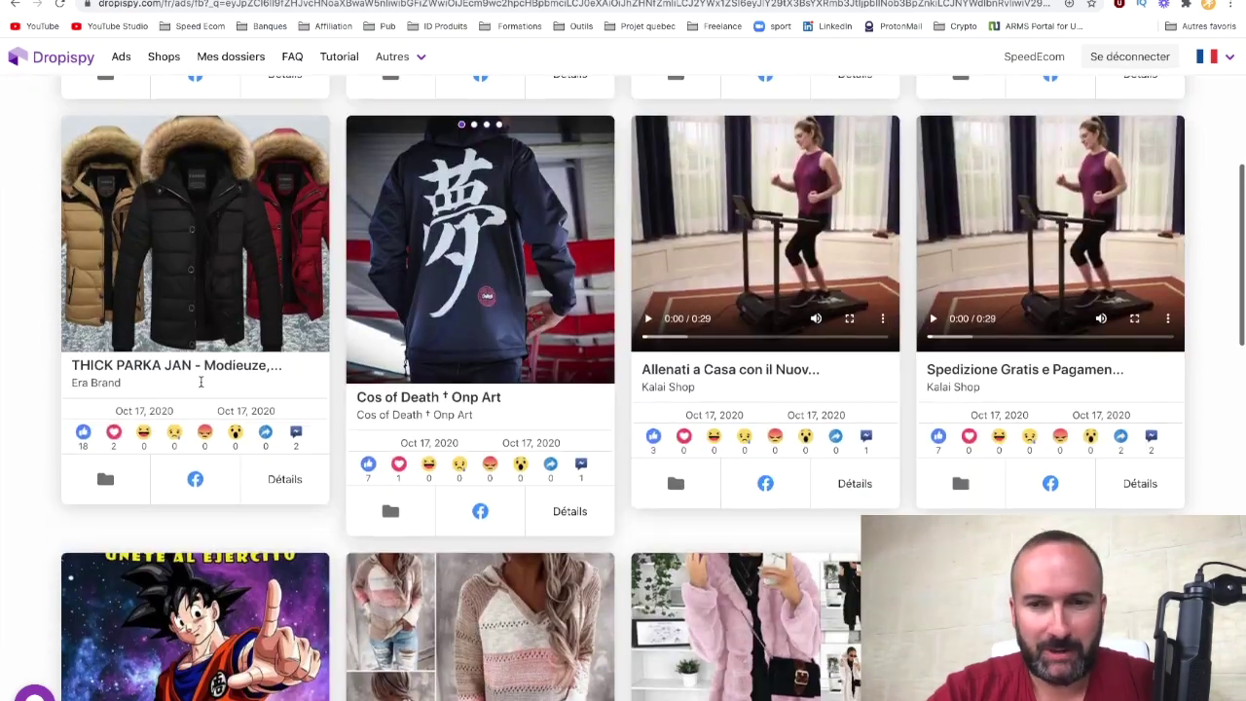
pyautogui.scroll(-3, 202, 387)
pyautogui.scroll(8, 633, 297)
pyautogui.scroll(-1, 632, 297)
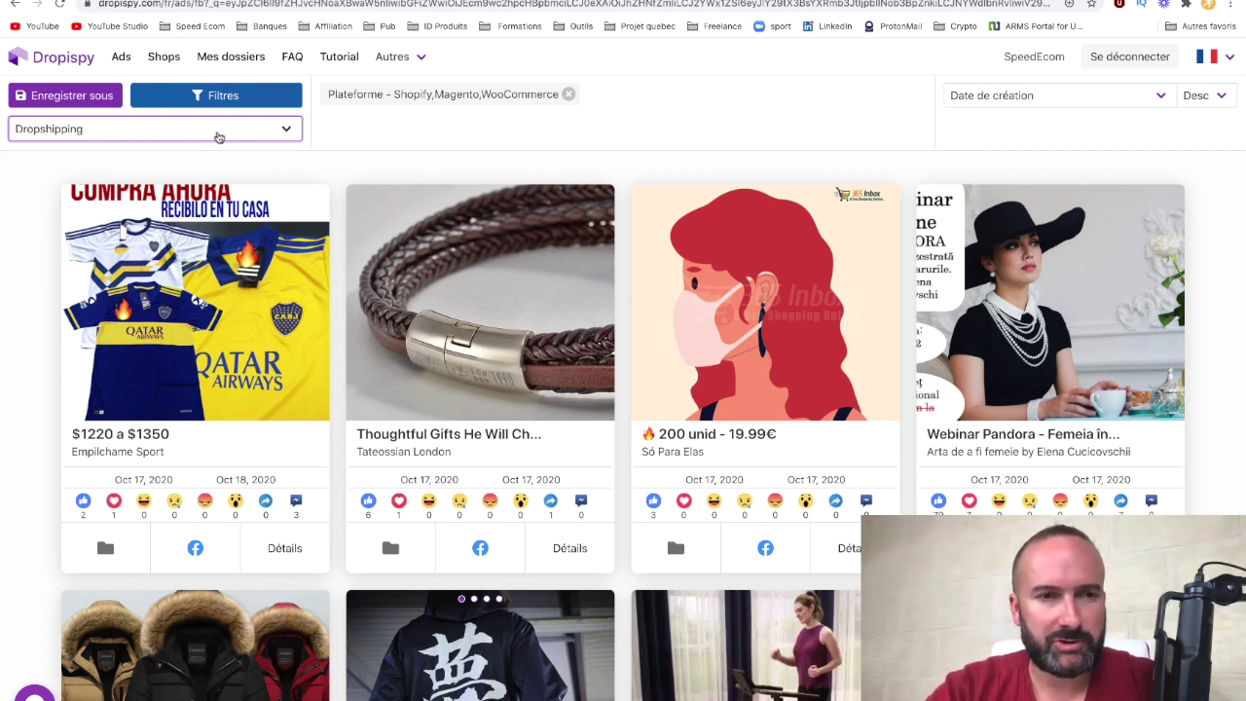
# Apply the Last Seen Winning Products filter preset to the ads.
pyautogui.click(219, 137)
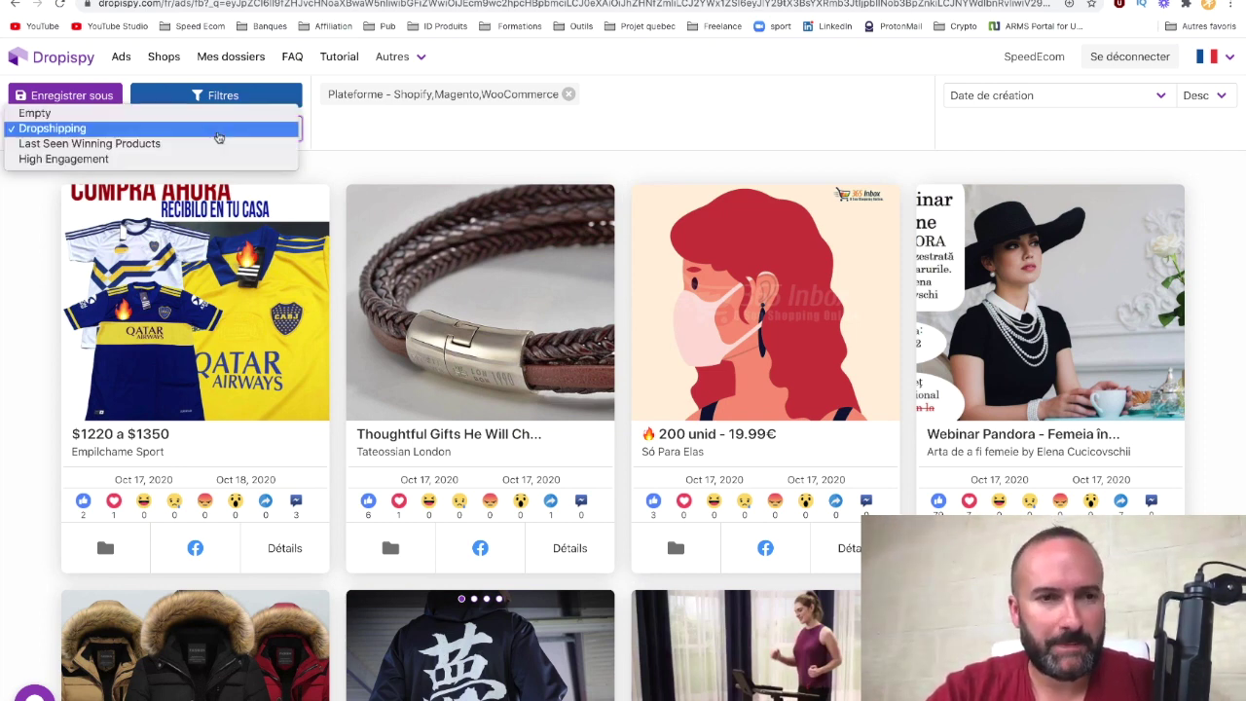
pyautogui.click(161, 146)
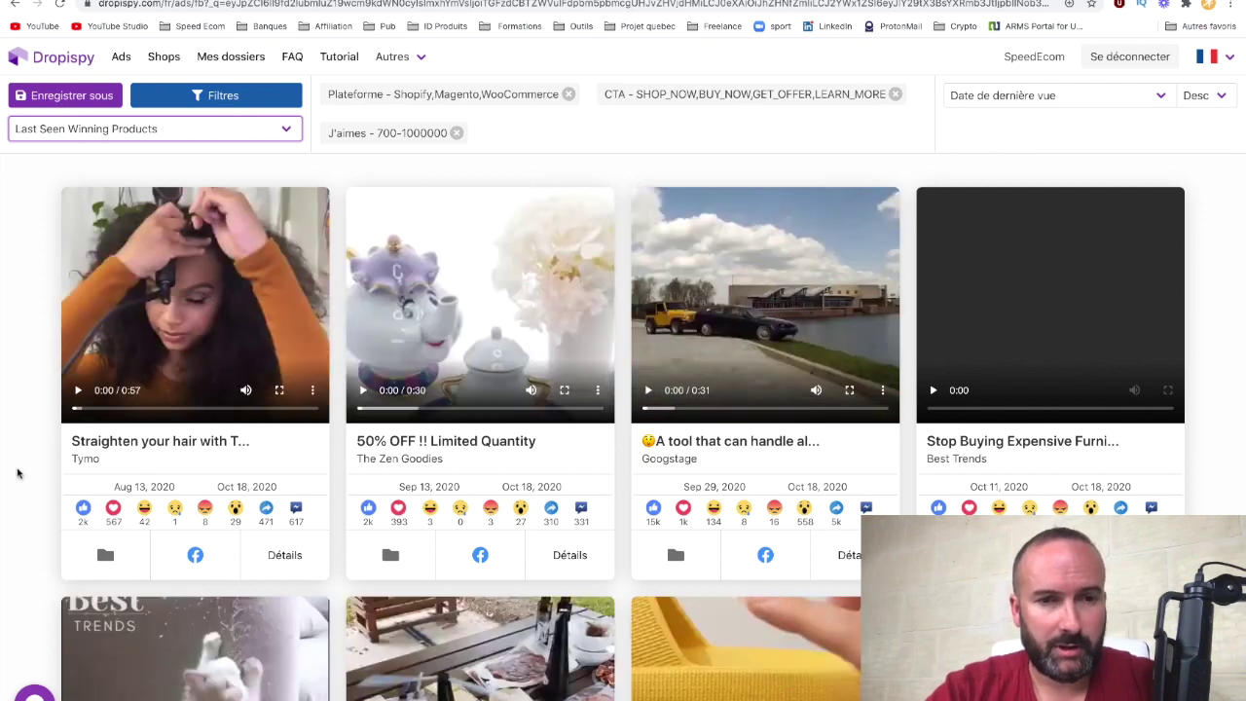
# Review the winning product ads with their dates and engagement, and play the Tymo hair-straightening video.
pyautogui.scroll(-2, 16, 474)
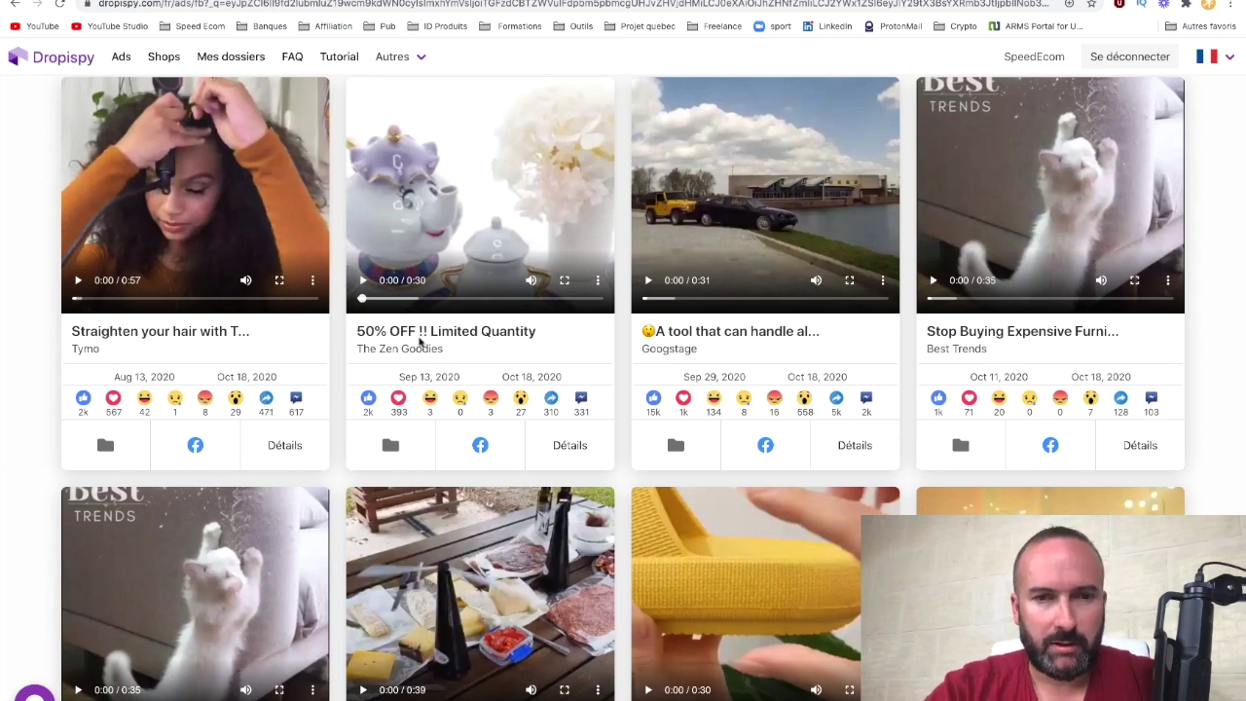
pyautogui.scroll(1, 512, 351)
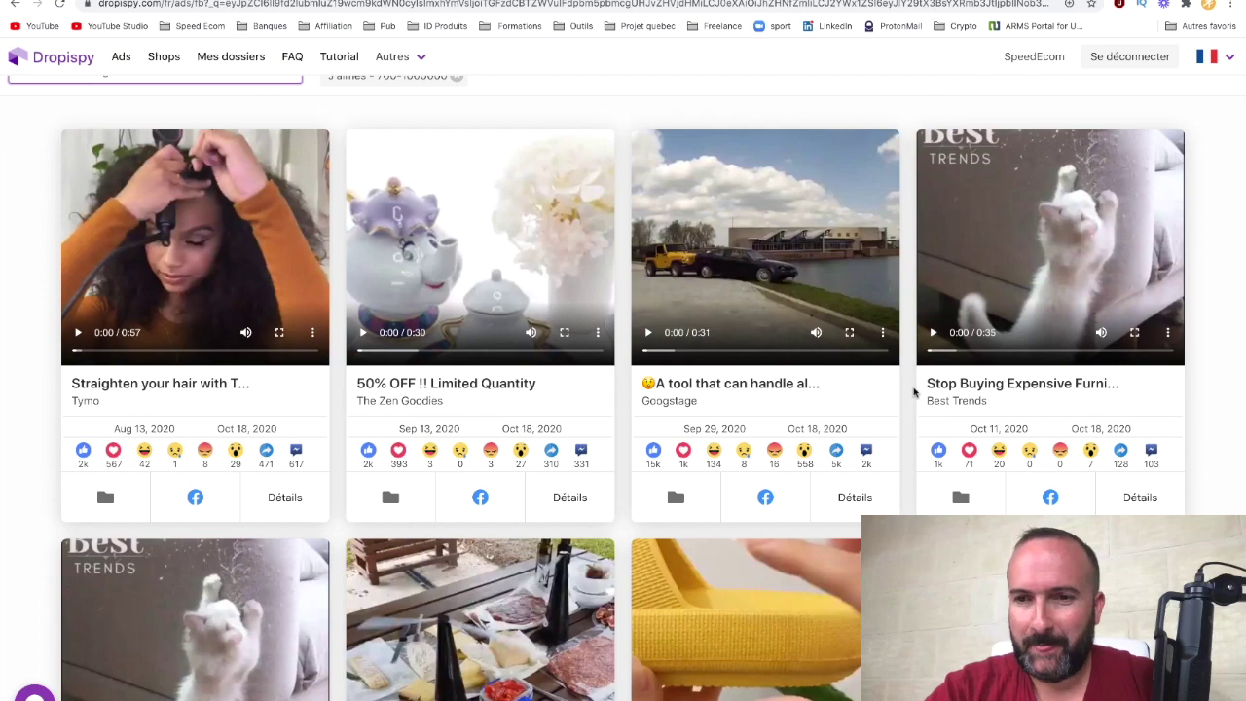
pyautogui.scroll(-2, 916, 394)
pyautogui.scroll(-3, 915, 393)
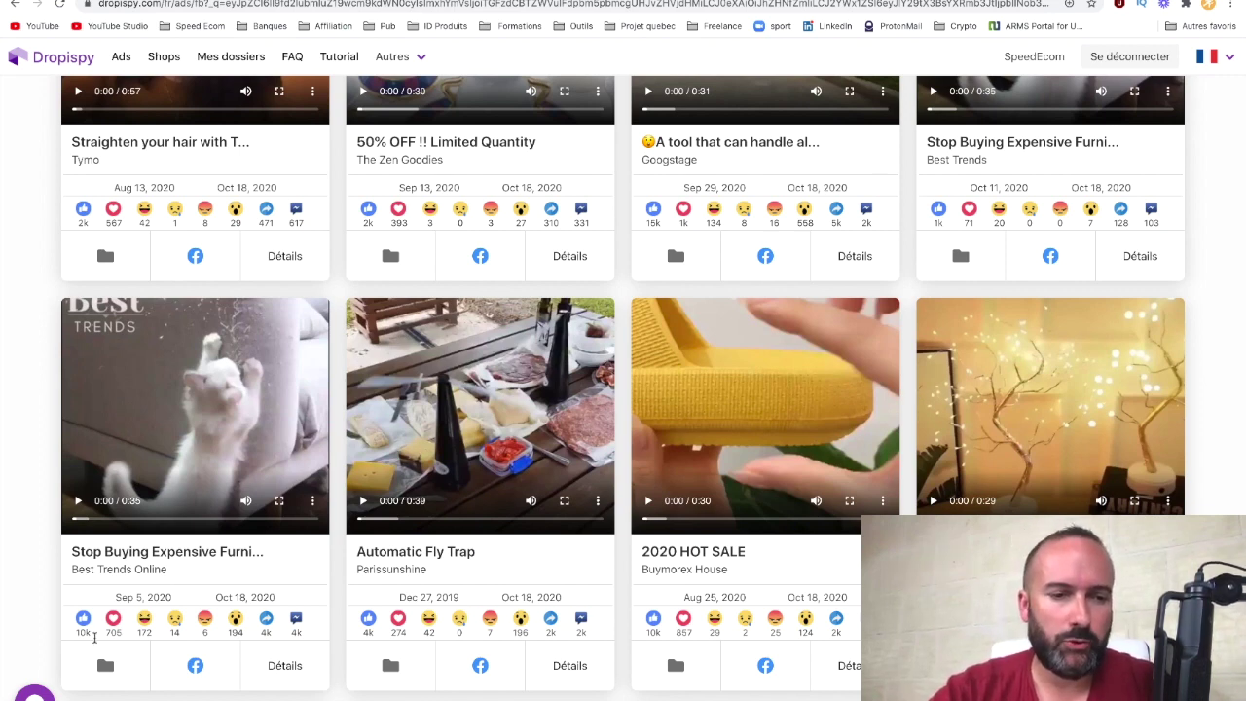
pyautogui.scroll(2, 214, 406)
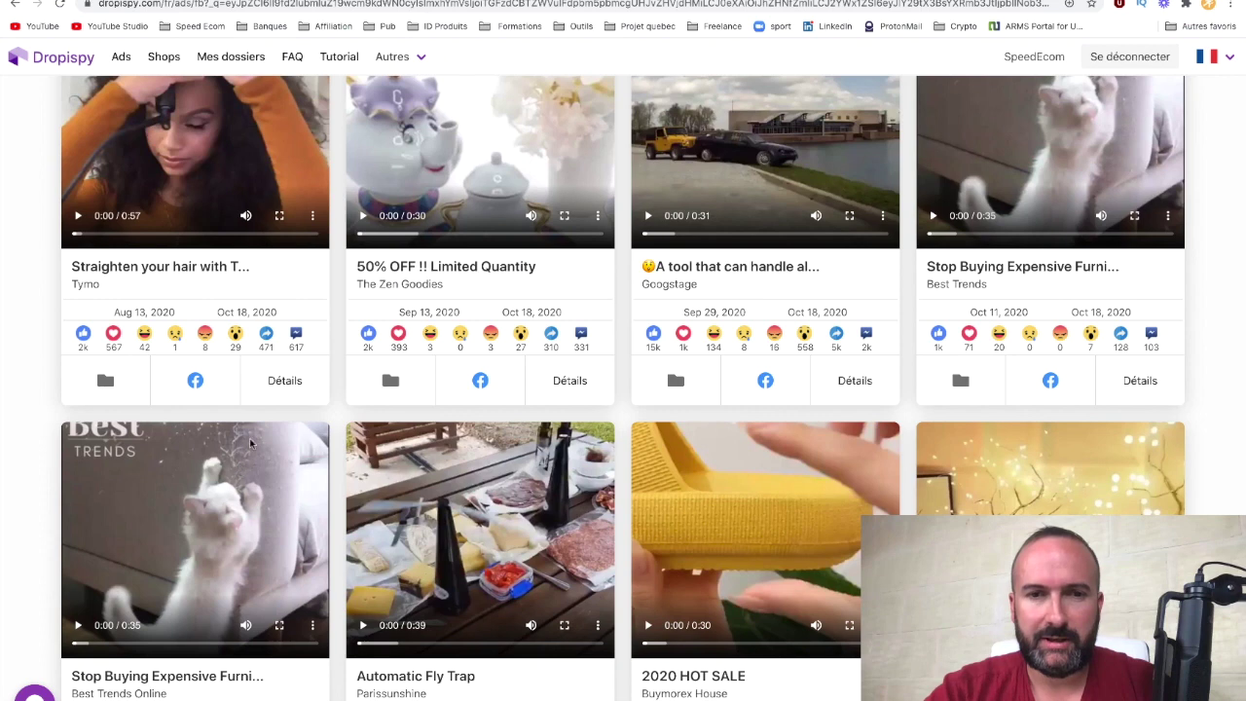
pyautogui.scroll(3, 633, 340)
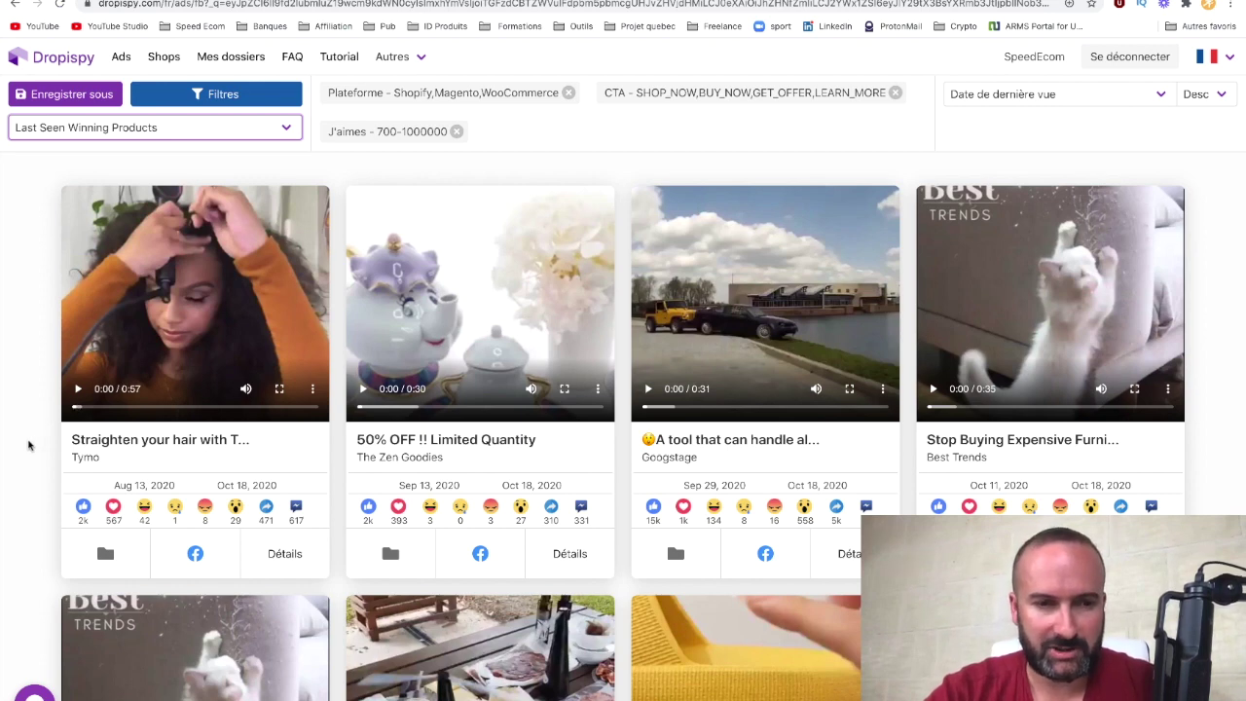
pyautogui.scroll(-2, 29, 445)
pyautogui.scroll(2, 29, 445)
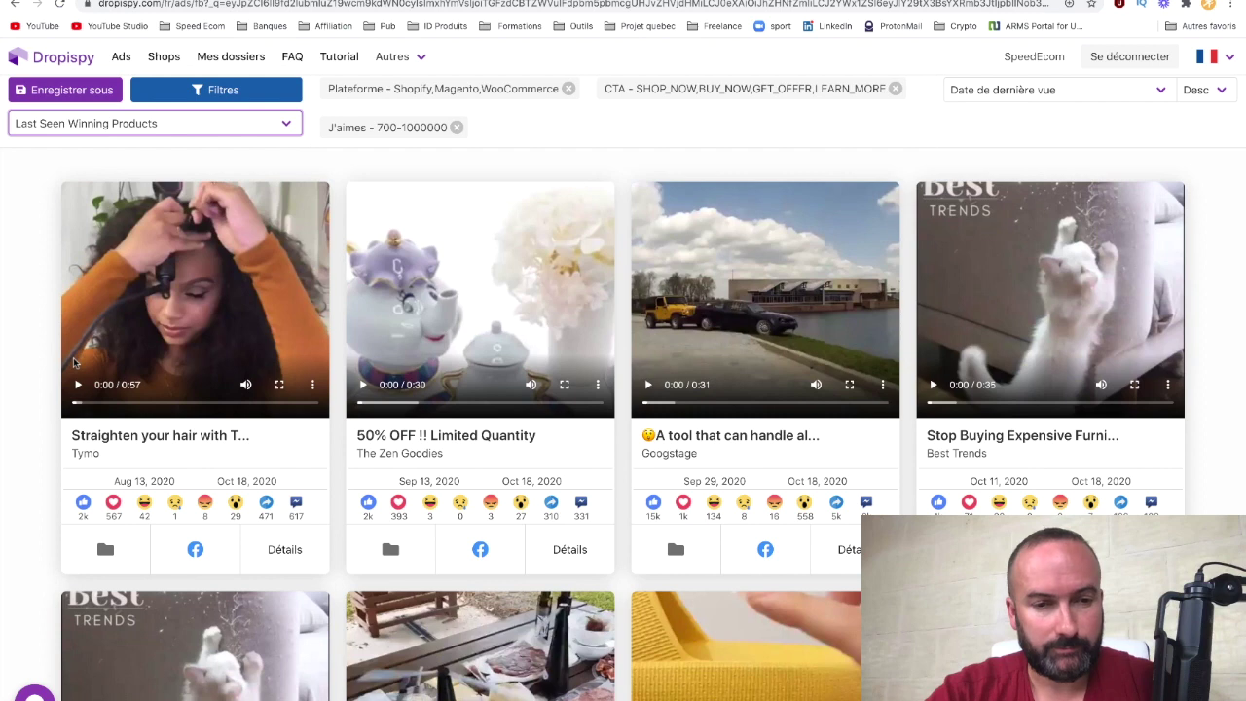
pyautogui.scroll(1, 73, 363)
pyautogui.click(78, 389)
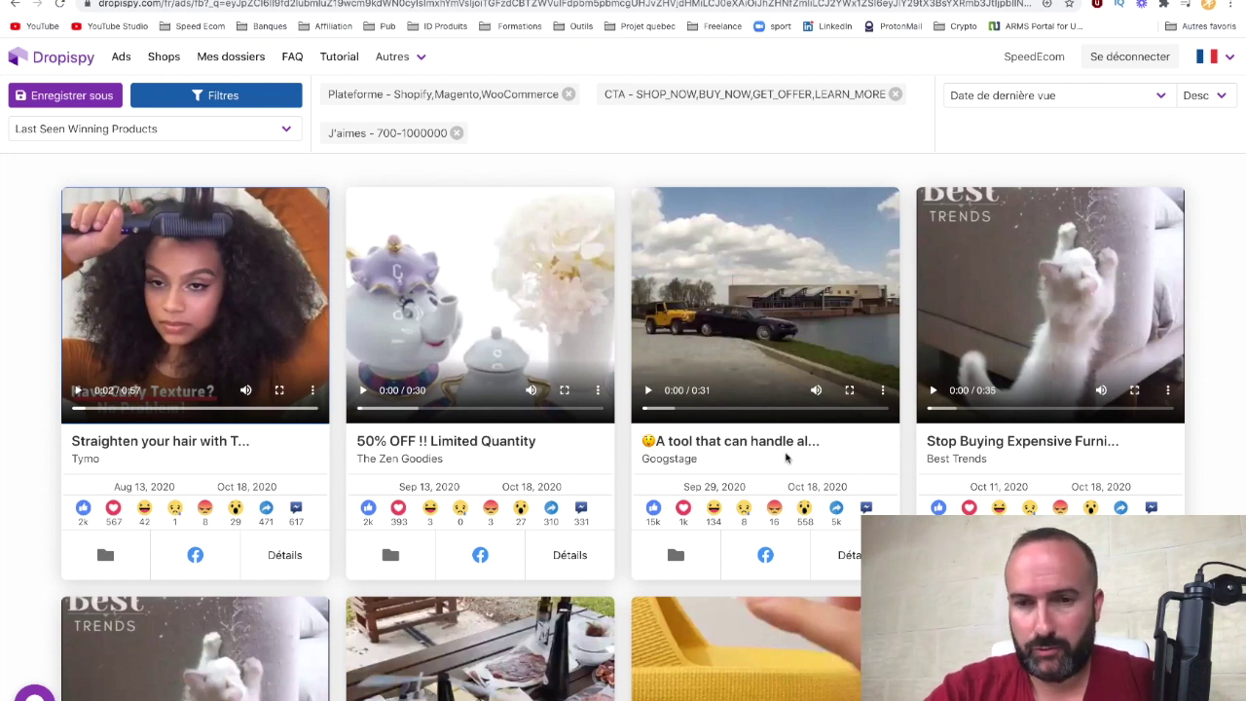
# Browse the rest of the Last Seen Winning Products ads and apply the High Engagement filter preset.
pyautogui.scroll(-4, 846, 446)
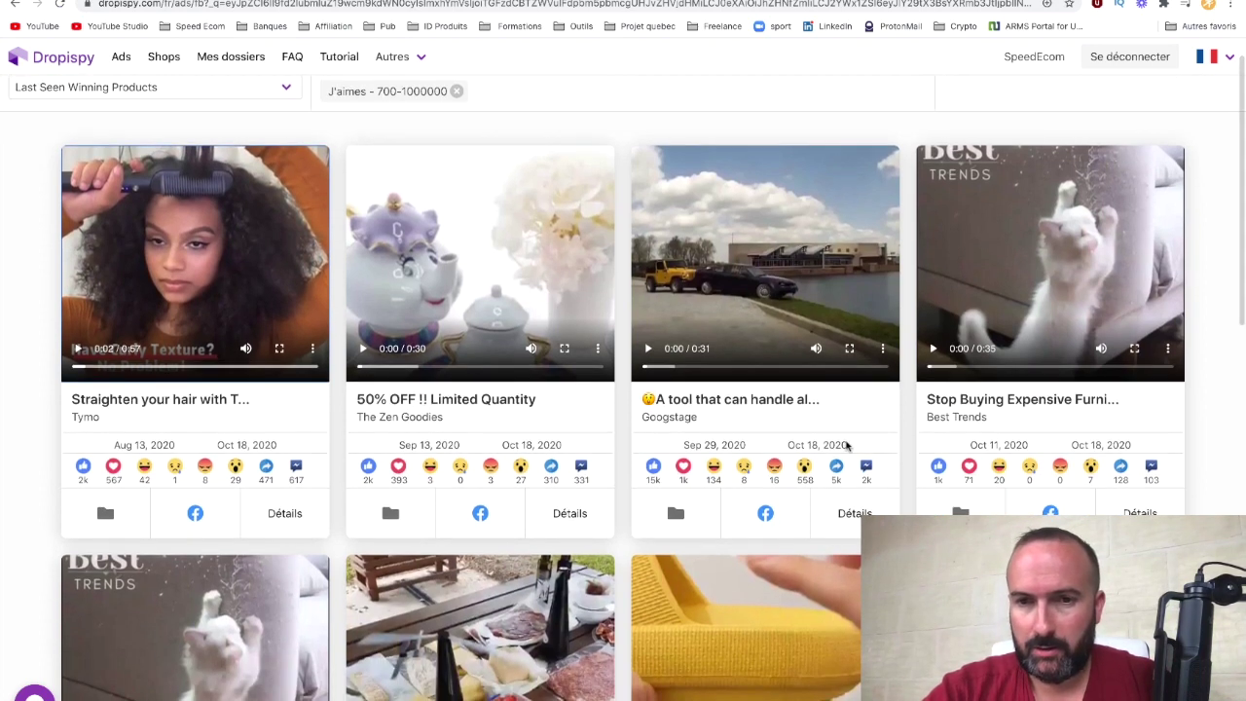
pyautogui.scroll(-6, 846, 446)
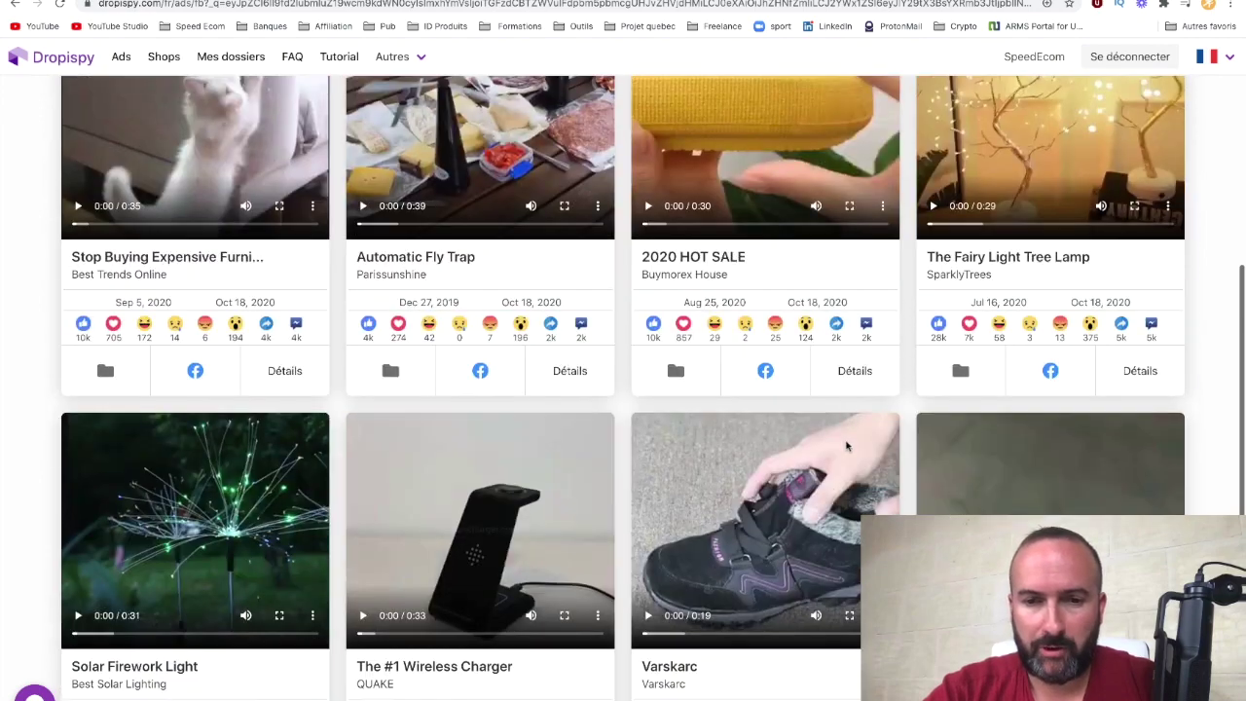
pyautogui.scroll(-8, 846, 446)
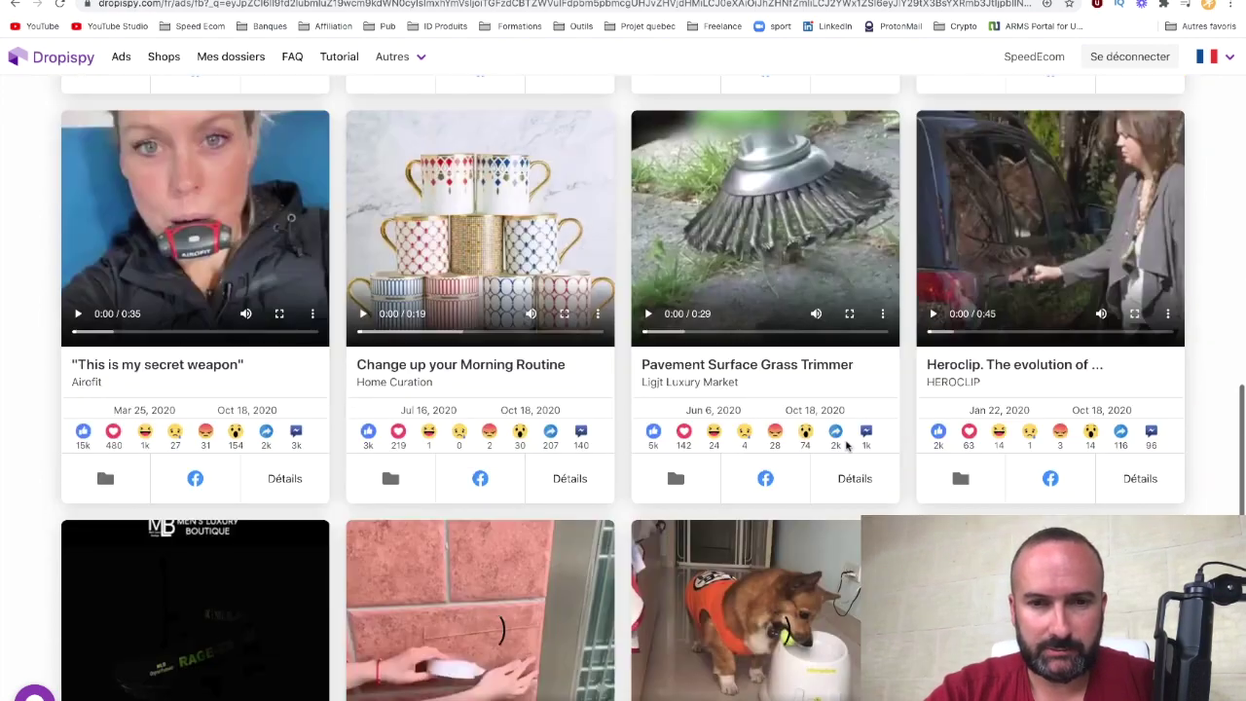
pyautogui.scroll(-5, 848, 447)
pyautogui.scroll(20, 849, 447)
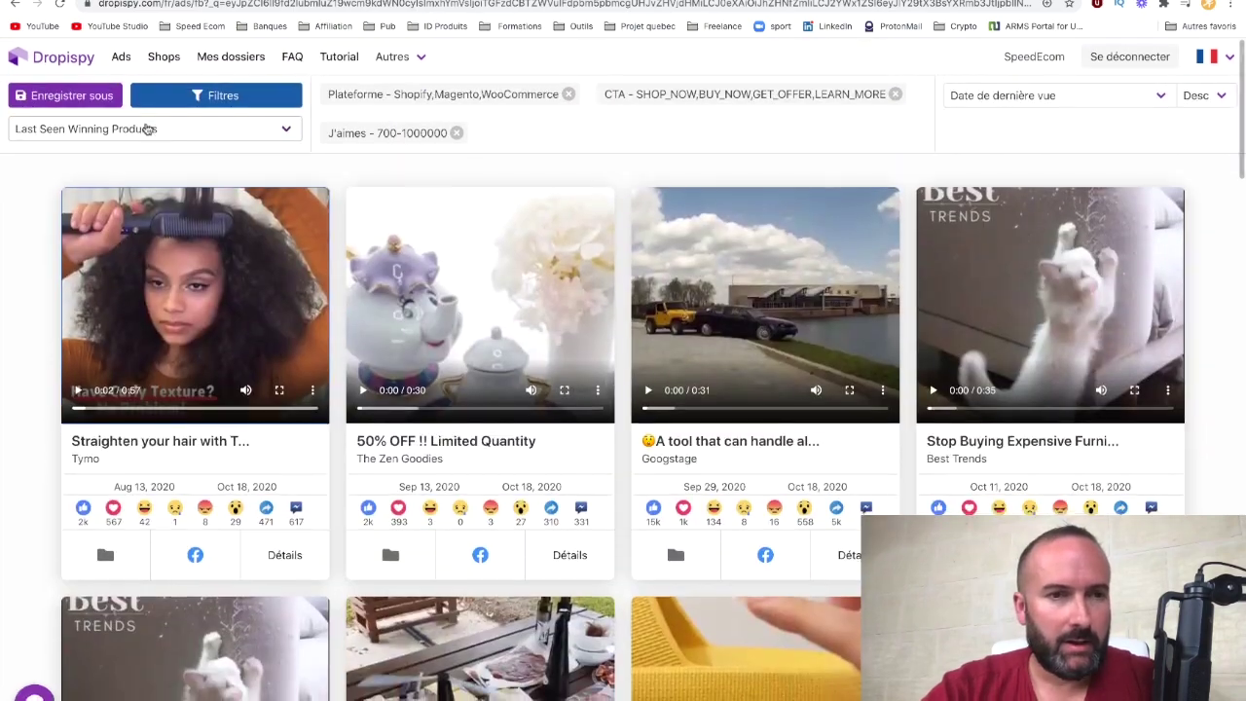
pyautogui.click(146, 130)
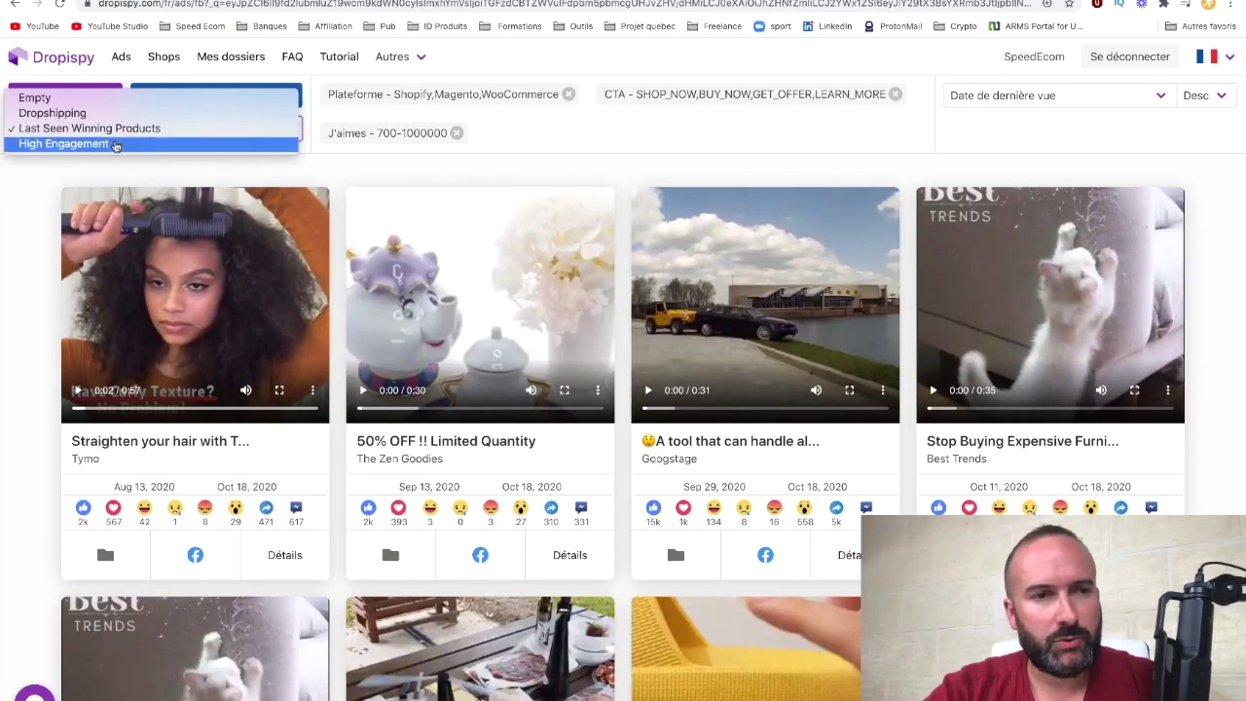
pyautogui.click(115, 145)
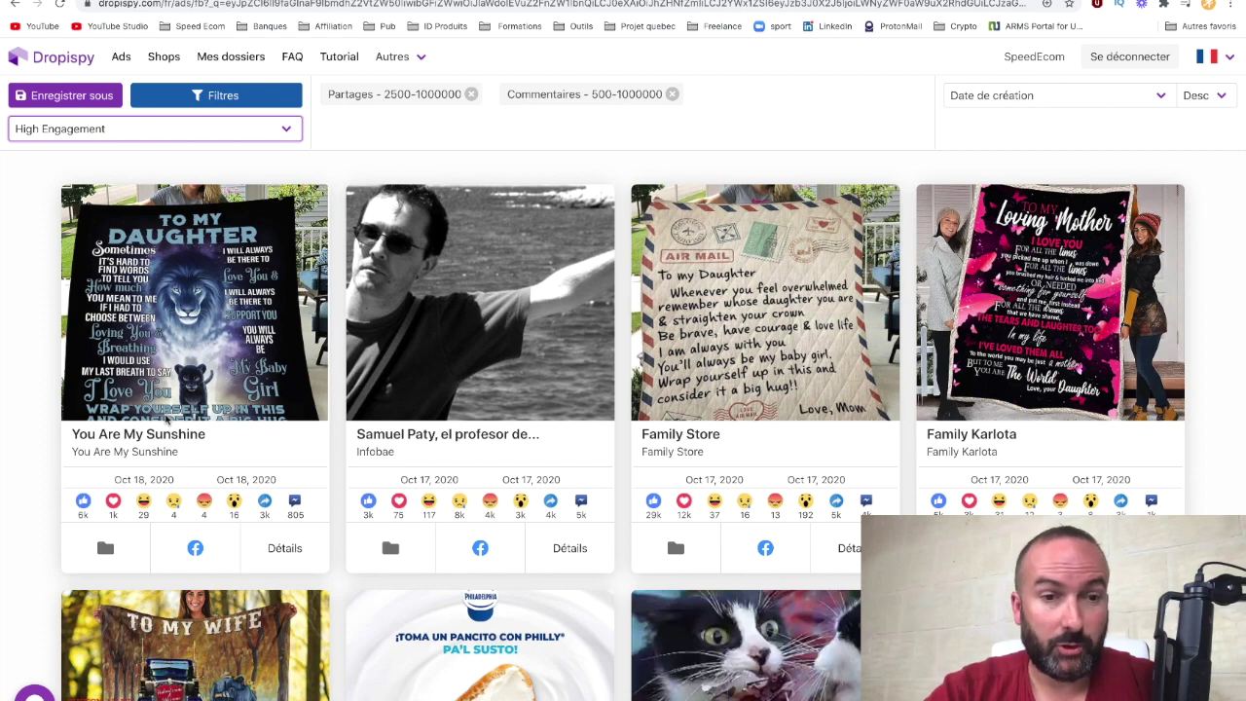
# Examine the ads listed under the High Engagement preset, including their products, dates, shares and comments.
pyautogui.scroll(-1, 78, 428)
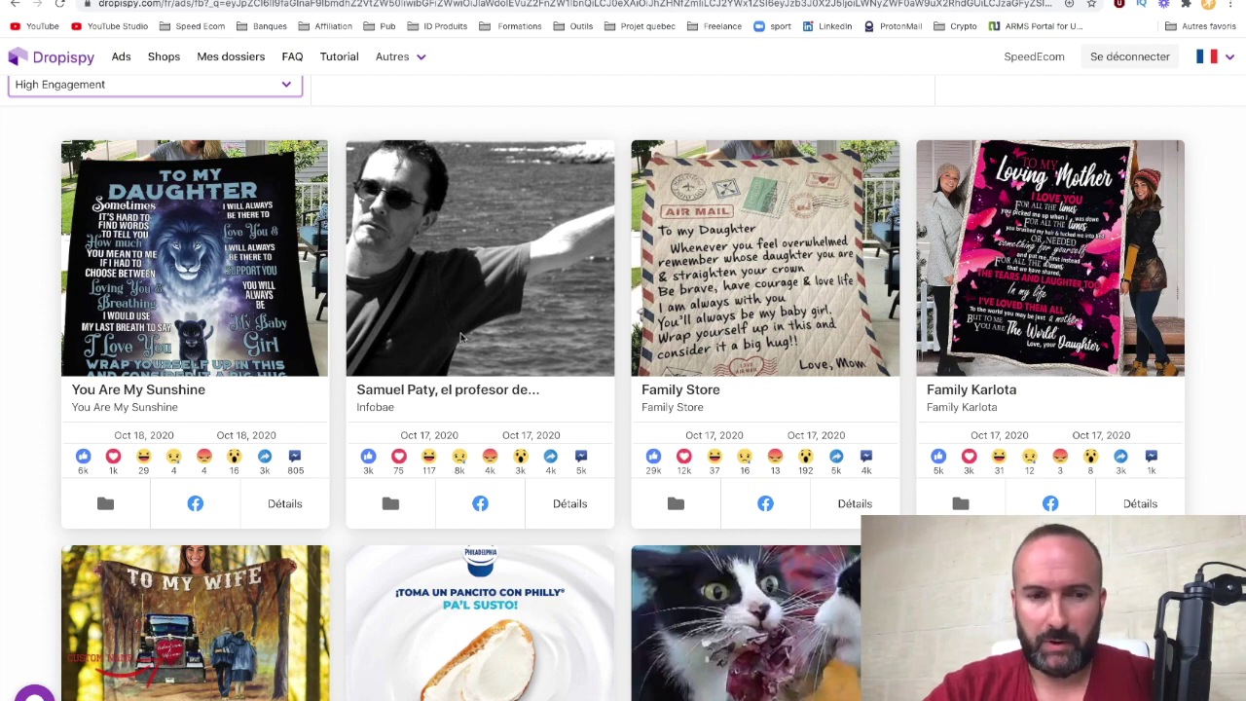
pyautogui.scroll(-1, 462, 338)
pyautogui.scroll(2, 462, 338)
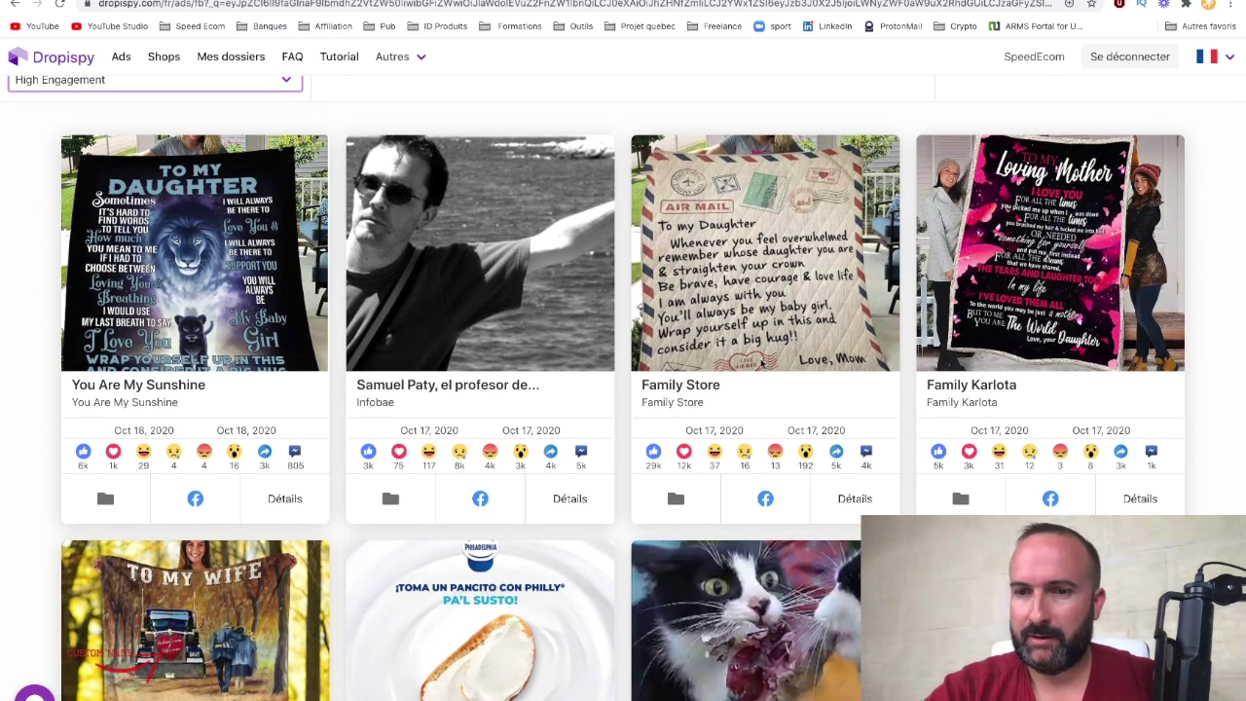
pyautogui.scroll(-4, 679, 455)
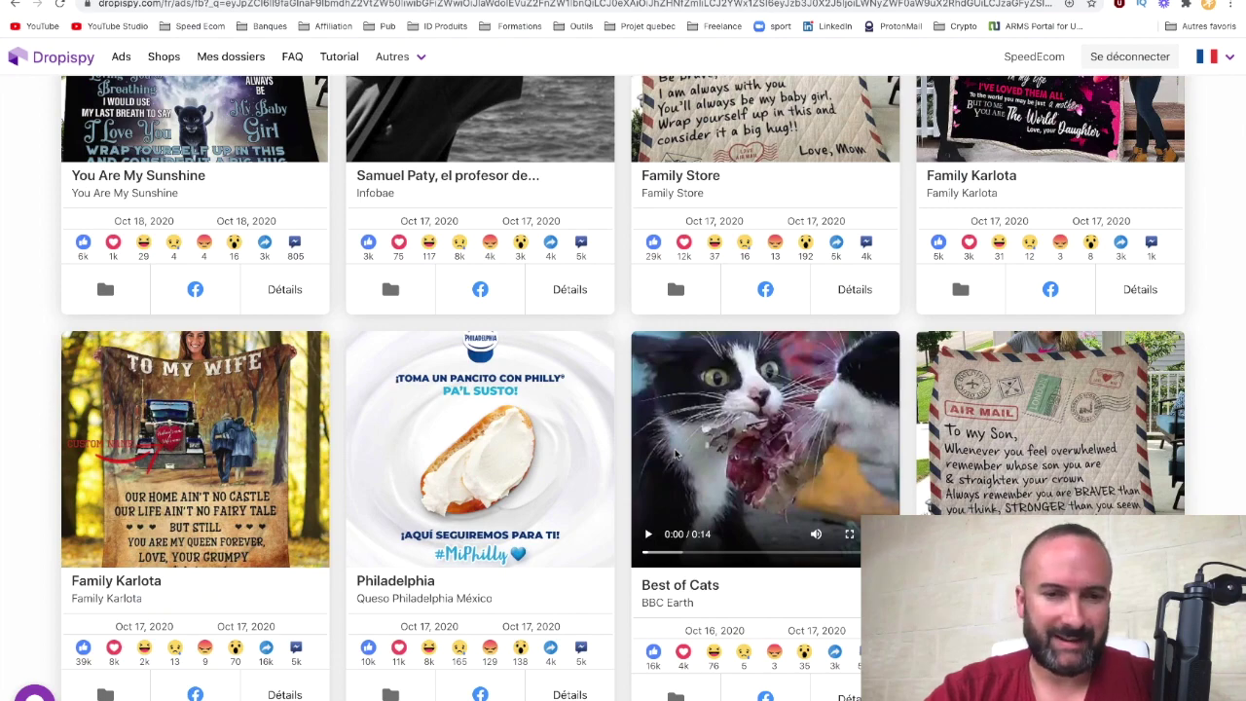
pyautogui.scroll(3, 679, 455)
pyautogui.scroll(-12, 788, 448)
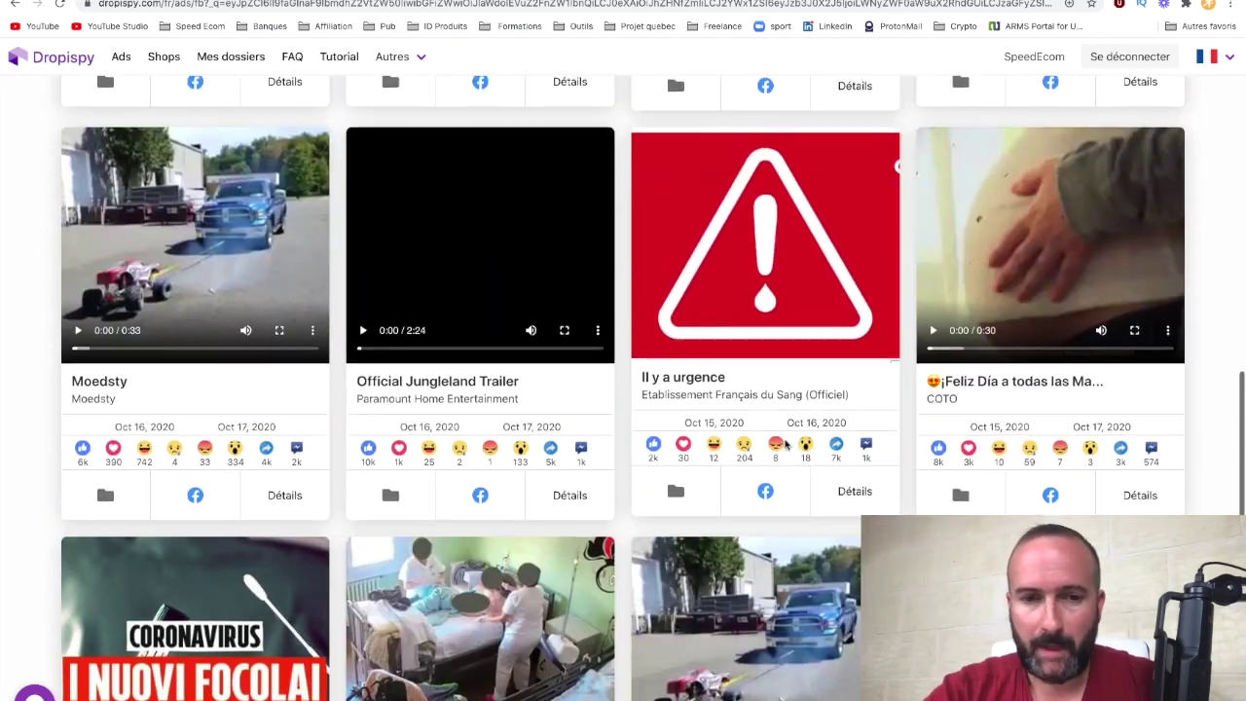
pyautogui.scroll(-2, 788, 445)
pyautogui.scroll(-1, 788, 445)
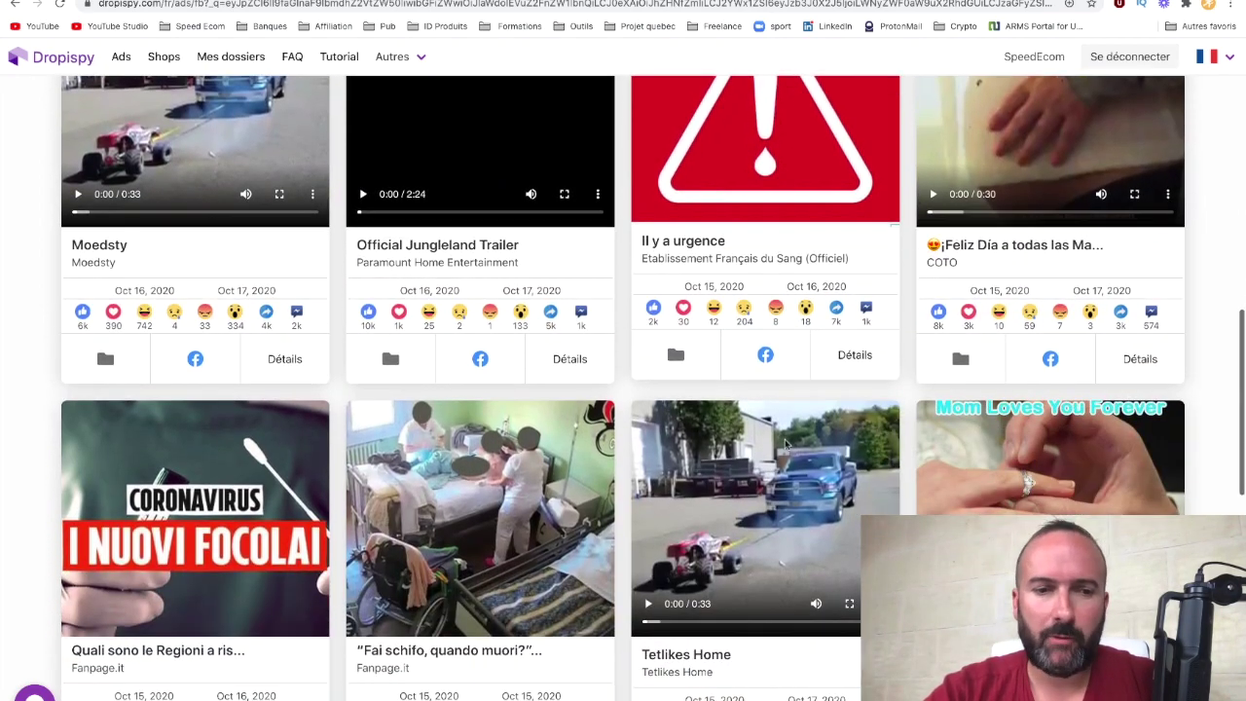
pyautogui.scroll(-3, 788, 445)
pyautogui.scroll(-7, 787, 445)
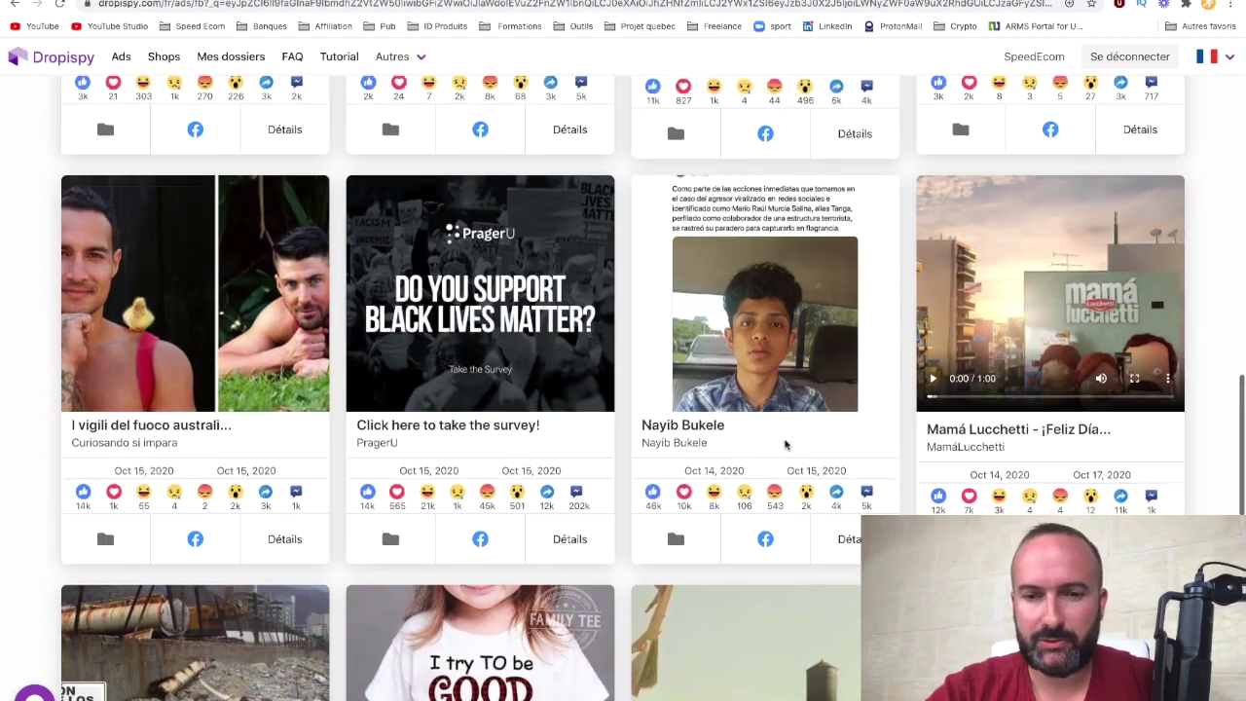
pyautogui.scroll(-1, 787, 445)
pyautogui.scroll(10, 787, 445)
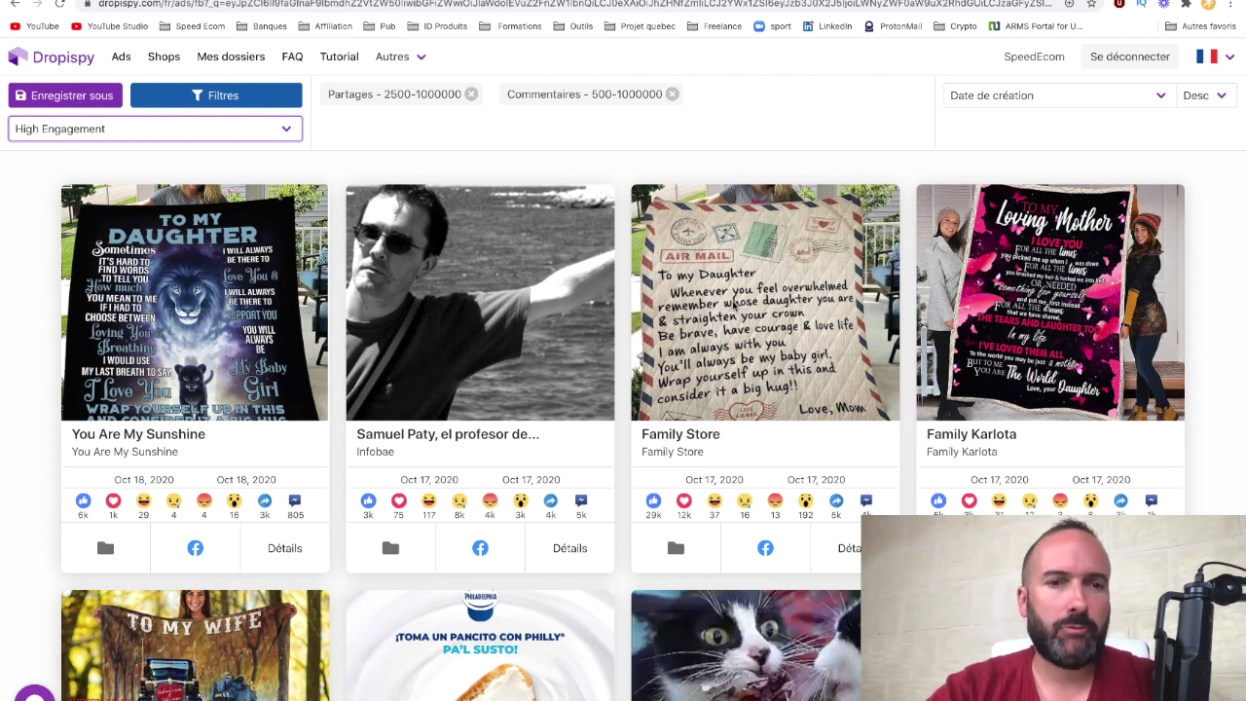
# Reapply the Last Seen Winning Products preset and open the Tymo hair-straightening ad's post on Facebook.
pyautogui.click(294, 135)
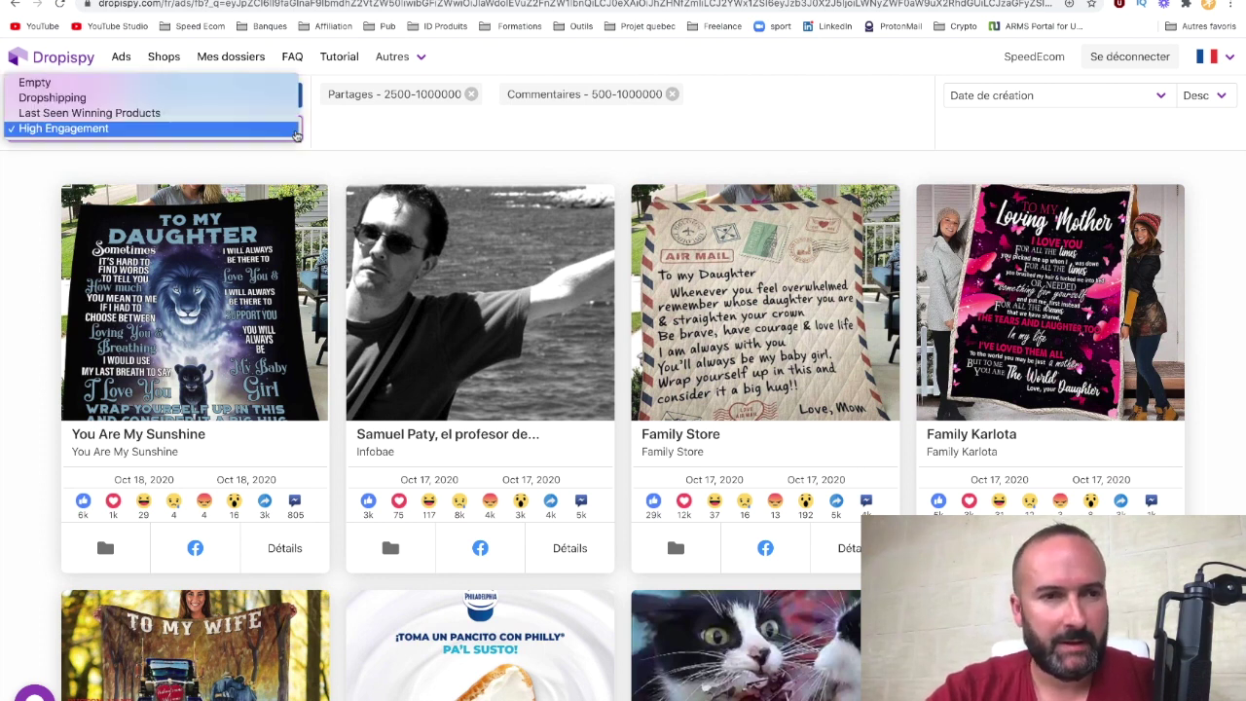
pyautogui.click(179, 114)
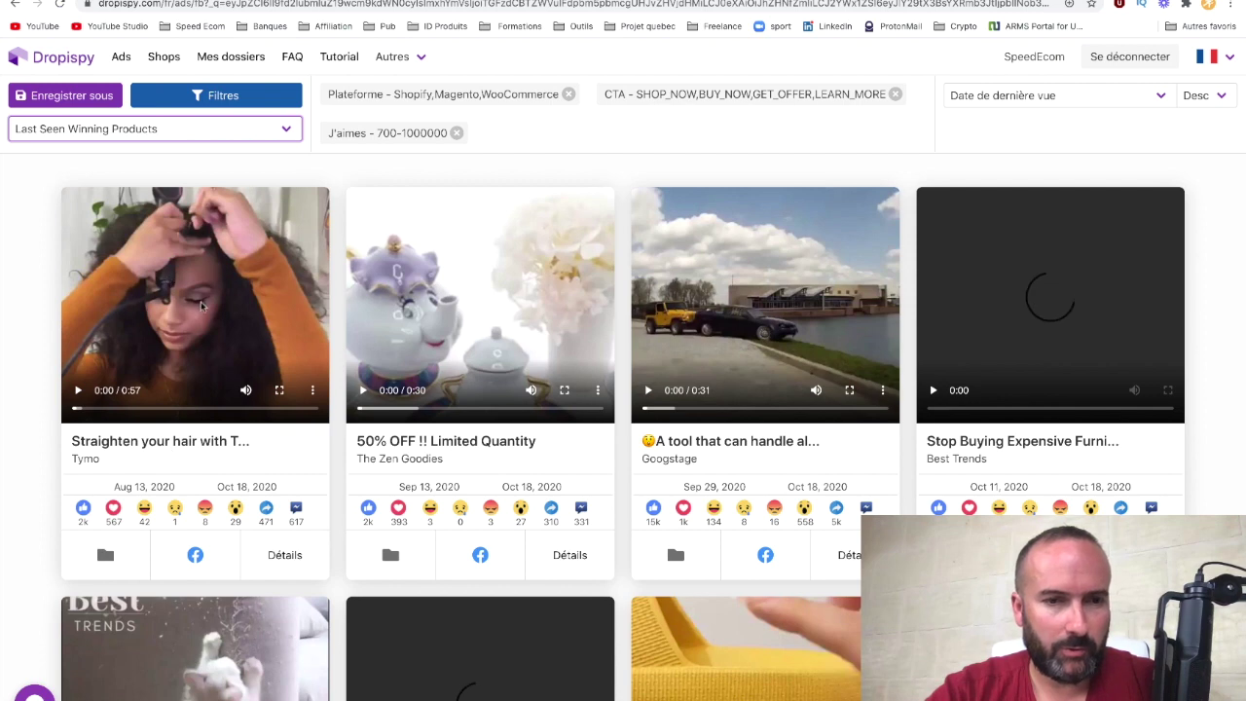
pyautogui.click(197, 558)
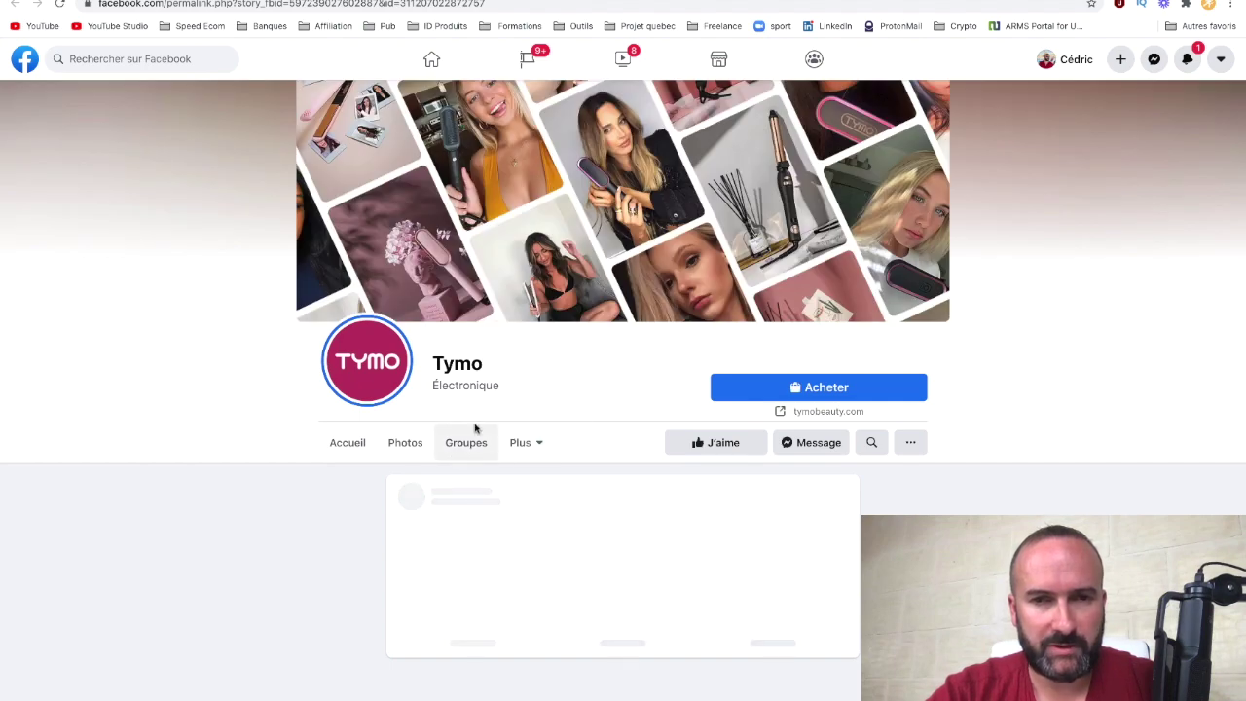
# Review the Tymo post's text, video and comments on Facebook, and close it to return to Dropispy.
pyautogui.scroll(-5, 624, 487)
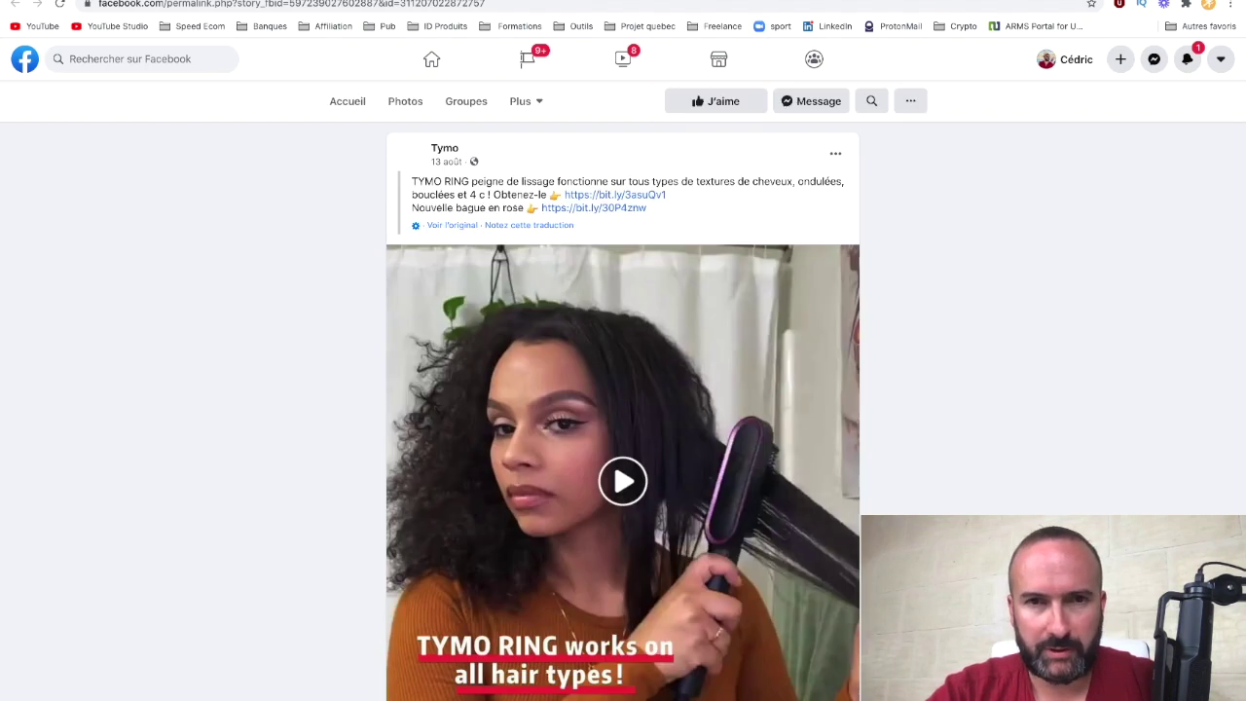
pyautogui.scroll(3, 623, 487)
pyautogui.scroll(-7, 624, 409)
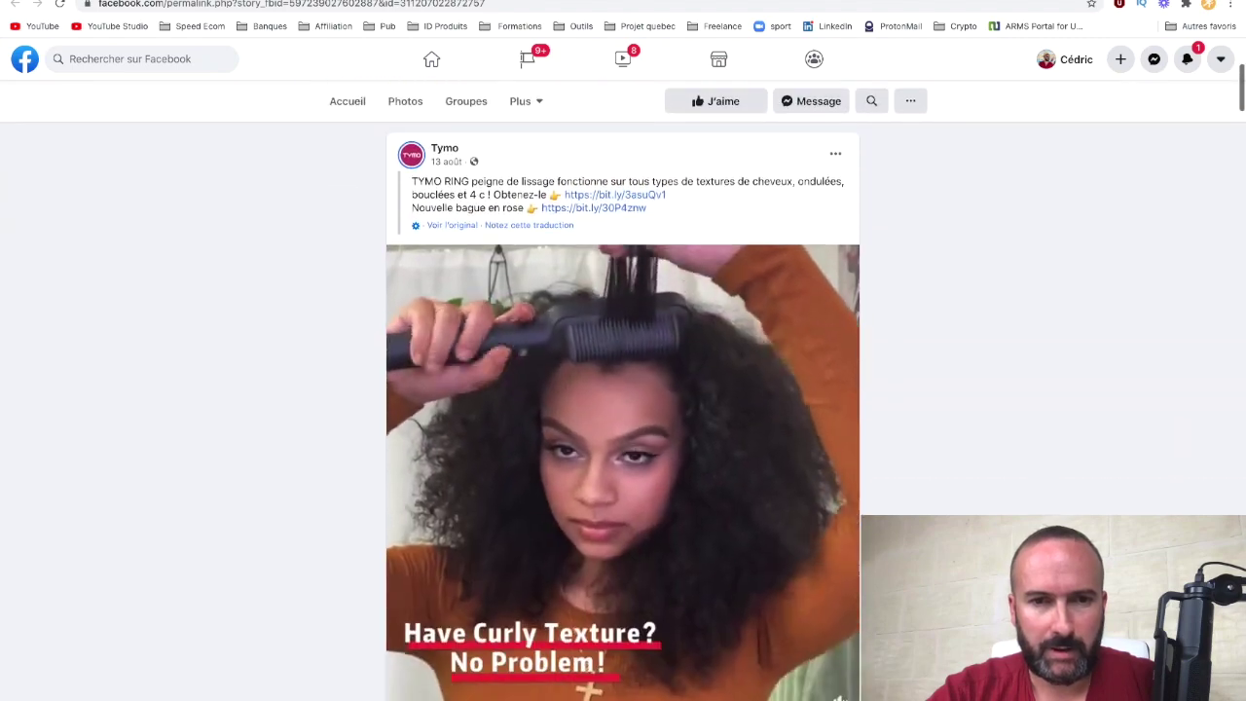
pyautogui.scroll(-2, 624, 409)
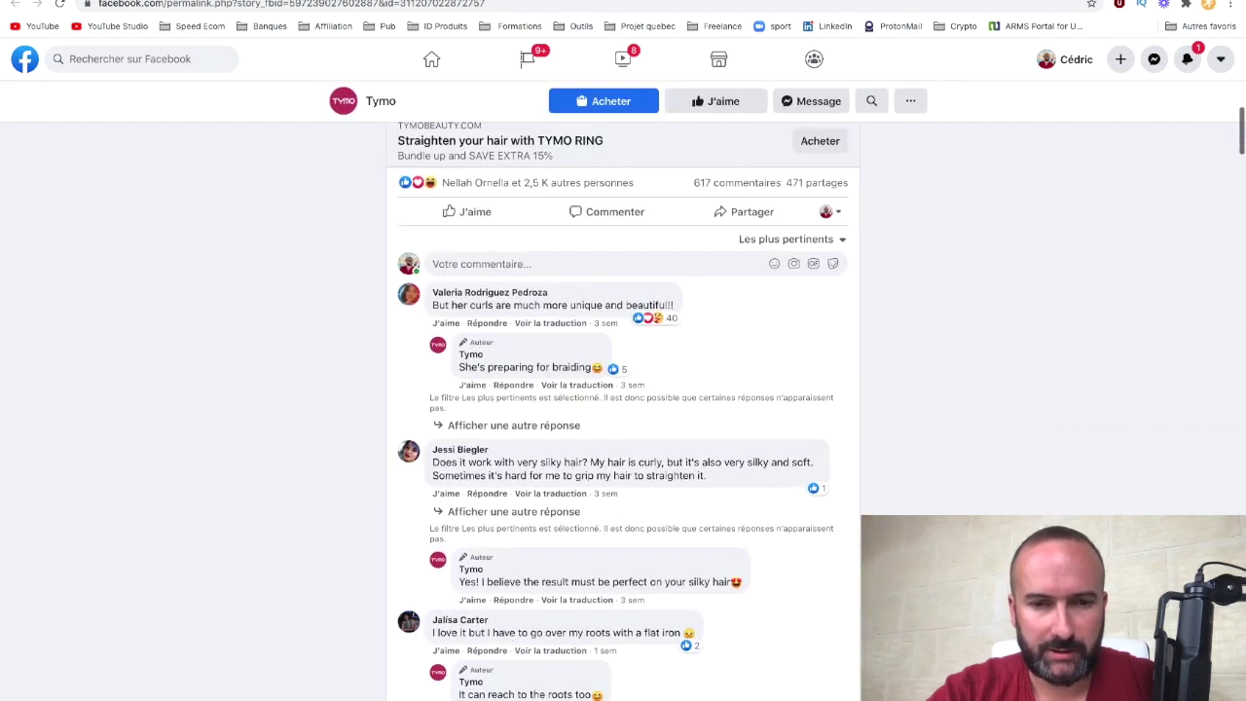
pyautogui.scroll(8, 623, 409)
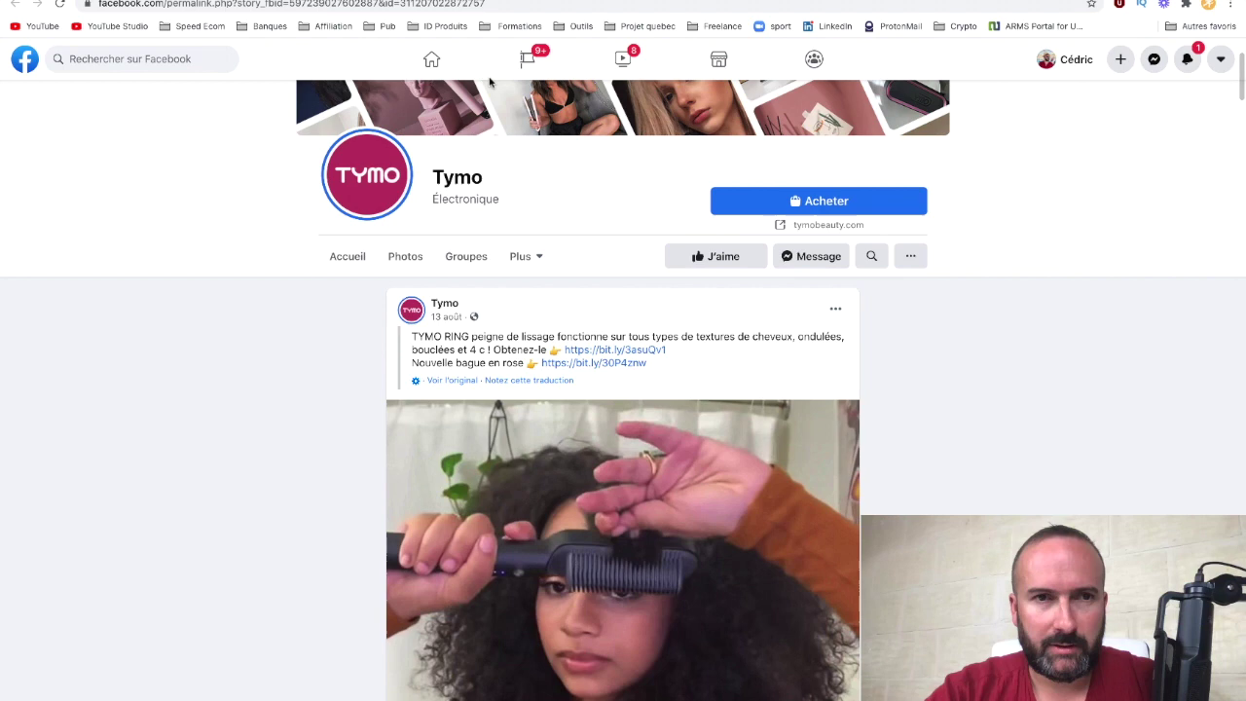
pyautogui.hotkey('ctrl', 'w')
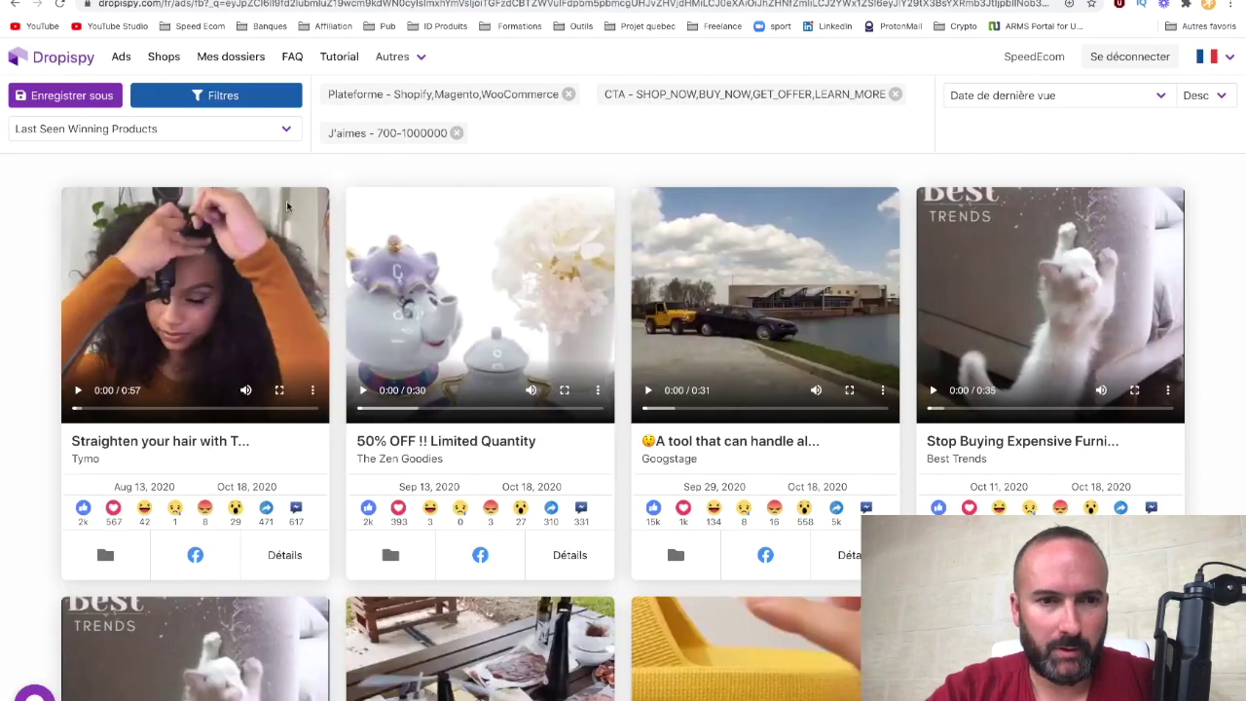
# Open the Tymo ad's details page and review its content, dates and reactions.
pyautogui.click(285, 555)
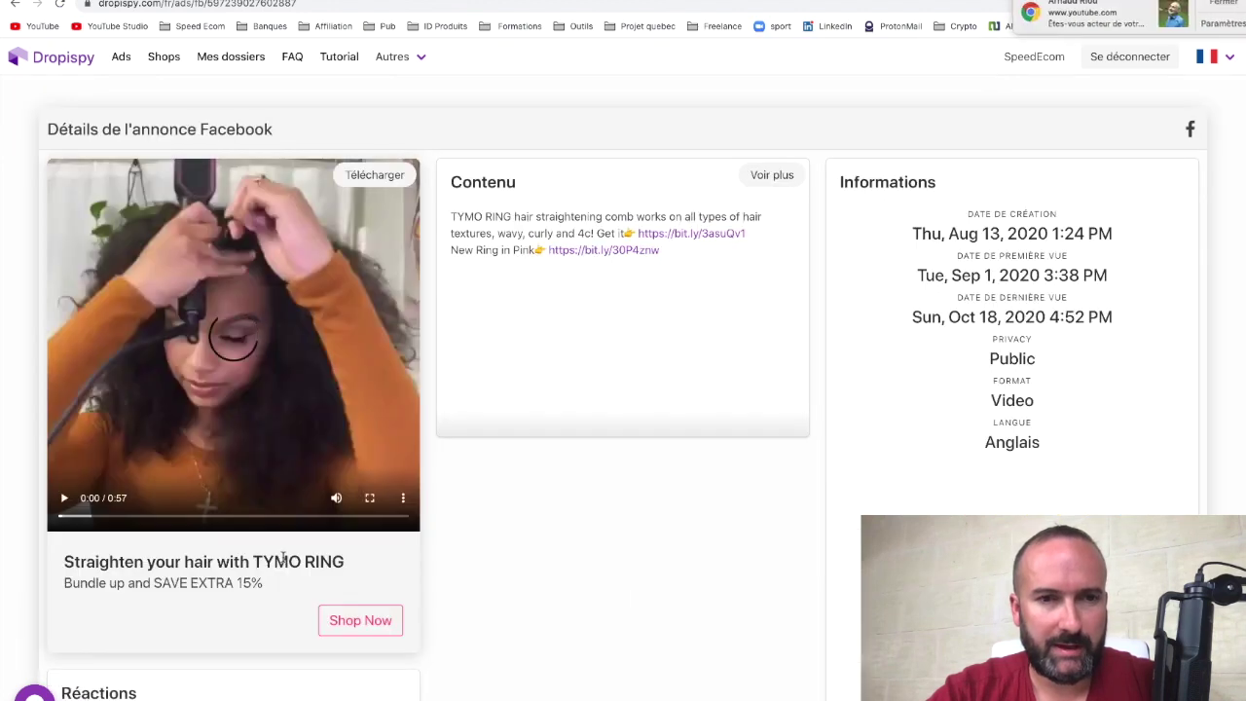
pyautogui.click(1214, 3)
pyautogui.scroll(-2, 590, 635)
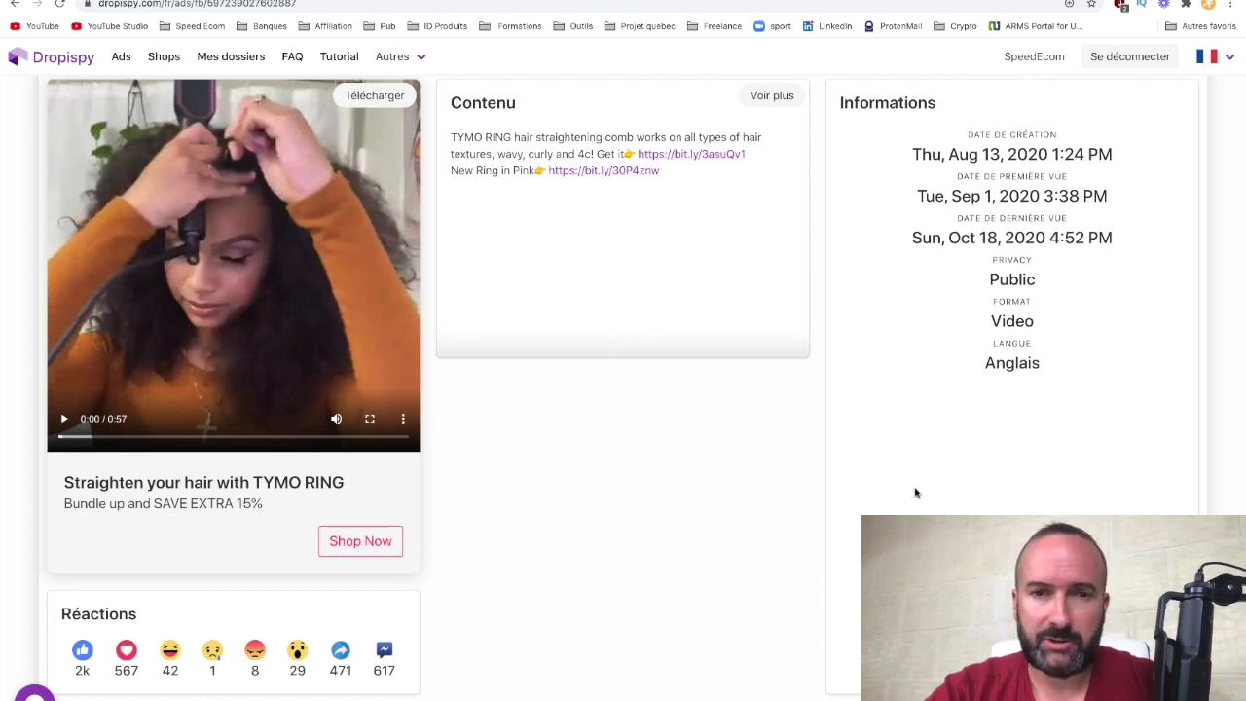
pyautogui.scroll(2, 619, 337)
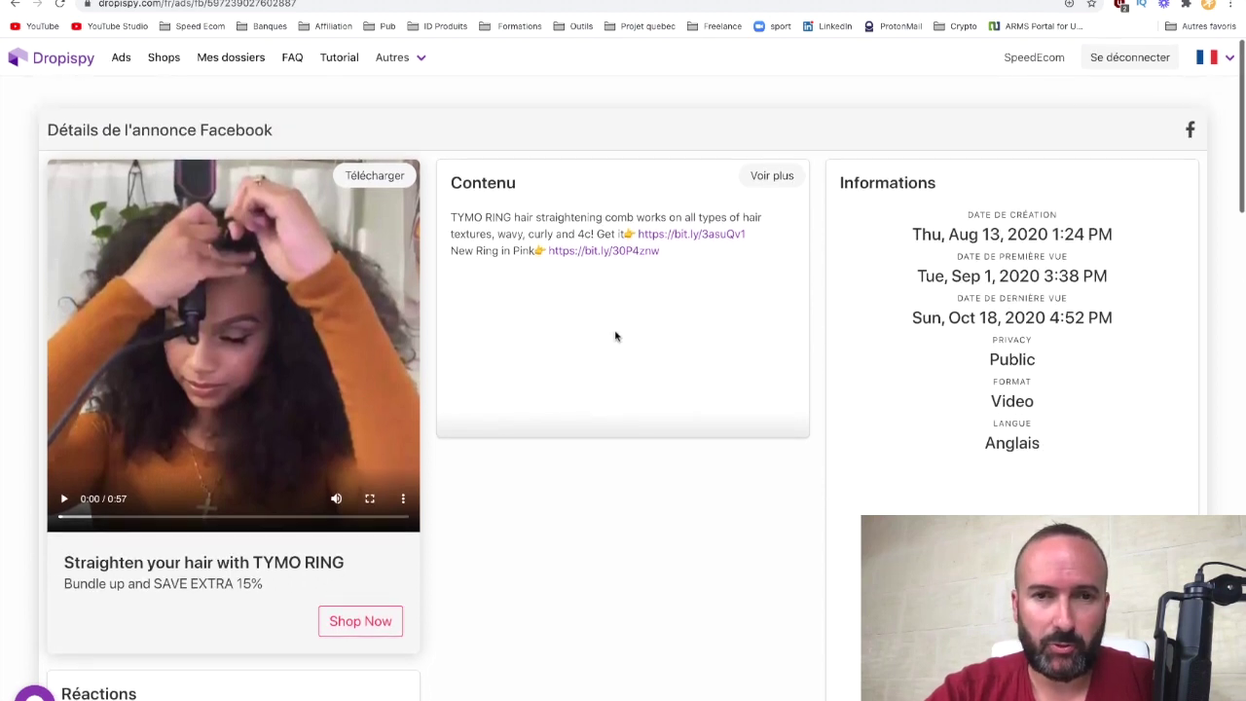
pyautogui.click(774, 175)
pyautogui.click(777, 177)
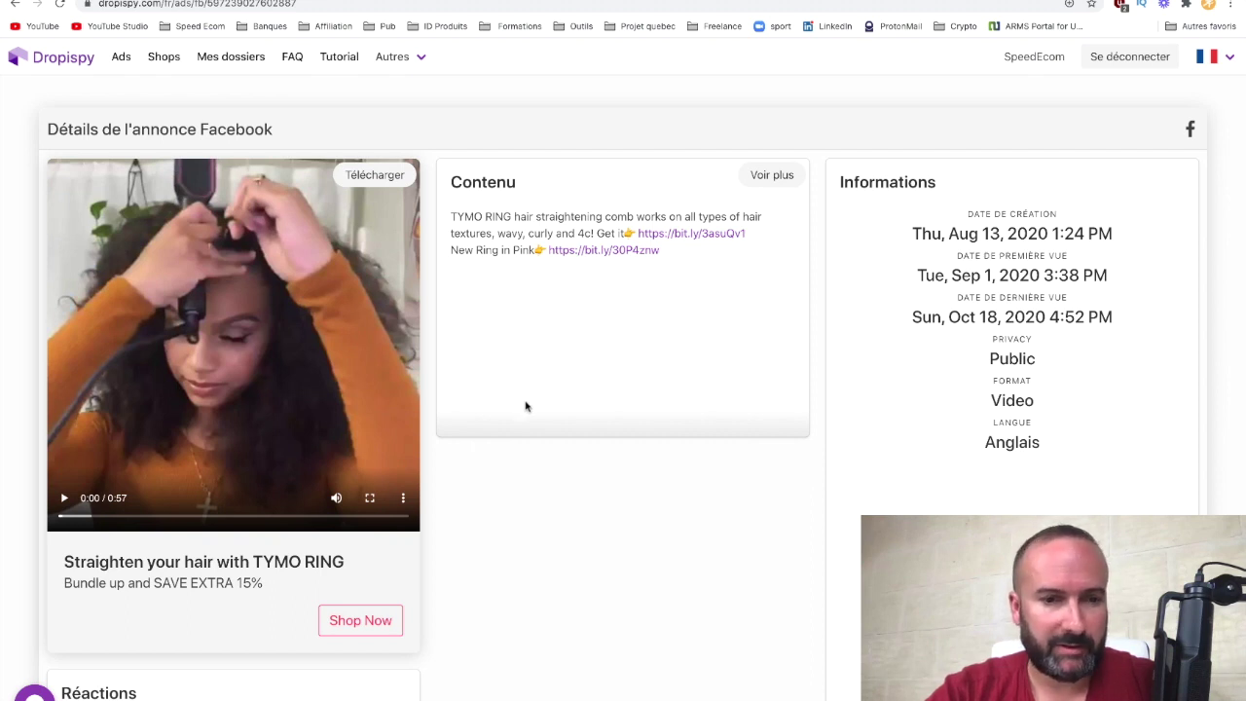
# Check the ad's reactions and likes-and-shares section, and open the Tymo Ring product page it advertises.
pyautogui.scroll(-3, 526, 407)
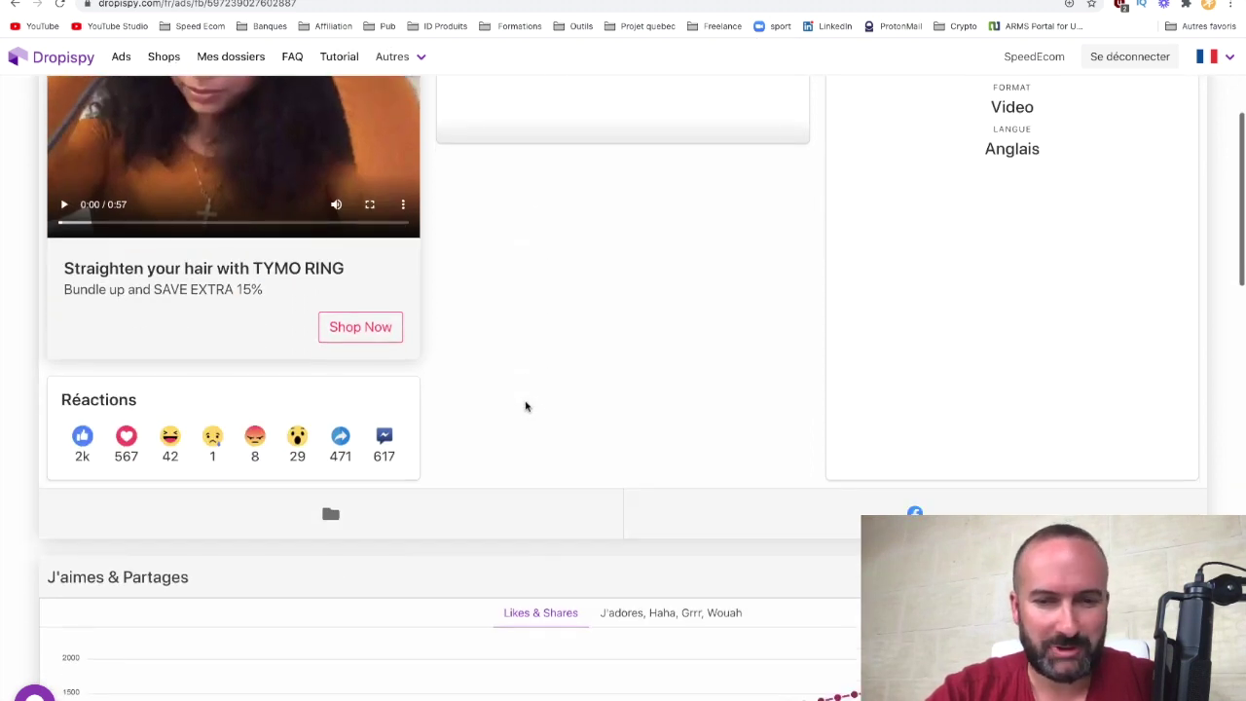
pyautogui.scroll(-1, 526, 407)
pyautogui.scroll(3, 526, 407)
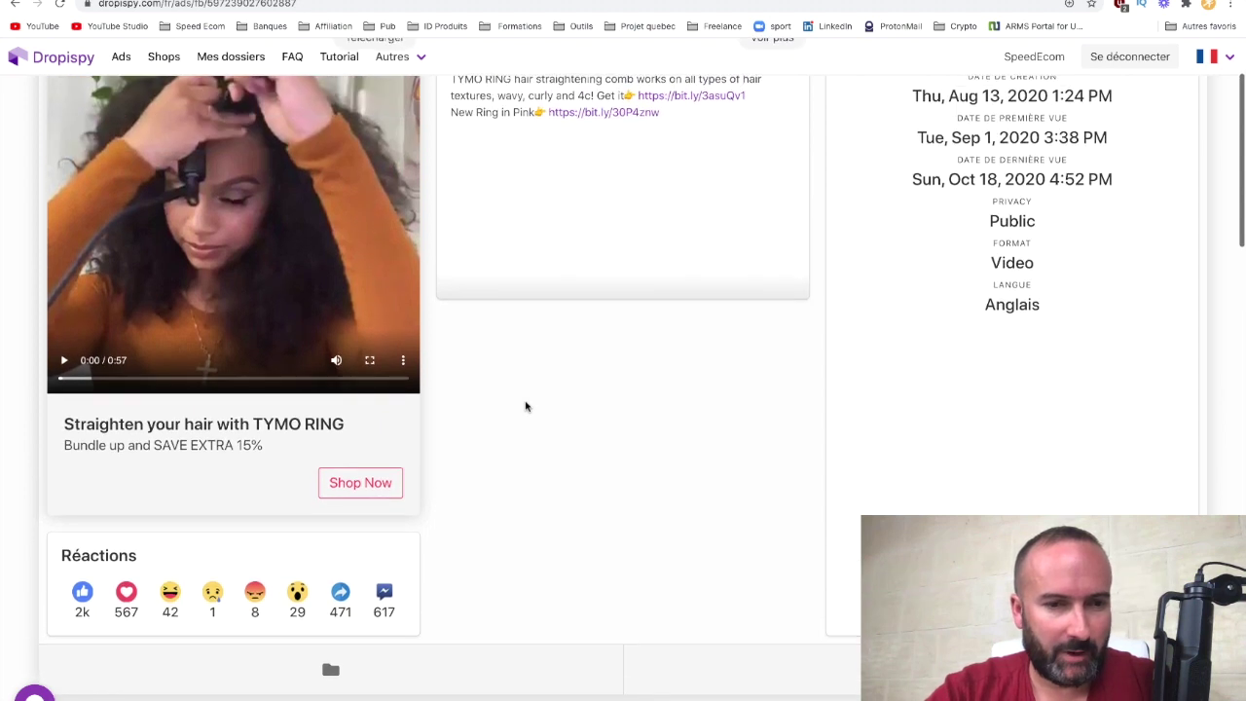
pyautogui.scroll(1, 526, 407)
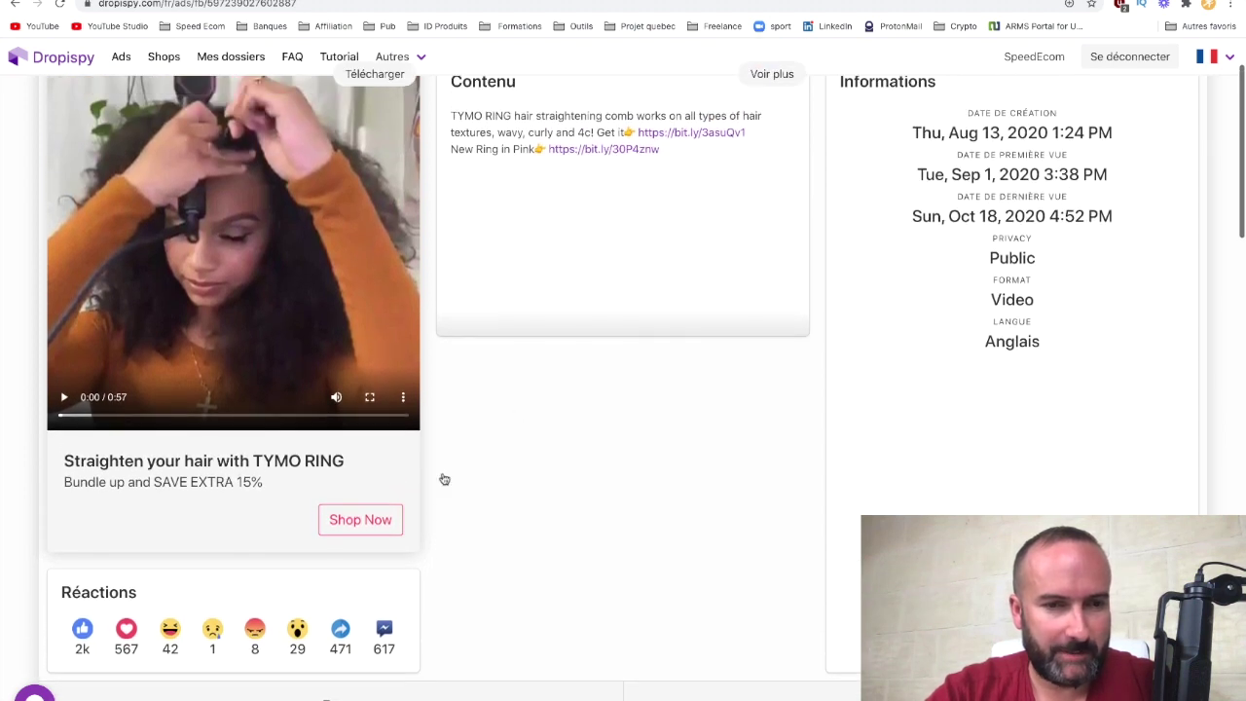
pyautogui.click(360, 523)
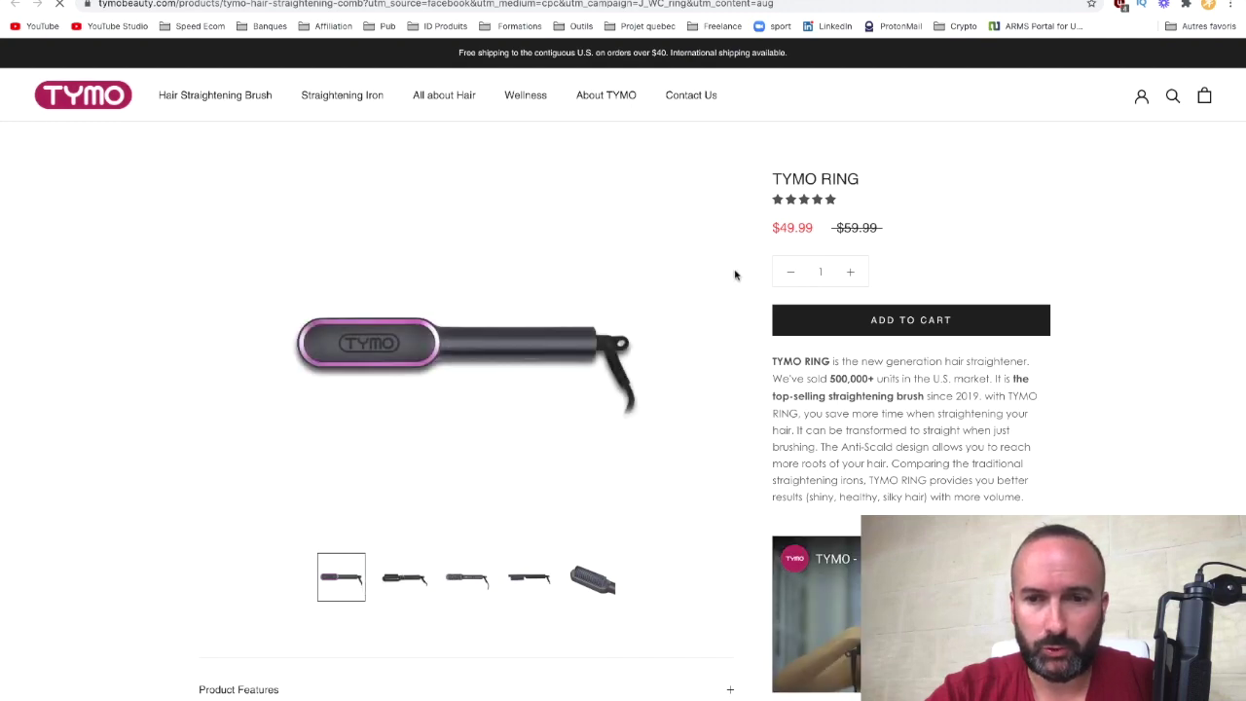
# Examine the Tymo Ring product page, including its description, price and bundle offer.
pyautogui.scroll(-5, 801, 480)
pyautogui.scroll(1, 801, 480)
pyautogui.moveTo(1043, 334); pyautogui.dragTo(809, 190)
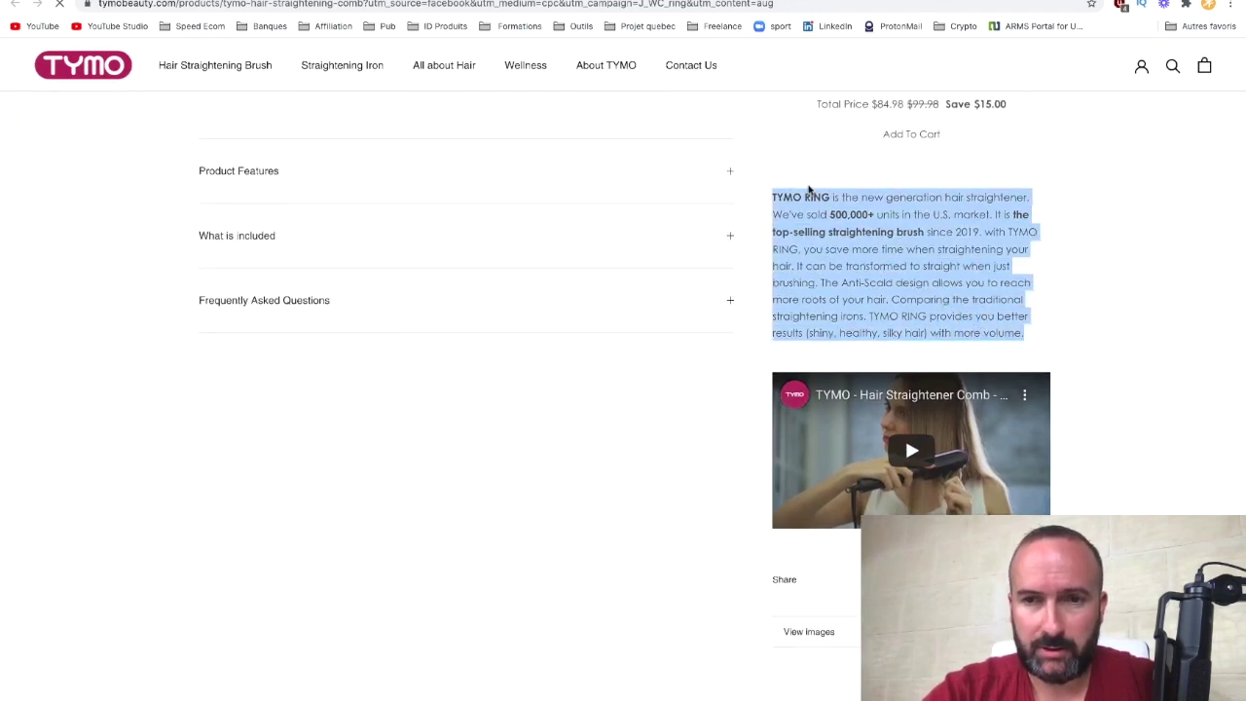
pyautogui.click(949, 264)
pyautogui.scroll(2, 950, 264)
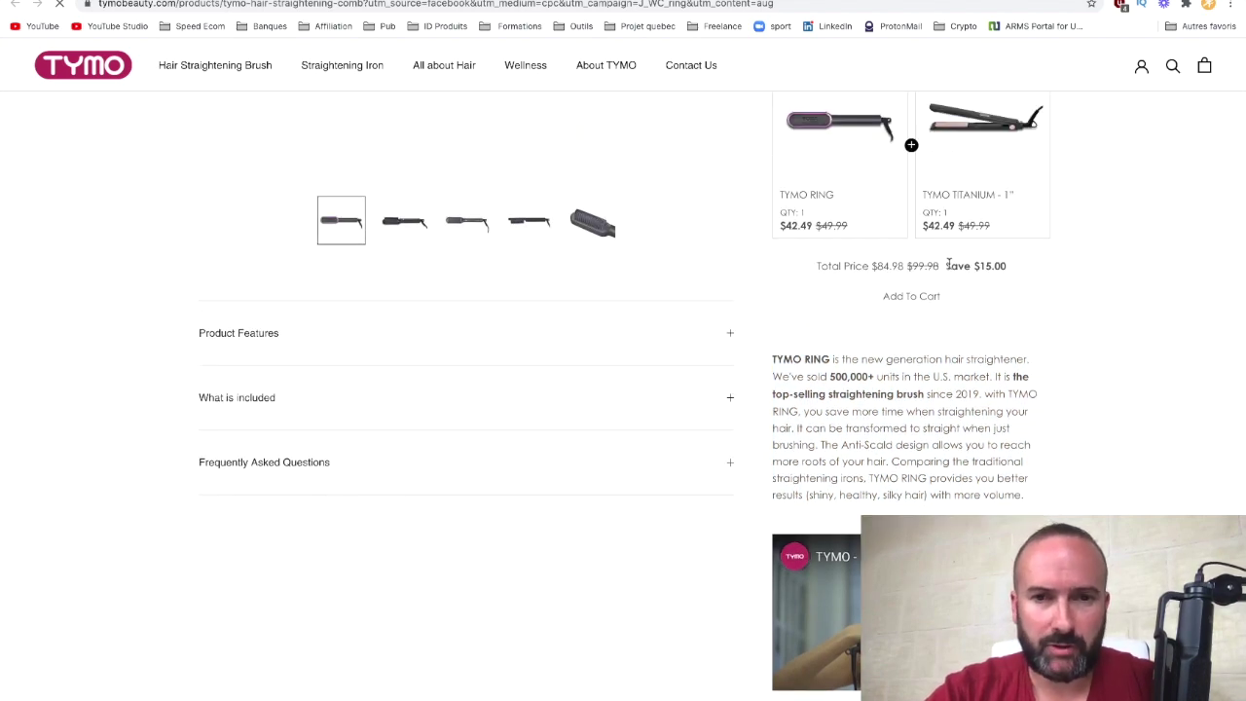
pyautogui.scroll(3, 592, 529)
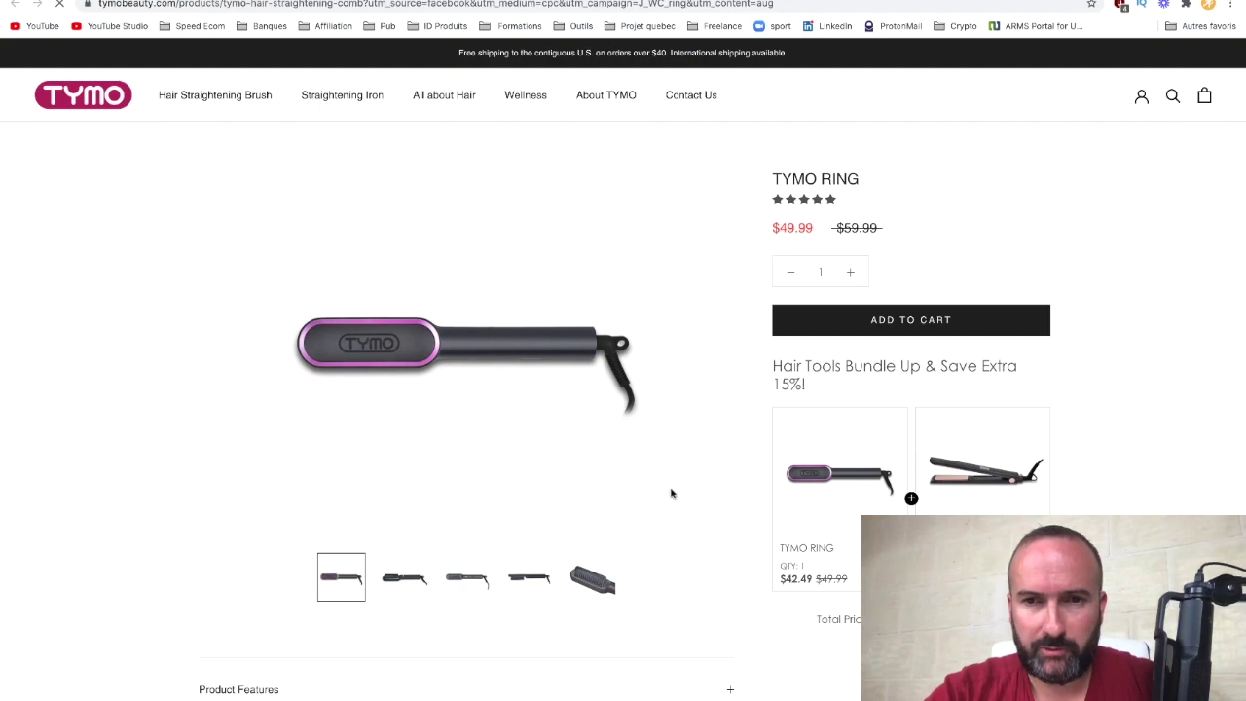
pyautogui.scroll(-10, 671, 494)
pyautogui.scroll(-3, 671, 494)
pyautogui.scroll(15, 671, 493)
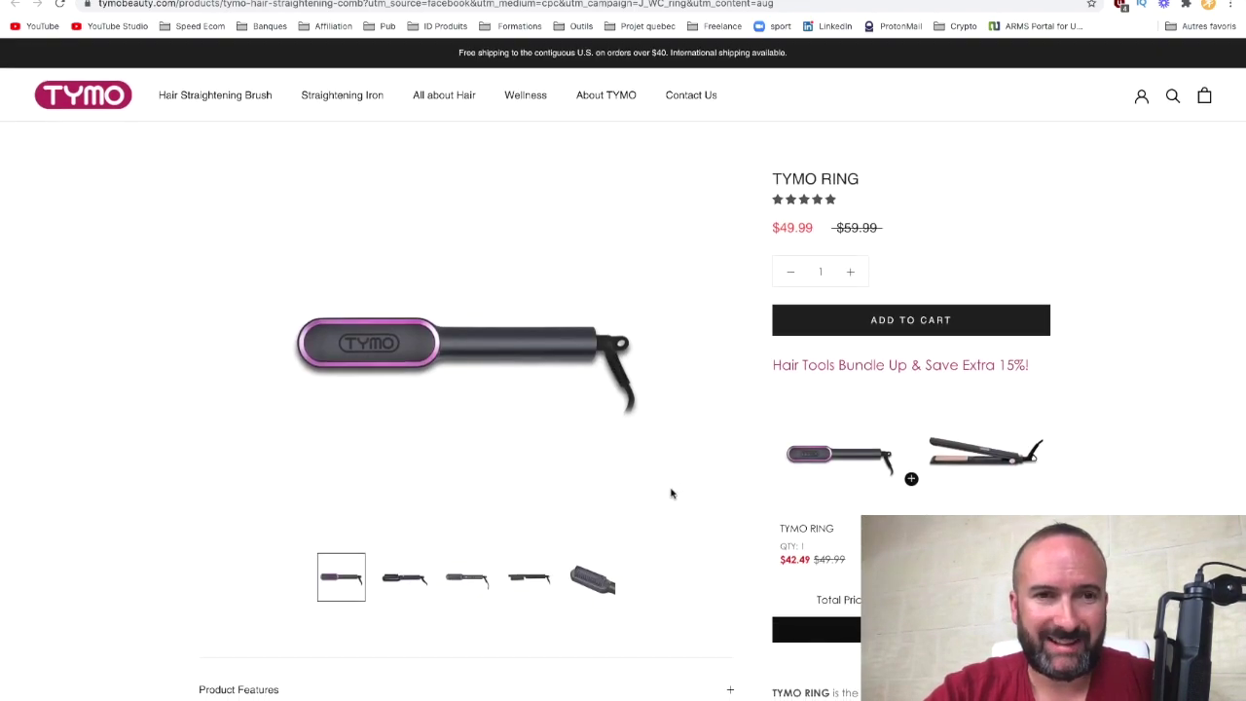
# Expand the Tymo Ring's Product Features section and view the customer reviews further down the page.
pyautogui.scroll(-2, 671, 494)
pyautogui.click(672, 495)
pyautogui.scroll(-2, 672, 494)
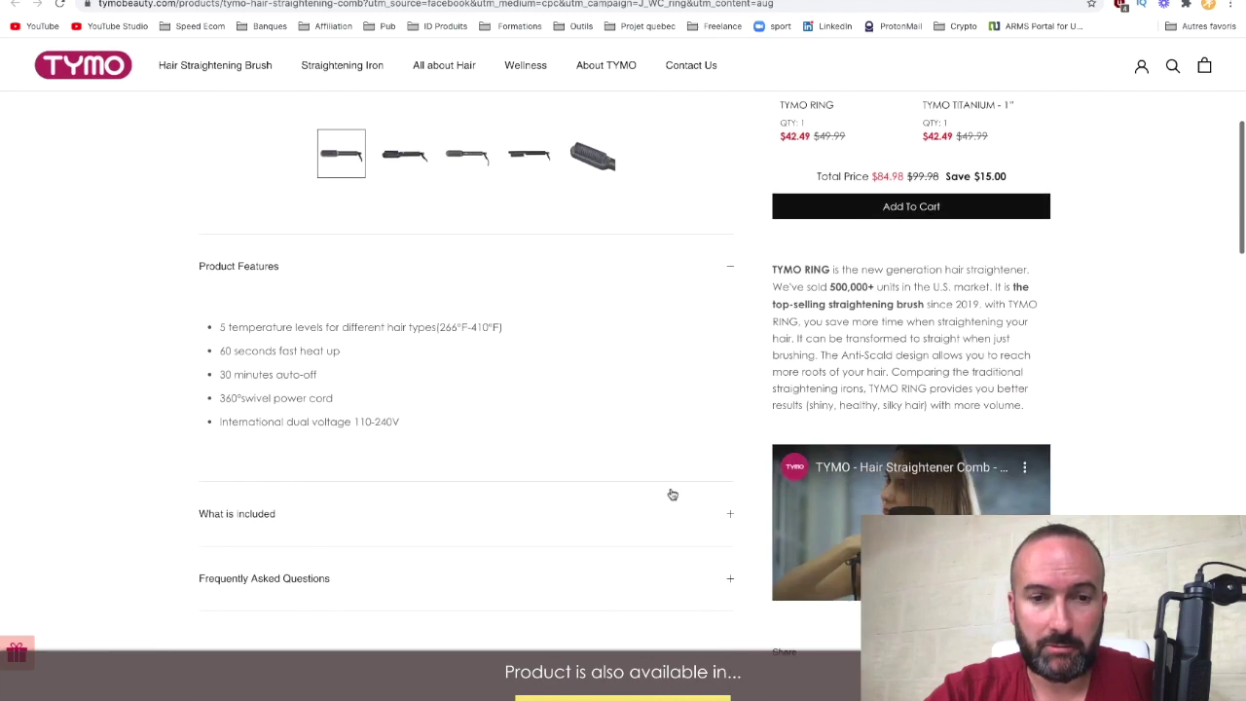
pyautogui.scroll(-6, 671, 493)
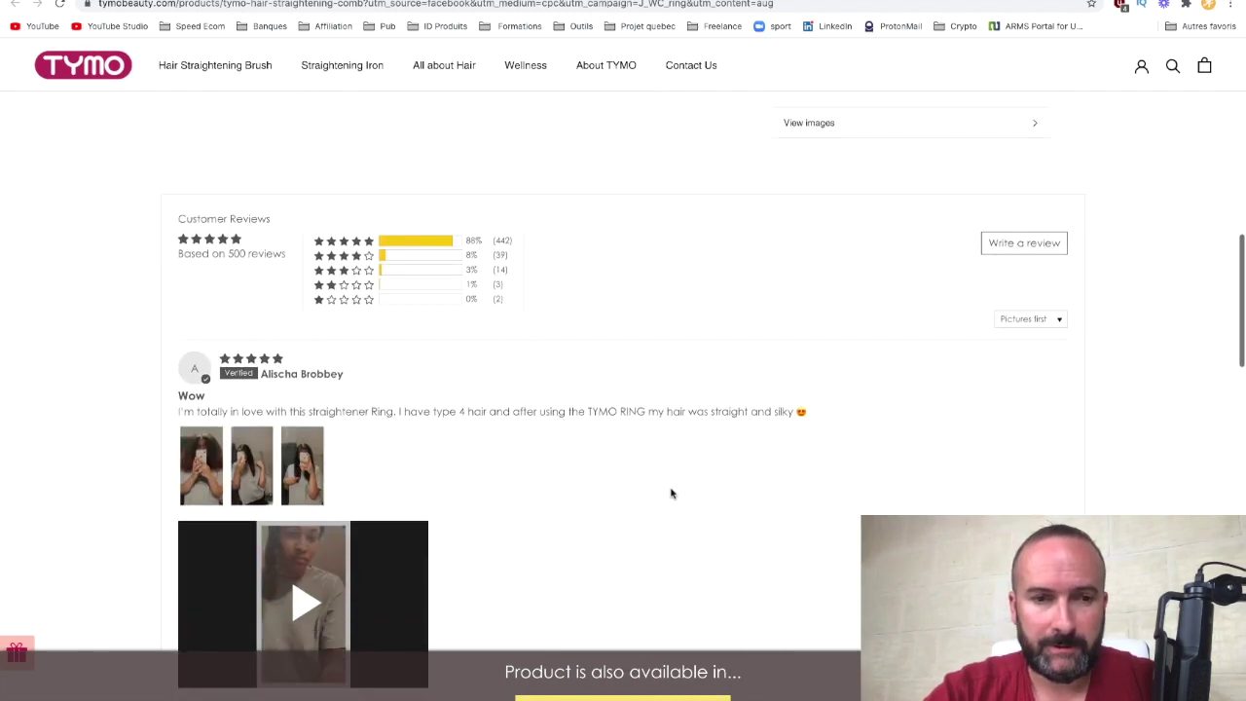
# Read further customer reviews of the Tymo Ring, dismiss the Spin To Win and Join Now pop-ups, and return to the product overview.
pyautogui.scroll(-6, 671, 494)
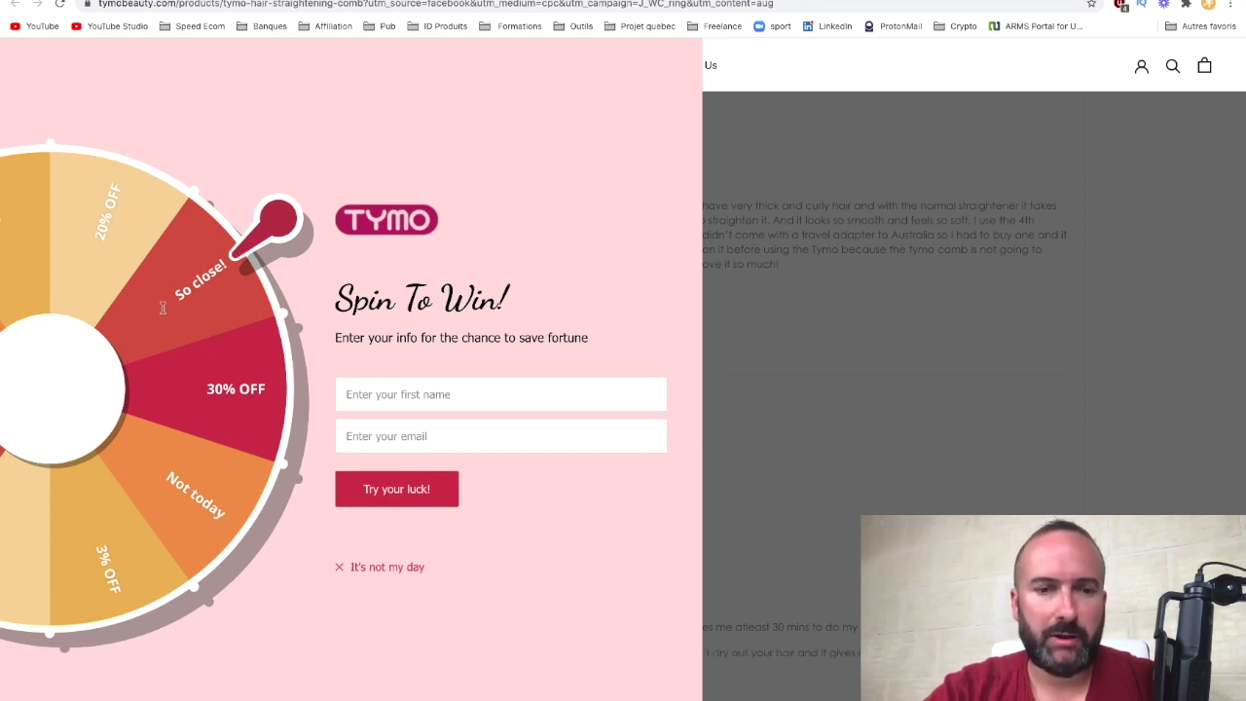
pyautogui.click(370, 570)
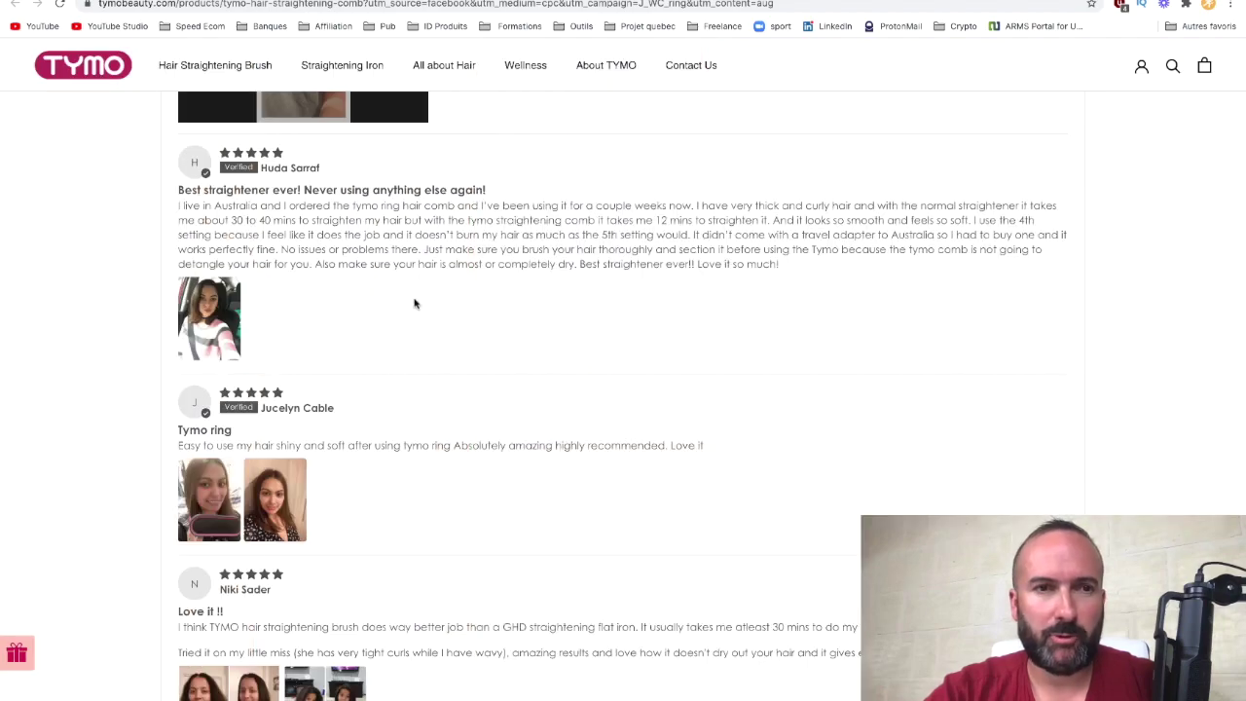
pyautogui.scroll(20, 437, 312)
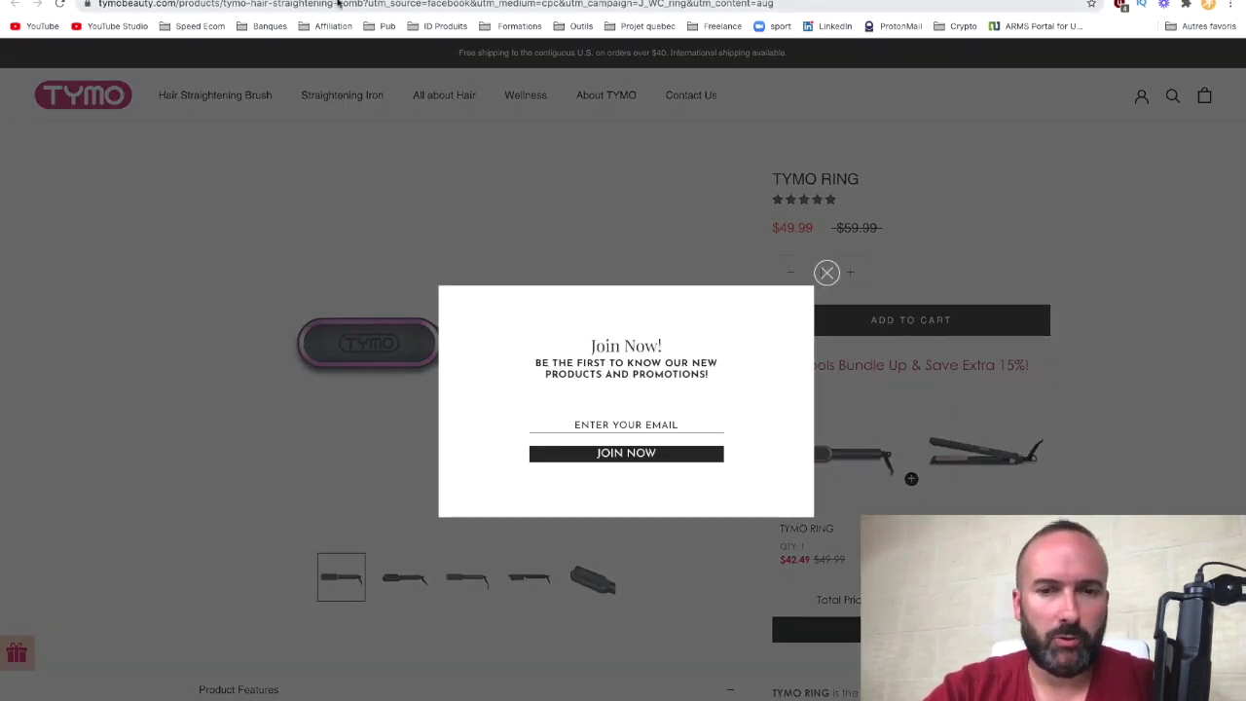
pyautogui.click(834, 282)
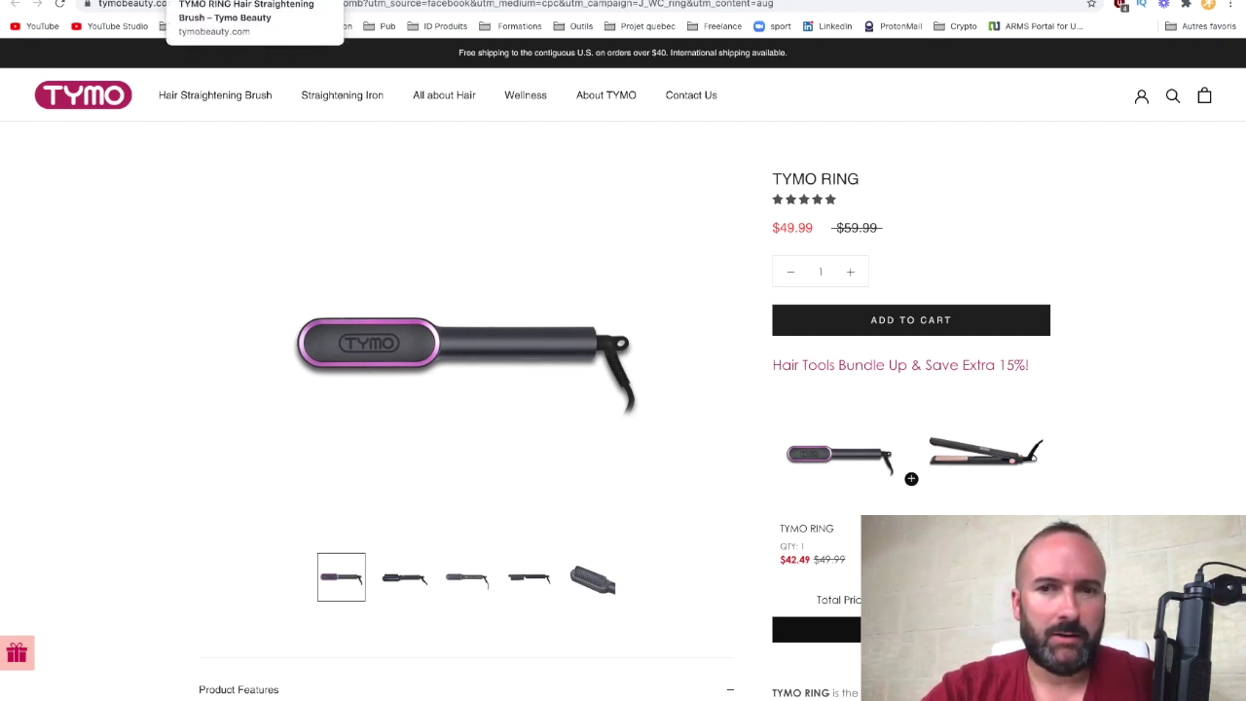
# Return to the Tymo ad's details, open its downloadable video, check the video's save option, and close the video page.
pyautogui.hotkey('ctrl', 'shift', 'Tab')
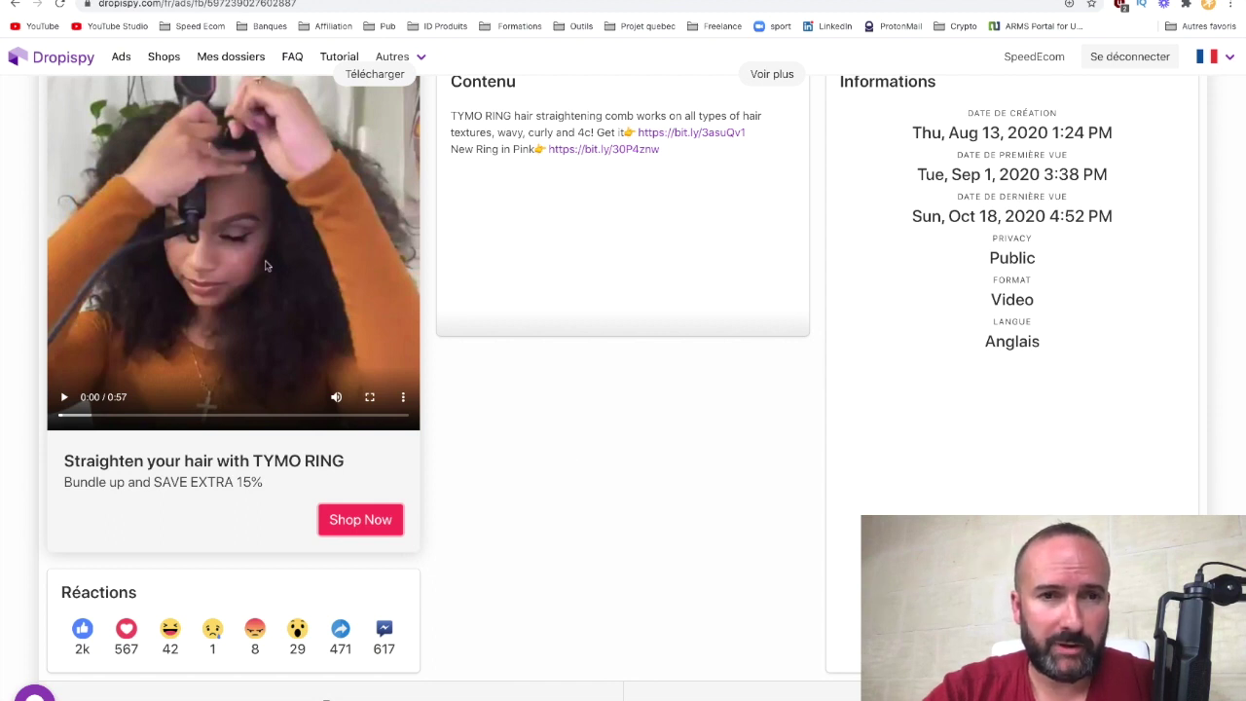
pyautogui.scroll(2, 269, 265)
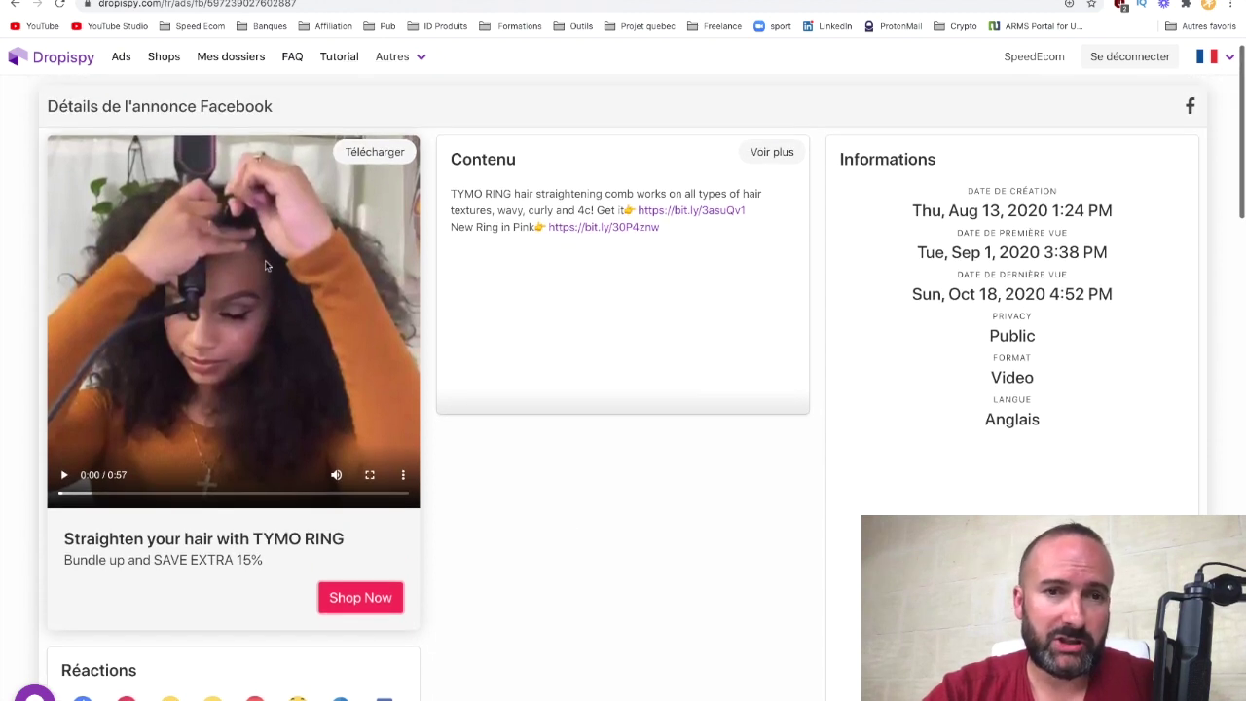
pyautogui.click(376, 154)
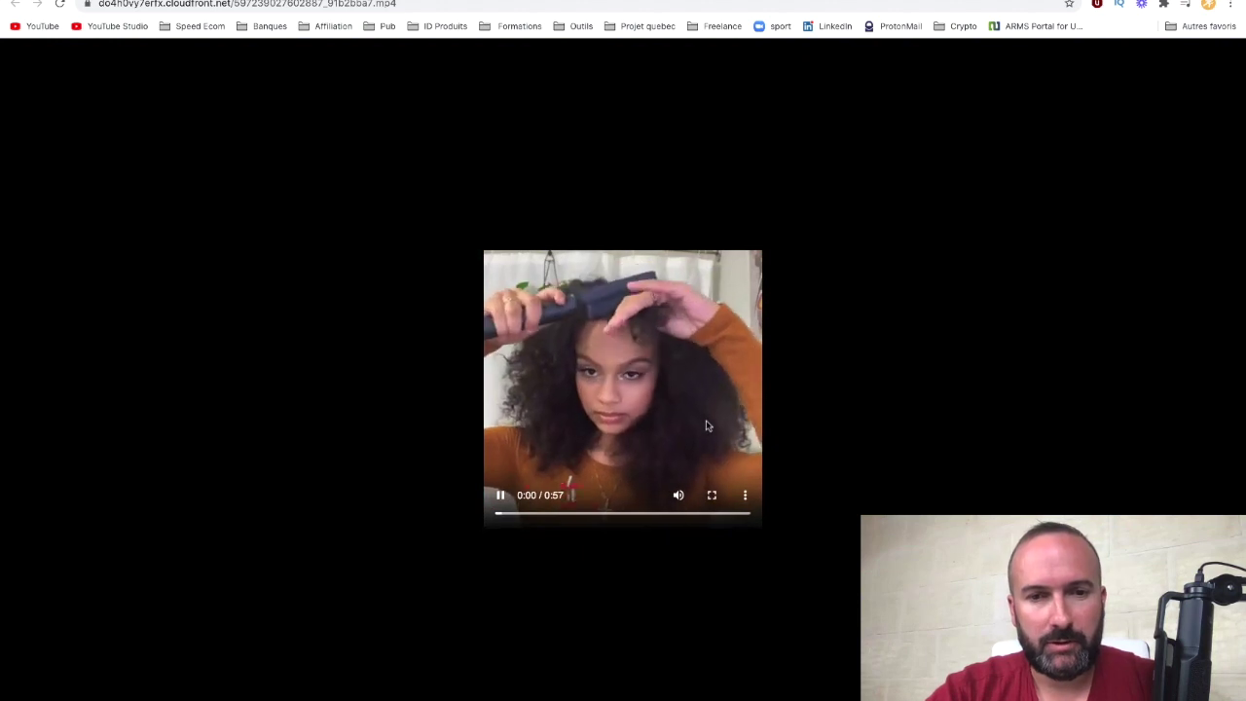
pyautogui.rightClick(624, 403)
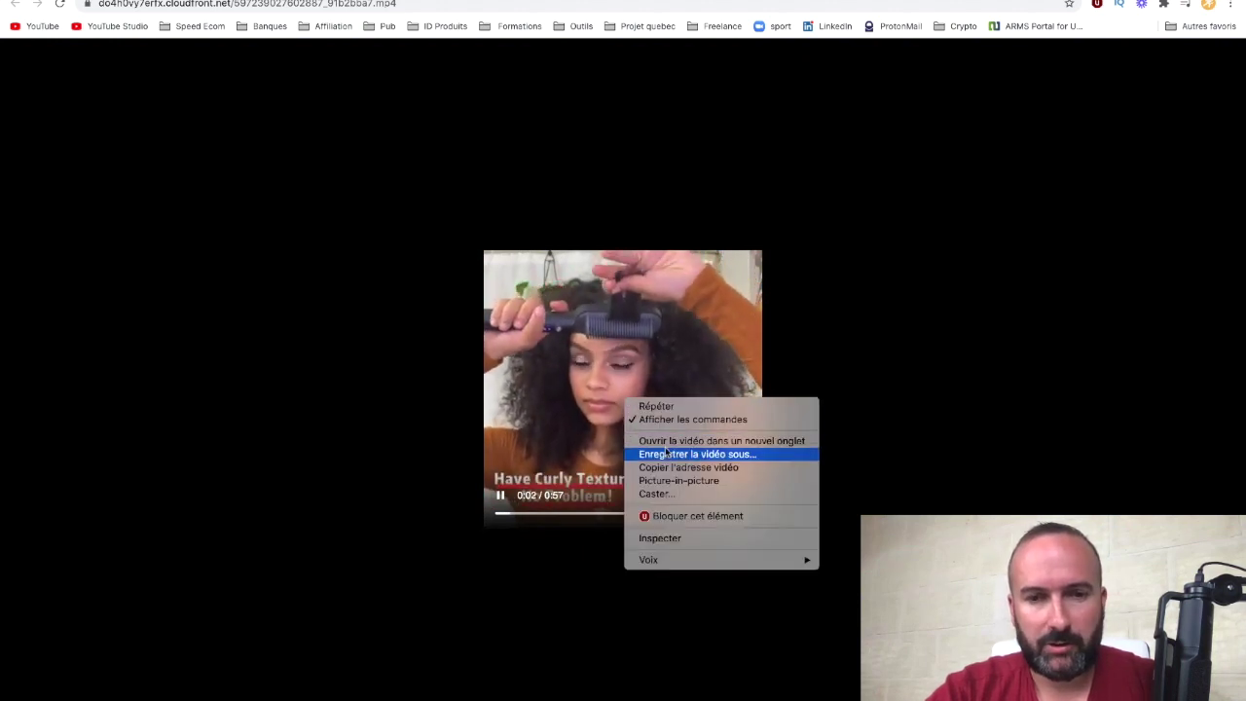
pyautogui.click(301, 304)
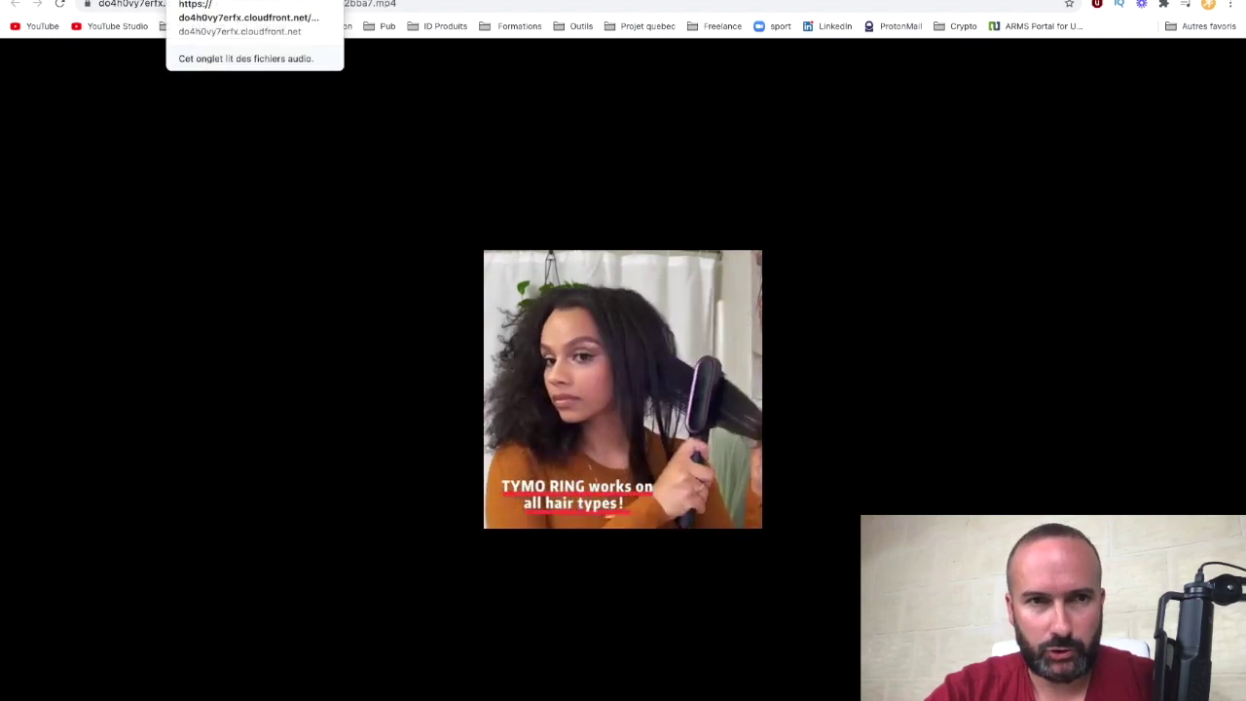
pyautogui.hotkey('ctrl', 'w')
# Examine the Tymo ad's reactions and its likes-and-shares growth chart around 10 Oct.
pyautogui.scroll(-2, 675, 491)
pyautogui.scroll(-6, 676, 491)
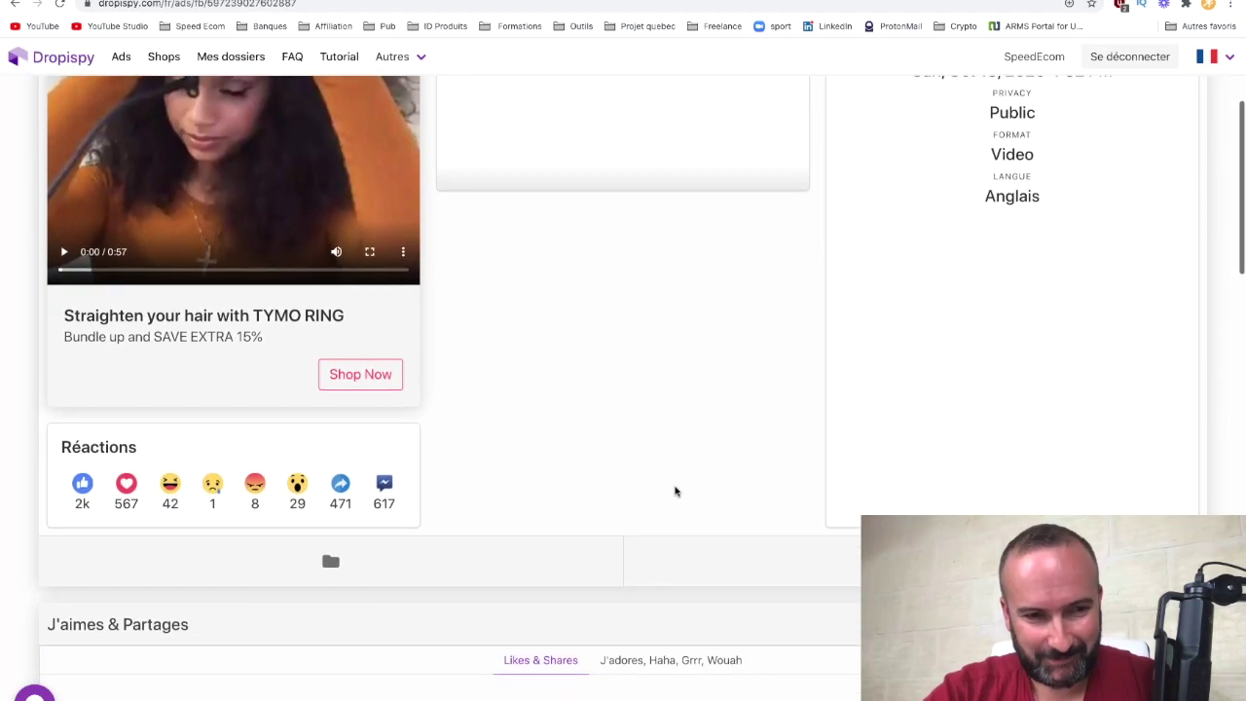
pyautogui.scroll(-3, 676, 492)
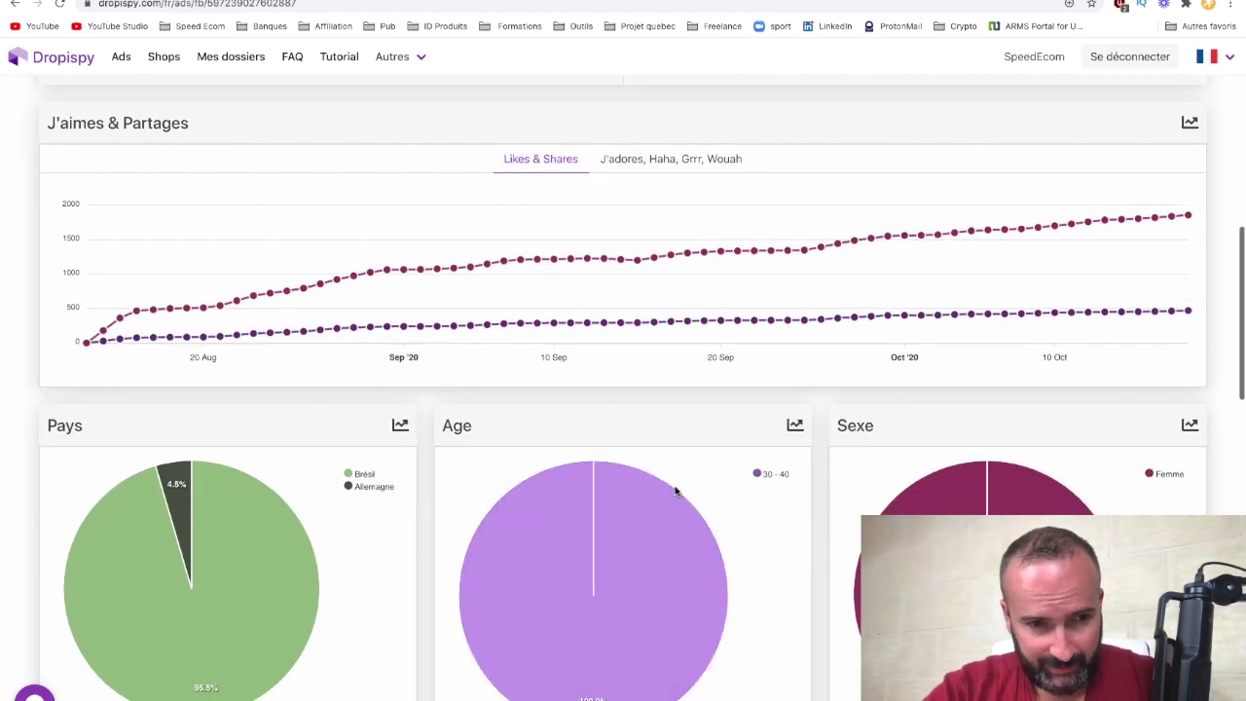
pyautogui.scroll(2, 484, 380)
pyautogui.scroll(1, 484, 380)
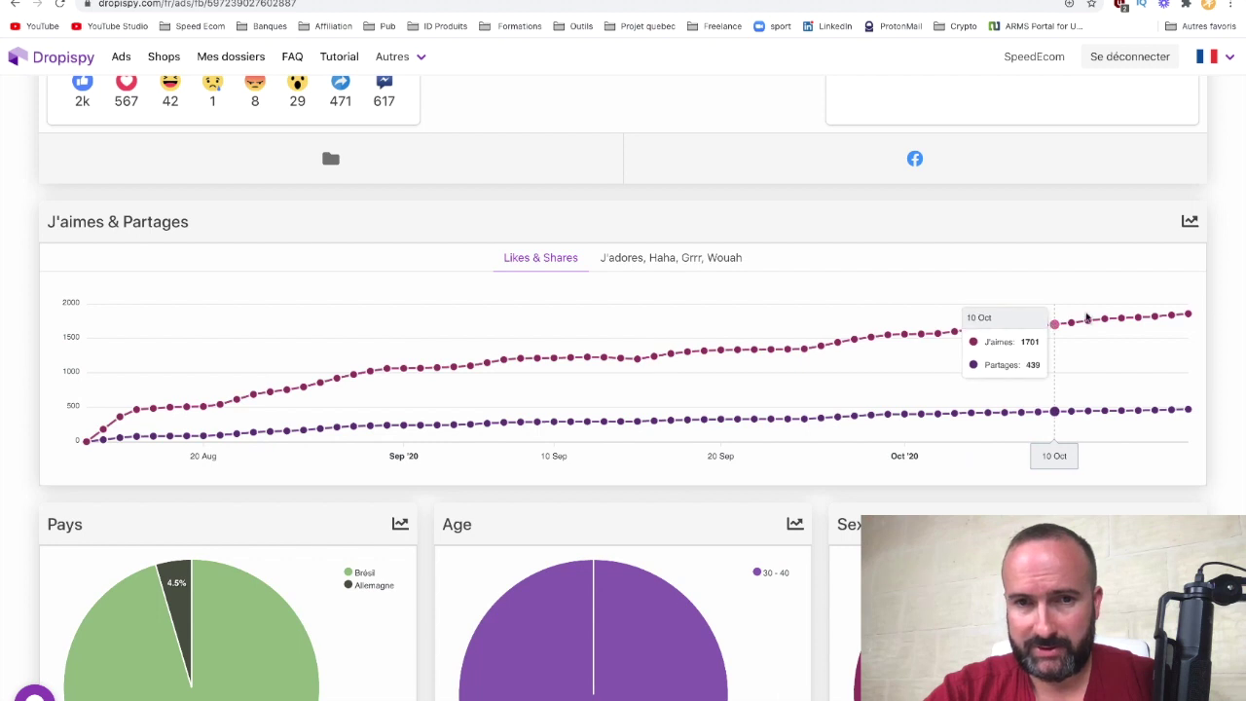
# Examine the Tymo ad's country, age and gender charts and its links table, and return to the ad's overview.
pyautogui.scroll(-2, 628, 502)
pyautogui.scroll(-3, 628, 501)
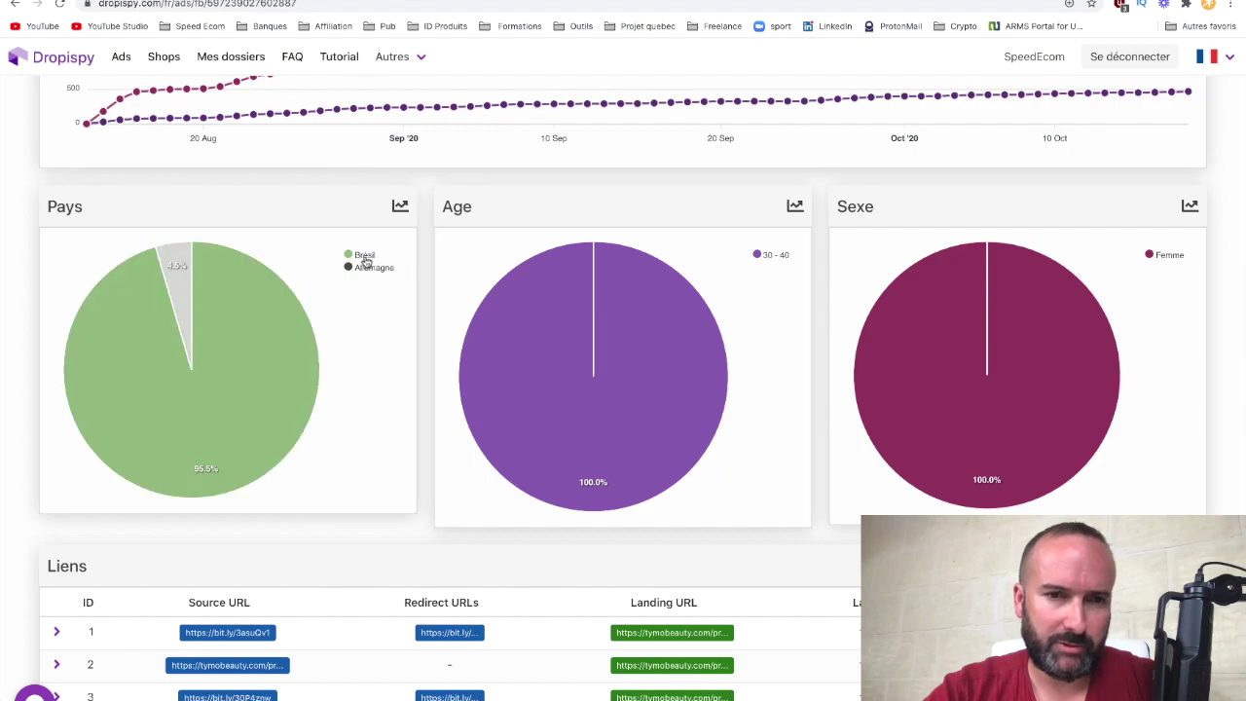
pyautogui.scroll(-1, 338, 410)
pyautogui.scroll(-2, 338, 410)
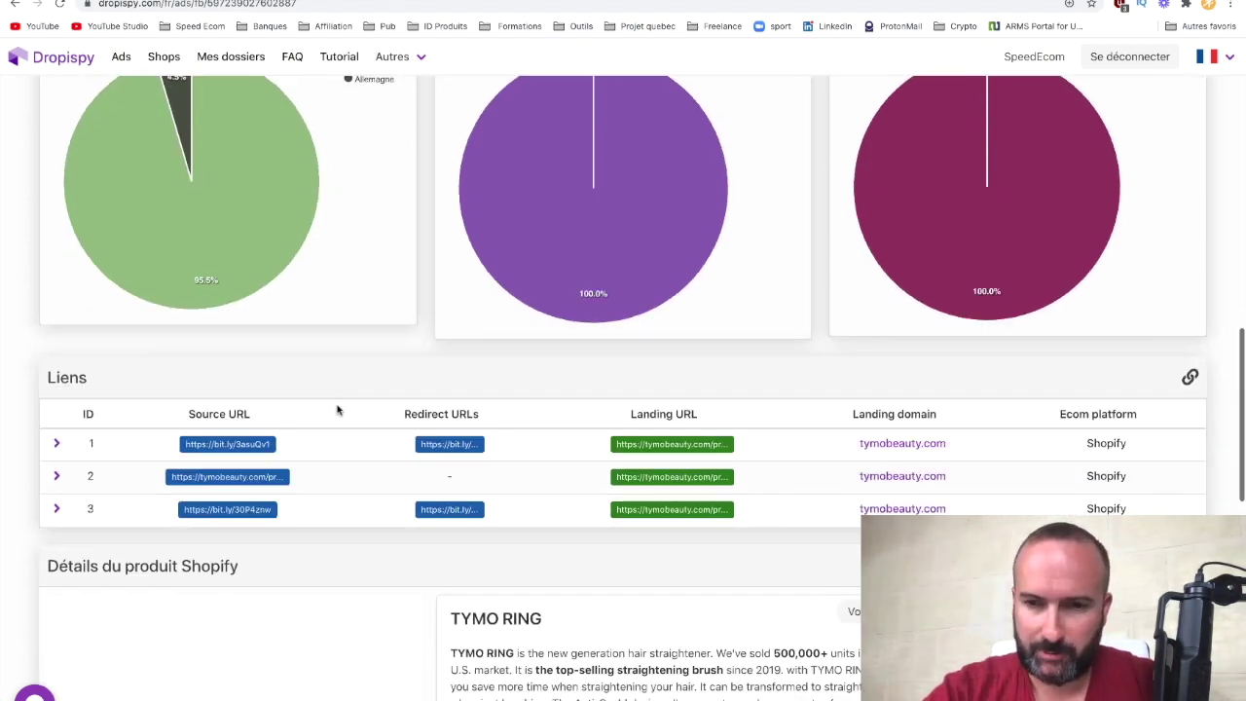
pyautogui.scroll(1, 338, 410)
pyautogui.scroll(10, 338, 410)
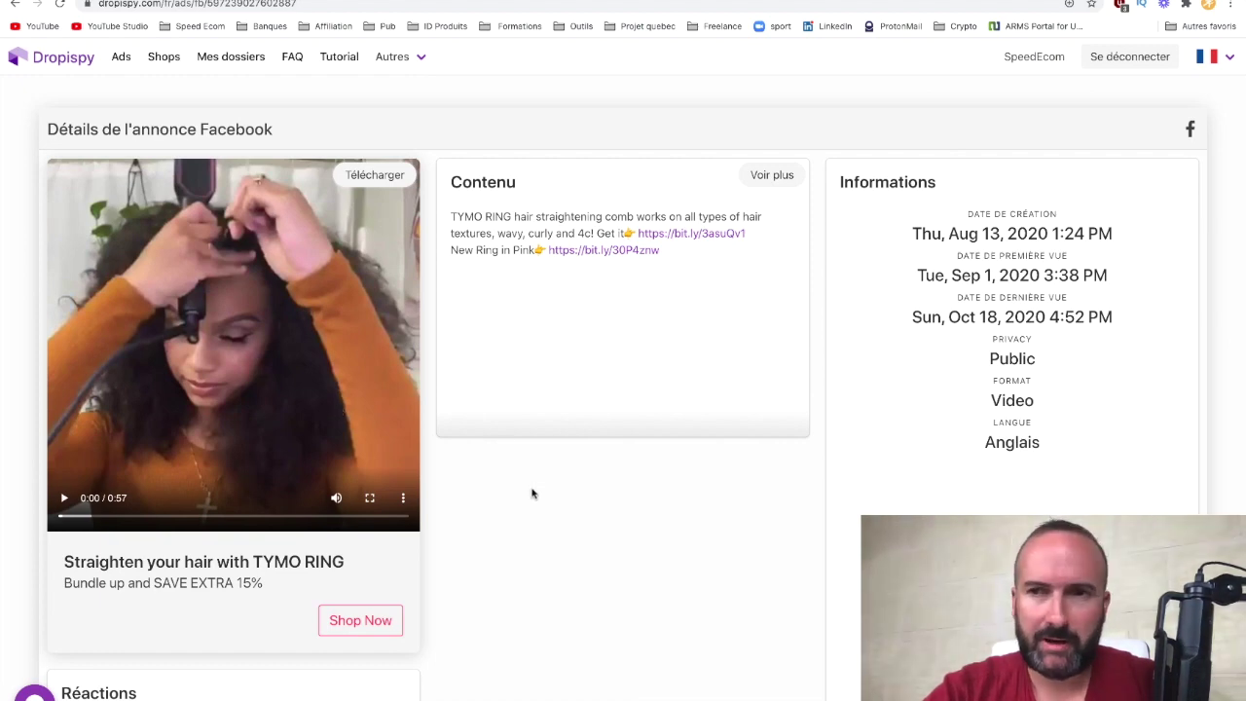
# Go through the Tymo ad's statistics again and examine its Shopify product details, including description and dates.
pyautogui.scroll(-4, 531, 493)
pyautogui.scroll(-5, 532, 492)
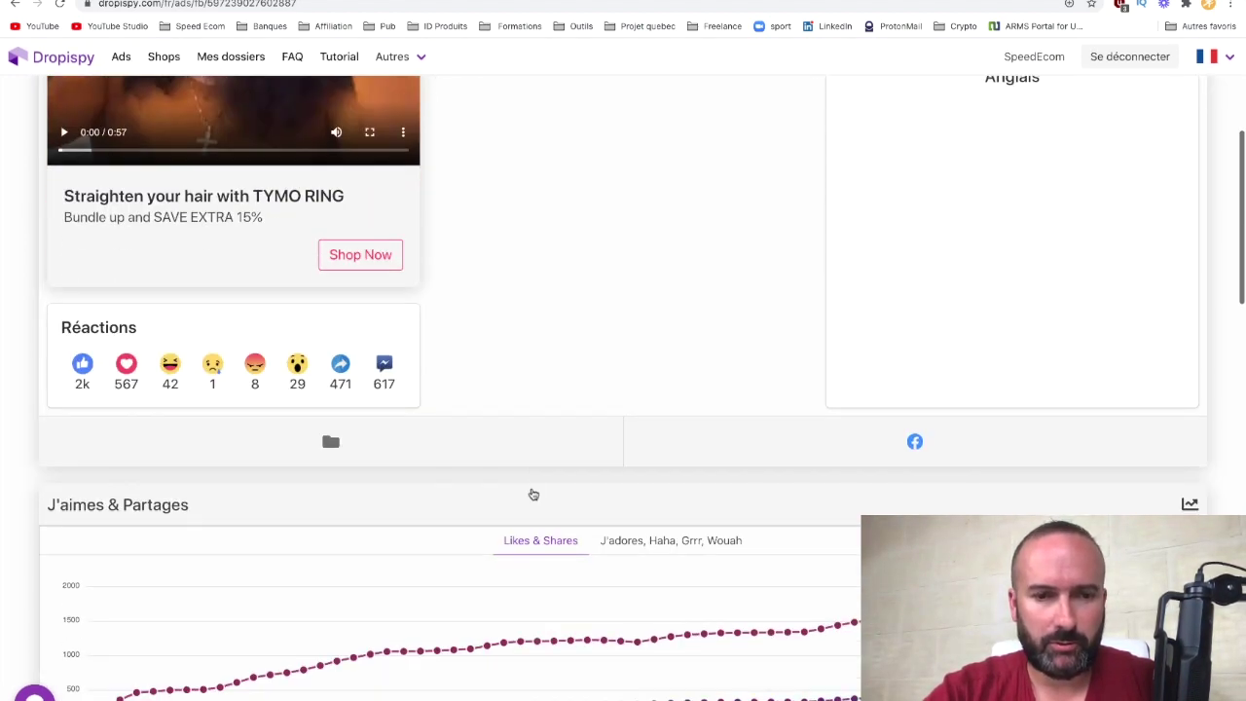
pyautogui.scroll(-2, 532, 493)
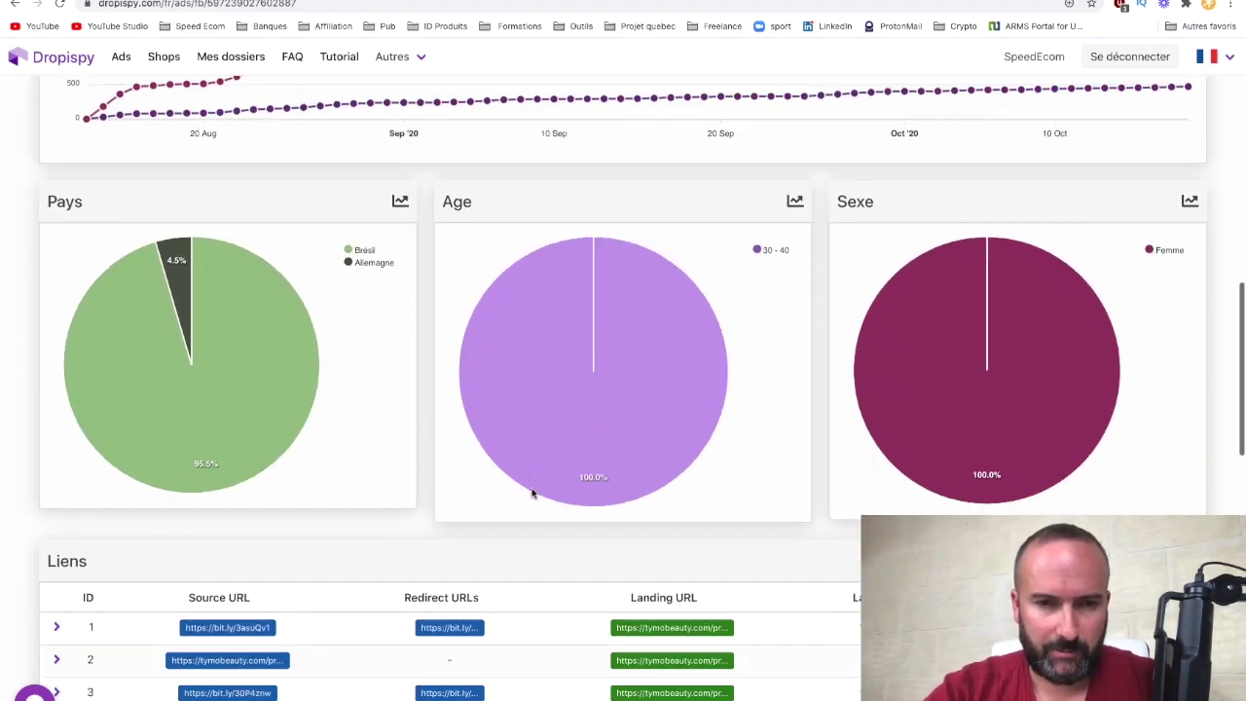
pyautogui.scroll(-2, 364, 578)
pyautogui.scroll(2, 368, 579)
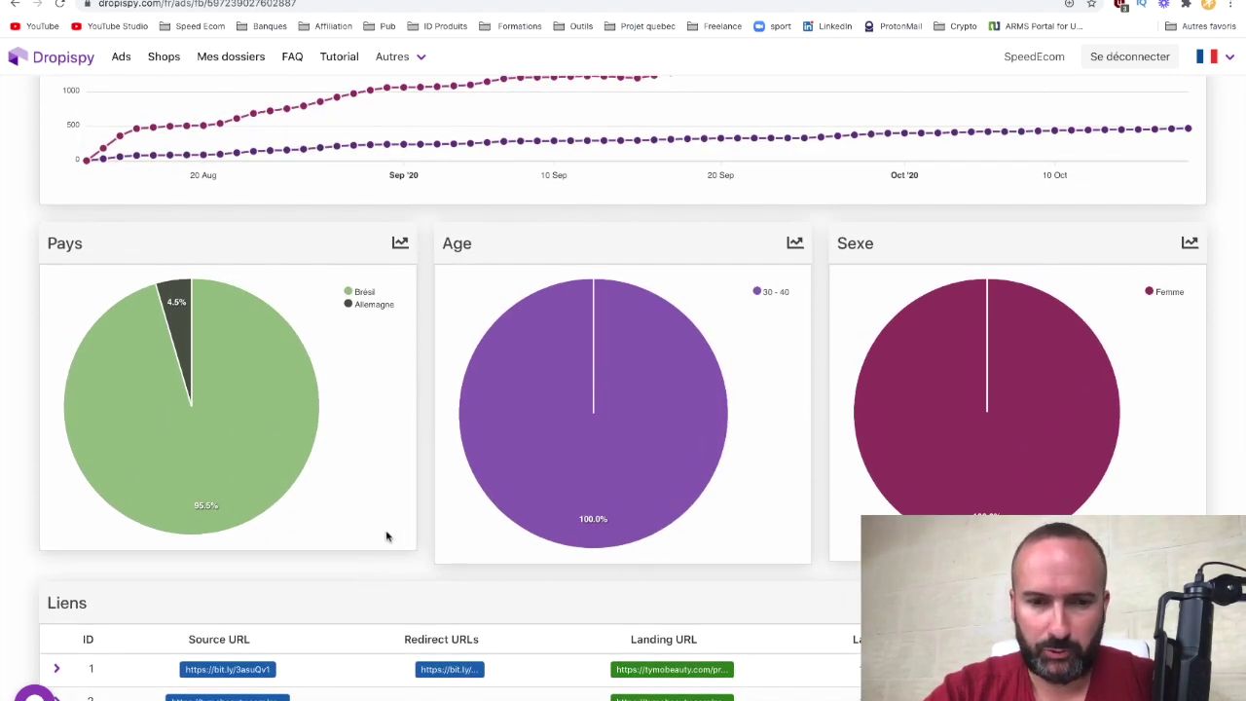
pyautogui.scroll(-6, 378, 573)
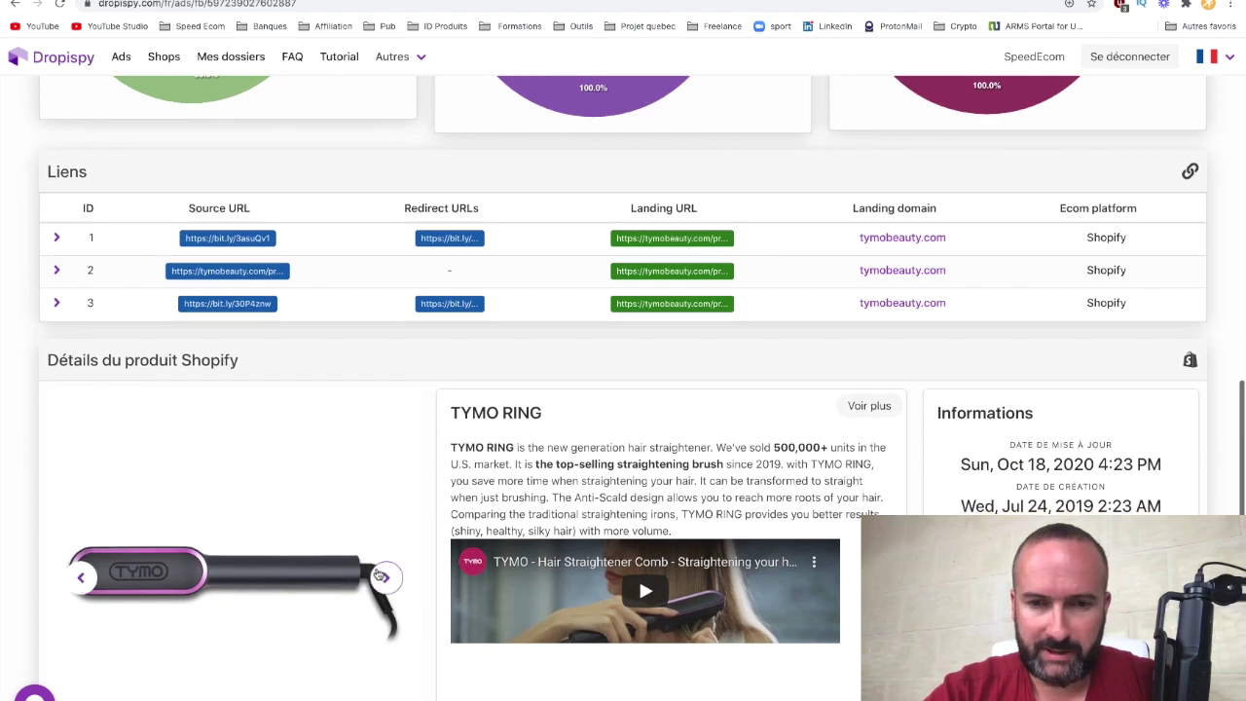
pyautogui.scroll(-1, 378, 572)
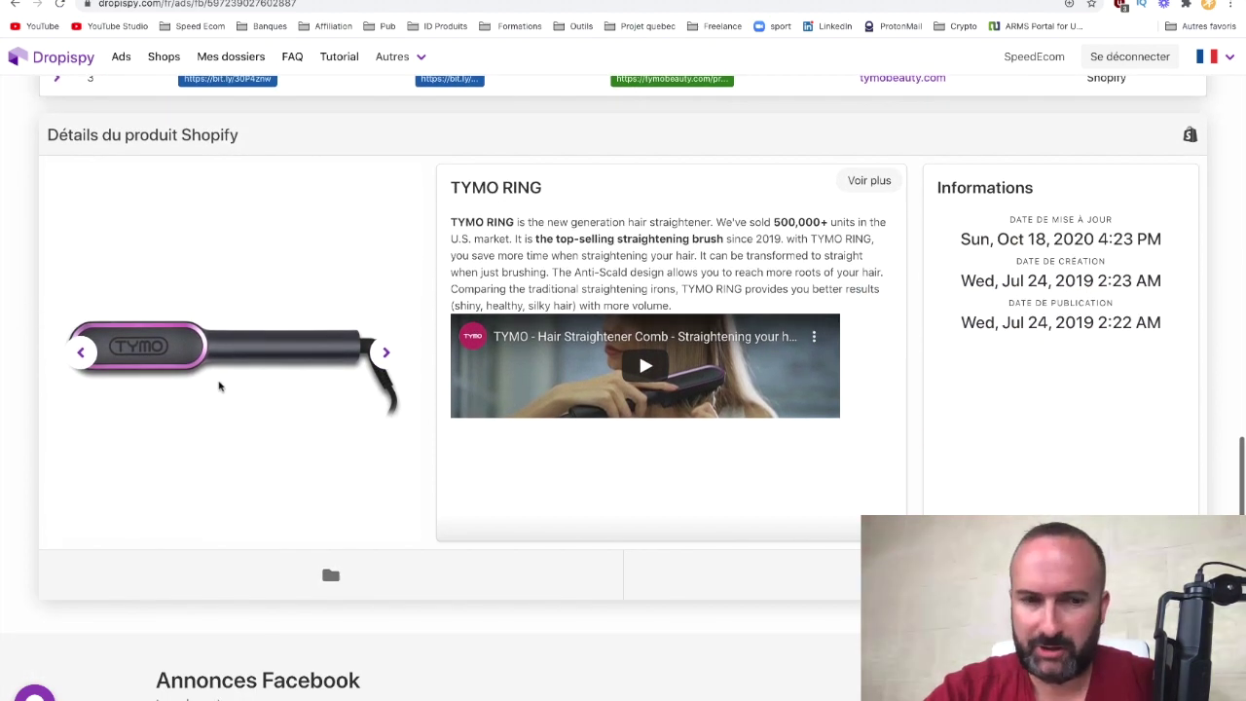
# Look over the other Facebook ads for tymobeauty.com and return to the beginning of the ad details.
pyautogui.scroll(-2, 369, 446)
pyautogui.scroll(-3, 368, 446)
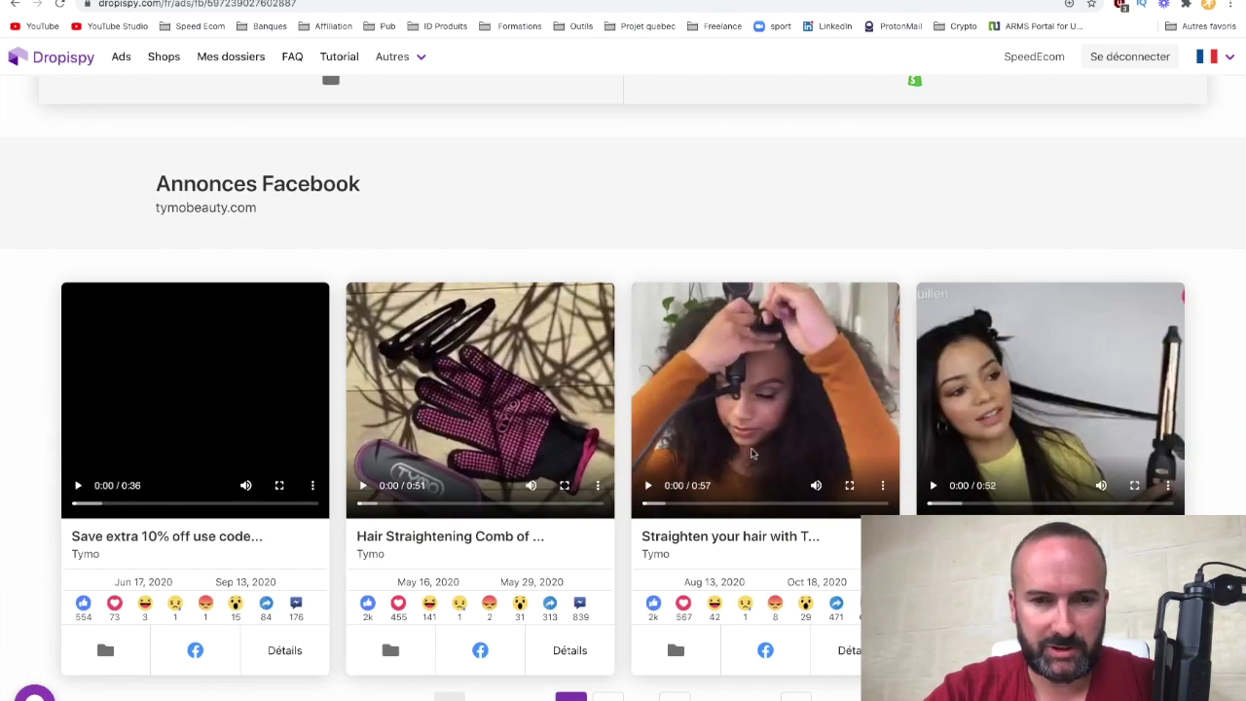
pyautogui.scroll(-1, 390, 438)
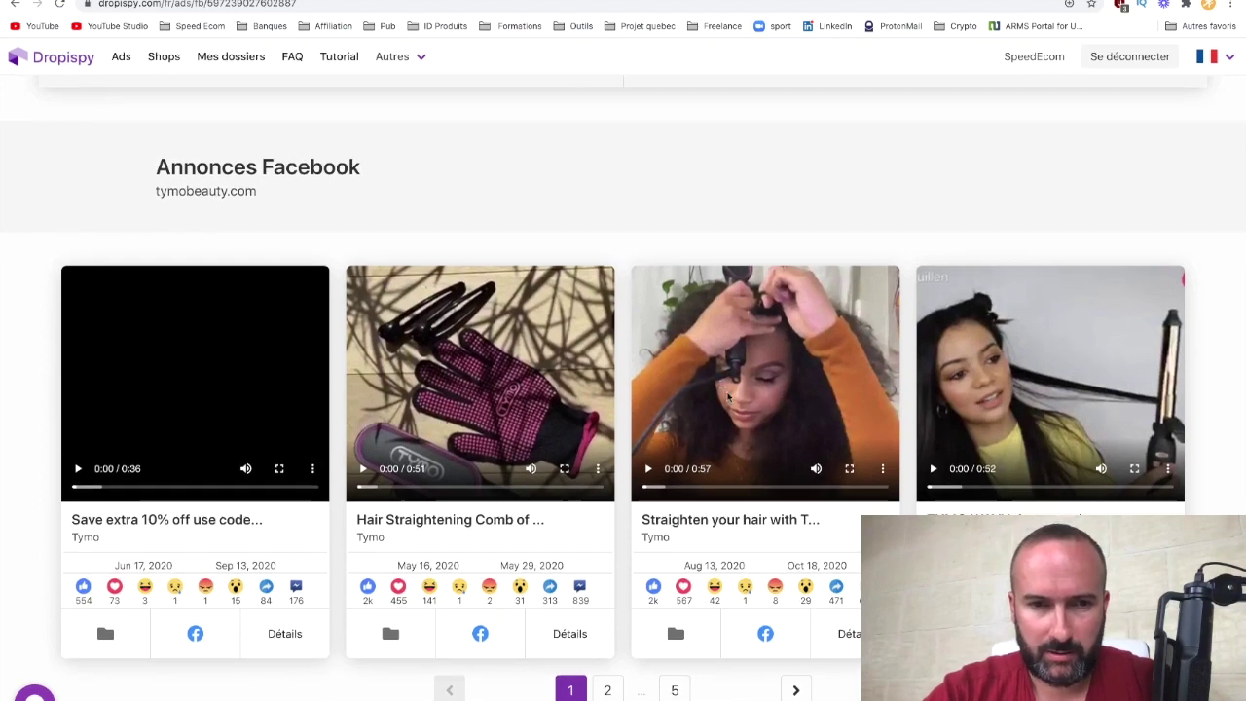
pyautogui.scroll(2, 778, 403)
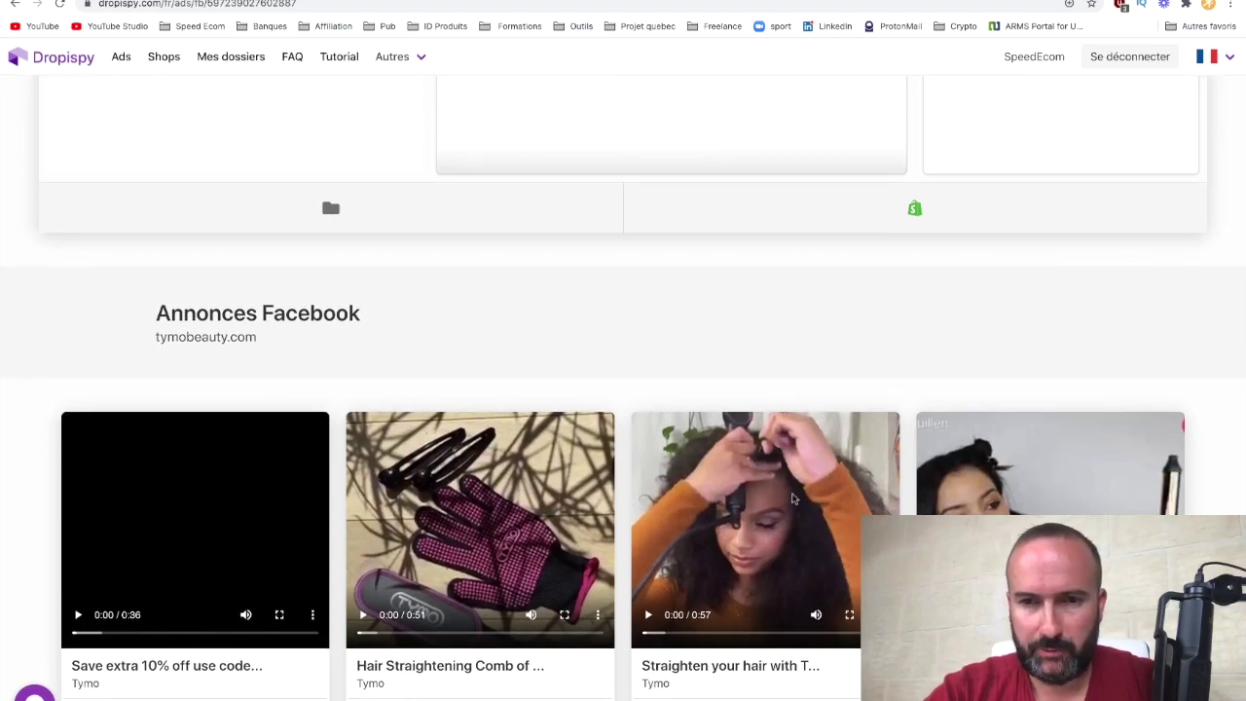
pyautogui.scroll(15, 562, 238)
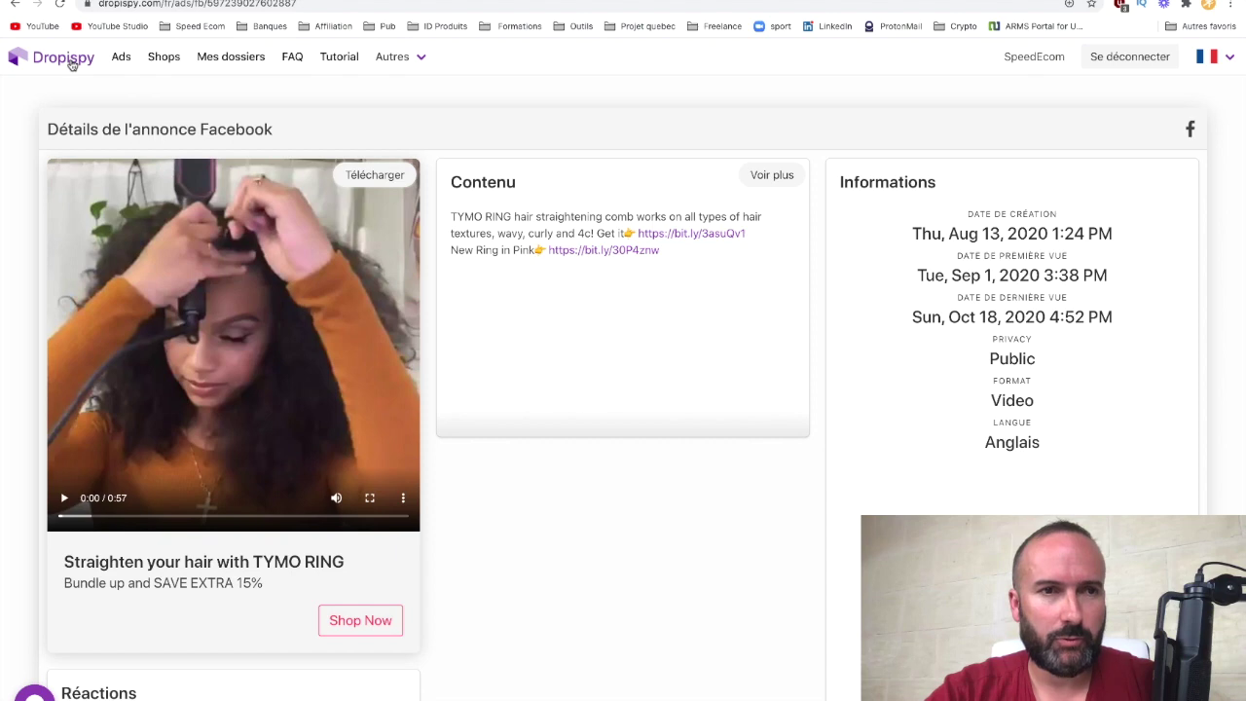
# Go back to the Last Seen Winning Products ad list and browse the ads it contains.
pyautogui.click(62, 61)
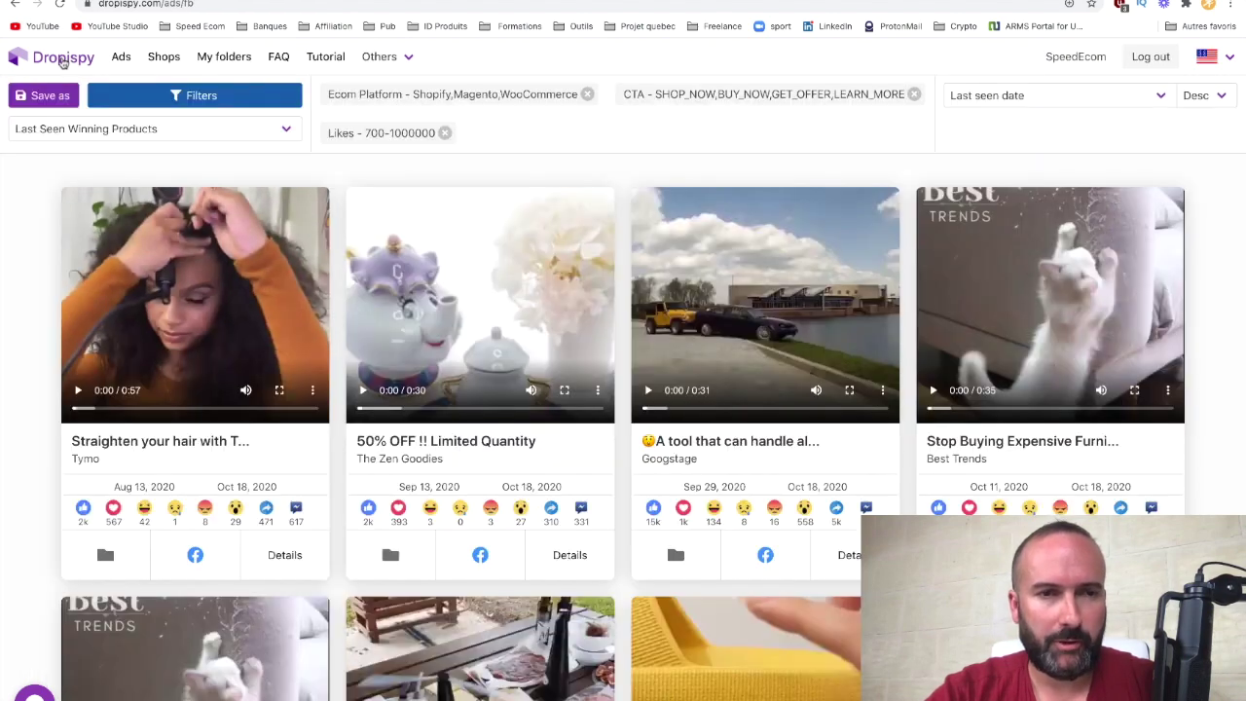
pyautogui.scroll(-5, 538, 405)
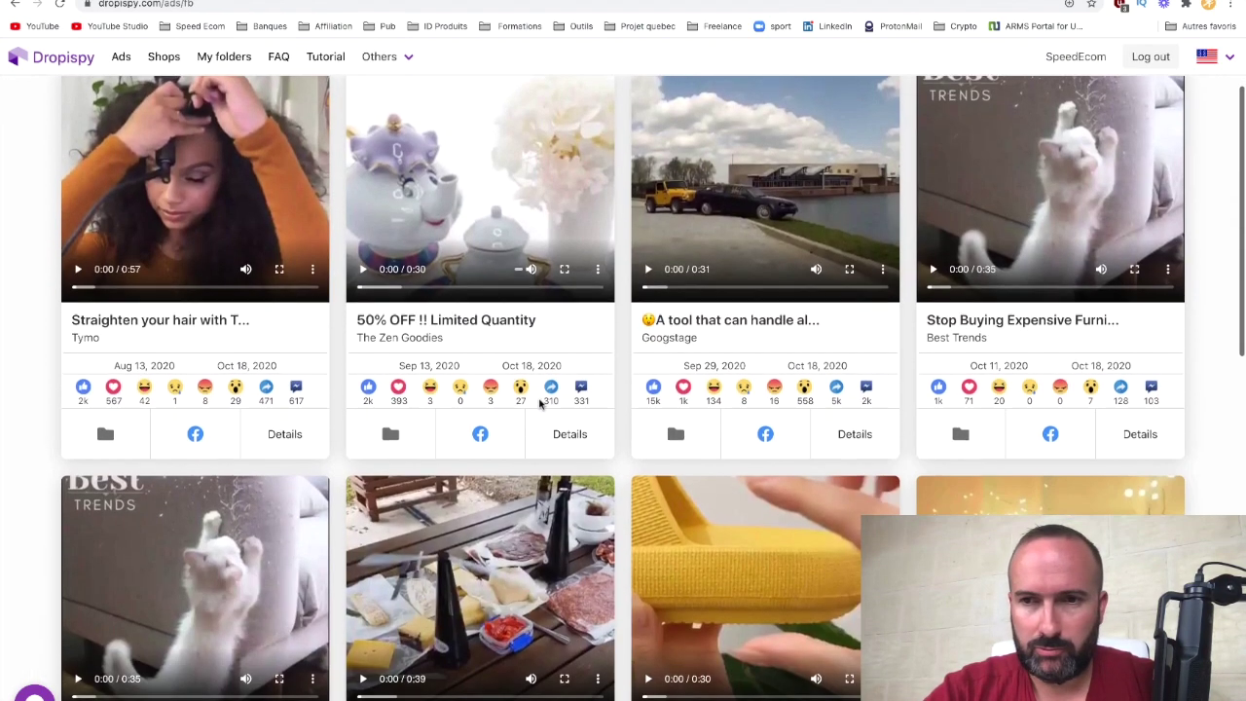
pyautogui.scroll(-4, 539, 405)
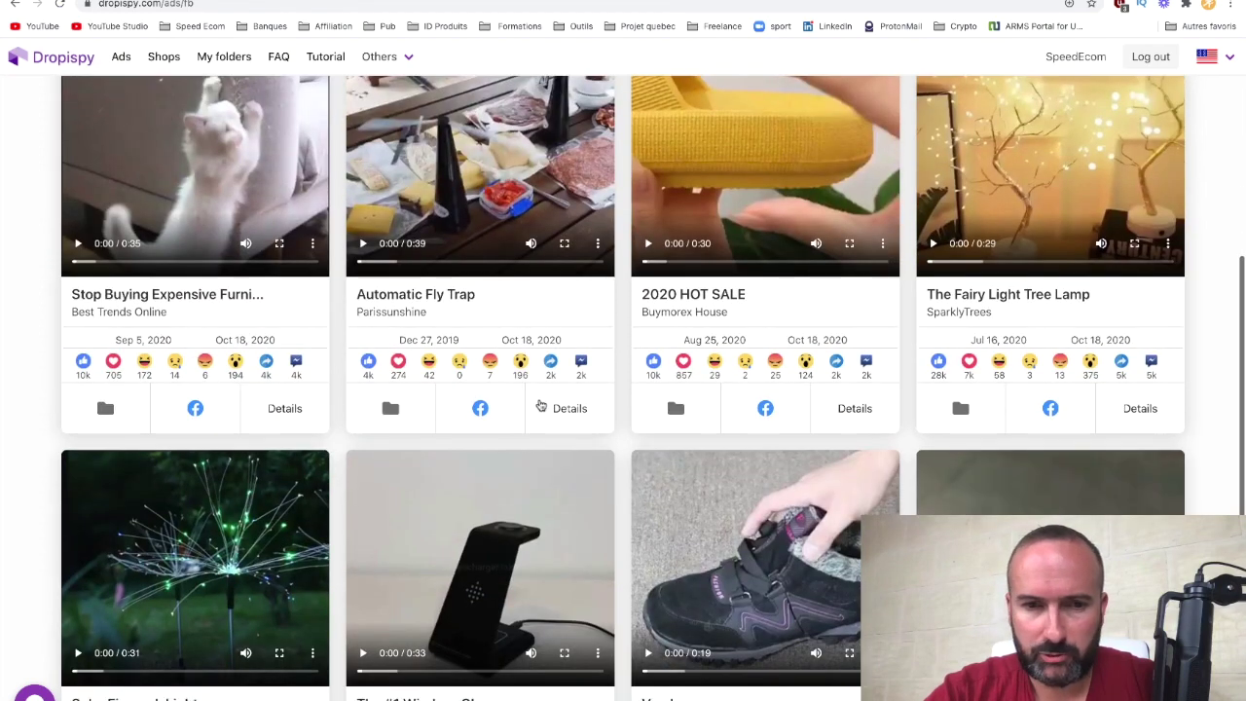
pyautogui.scroll(-2, 420, 467)
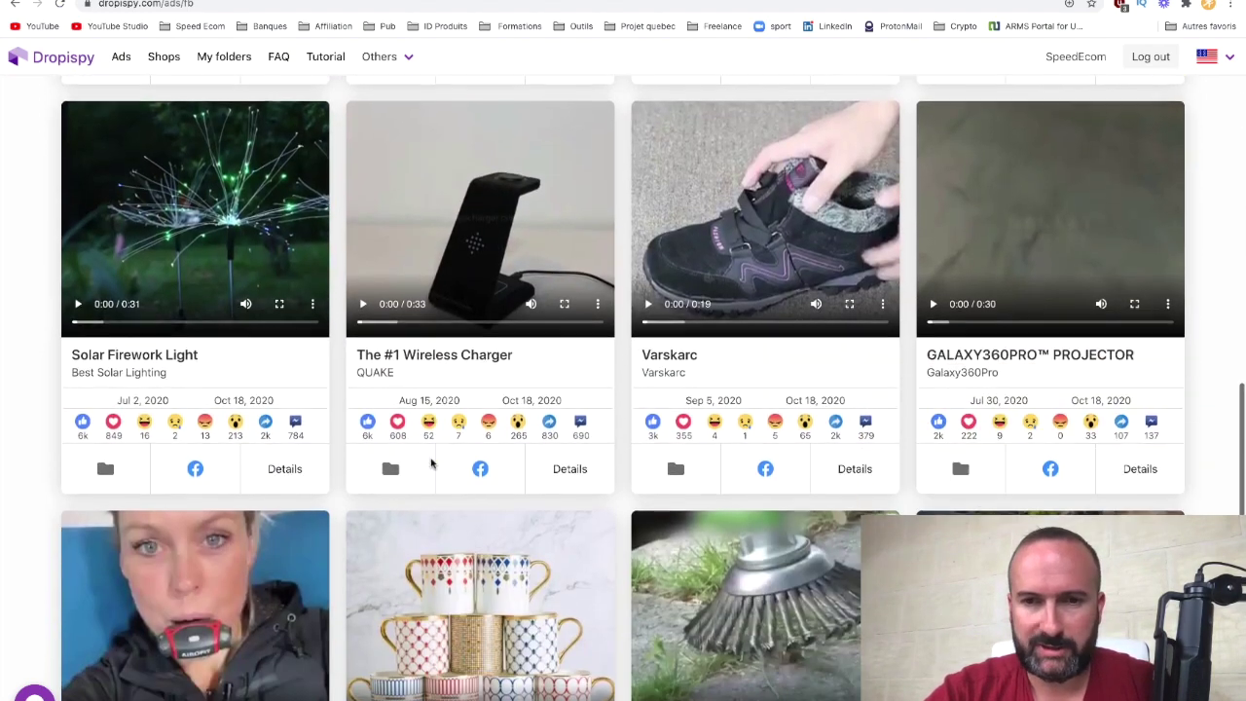
pyautogui.scroll(10, 361, 529)
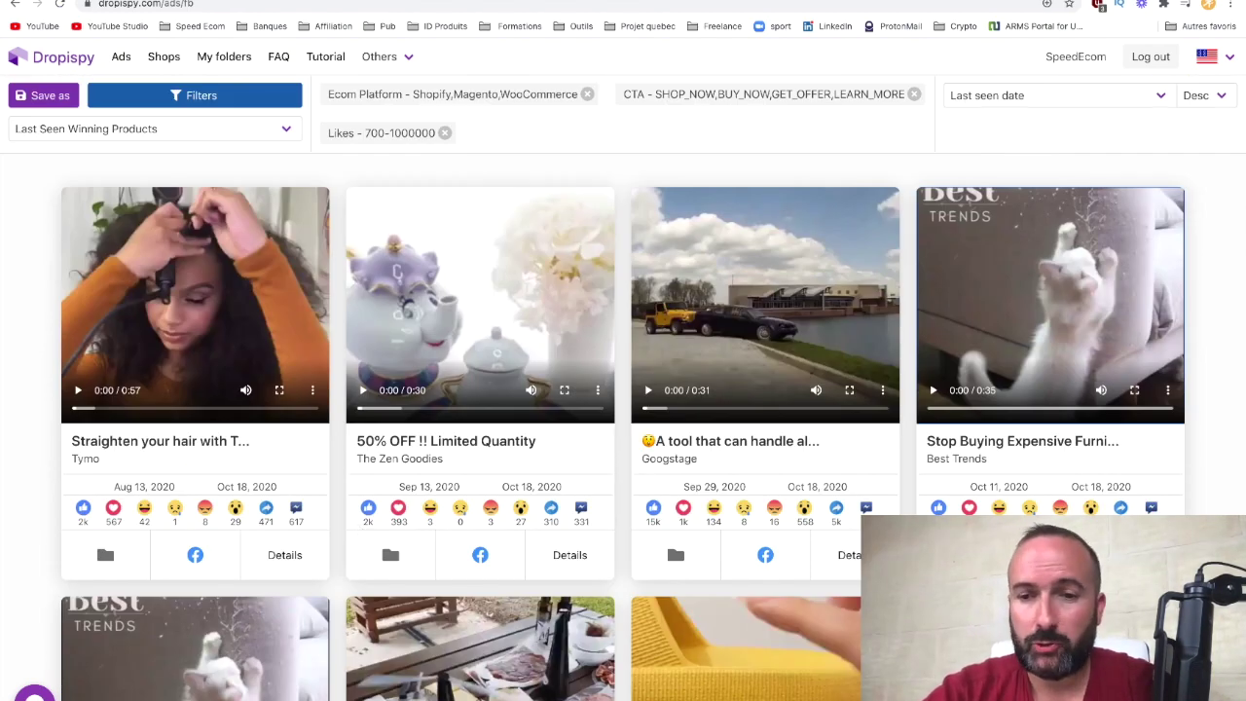
# Watch the Best Trends "Stop Buying Expensive Furniture" video ad created on Oct 11, 2020, then replay its opening briefly and pause it.
pyautogui.click(931, 389)
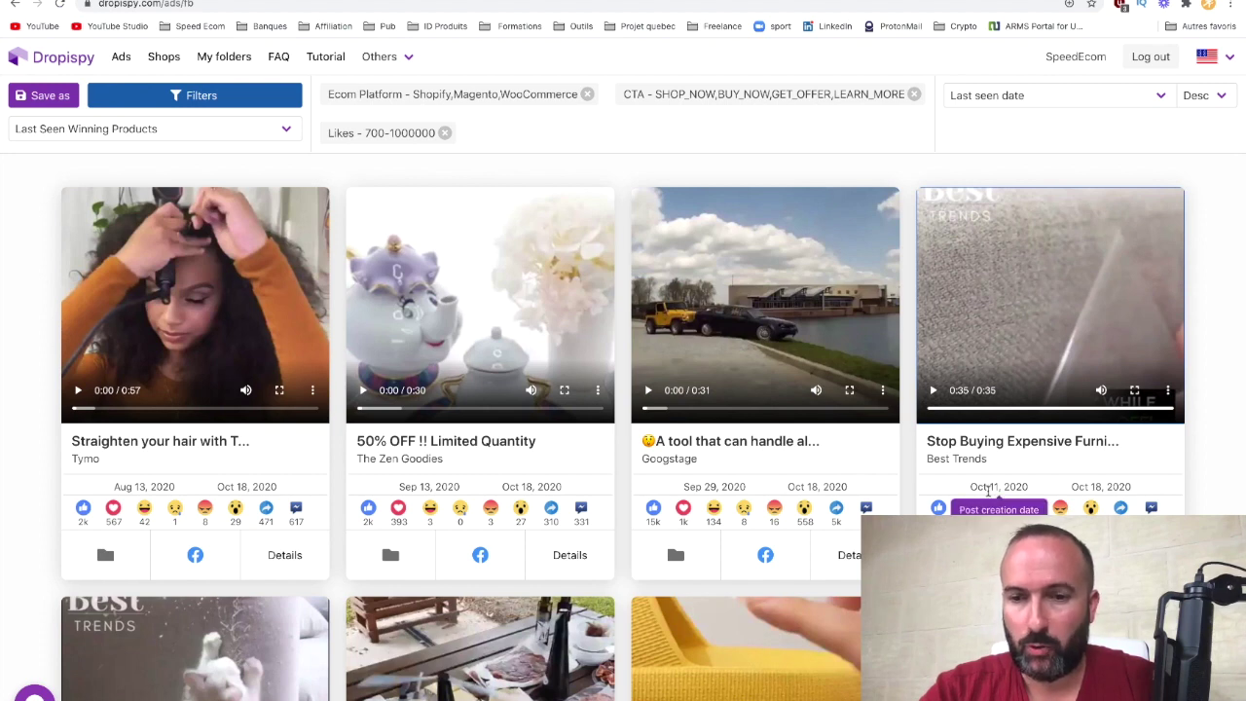
pyautogui.click(934, 390)
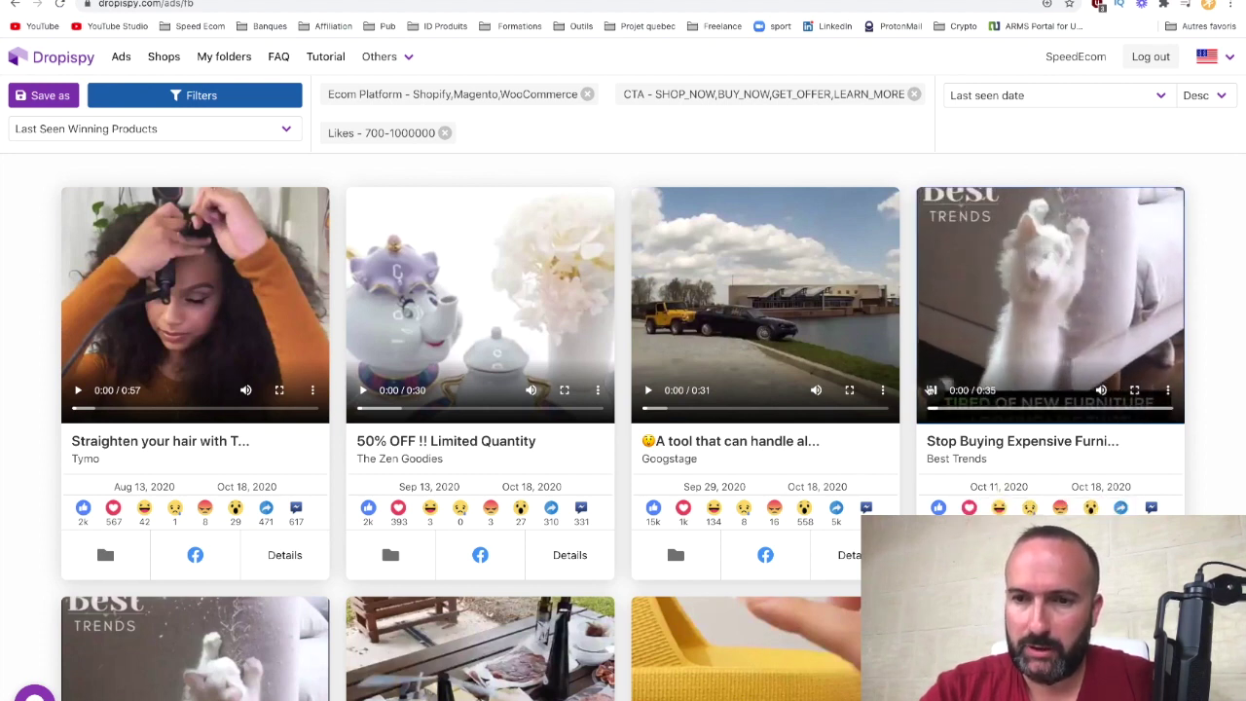
pyautogui.click(931, 389)
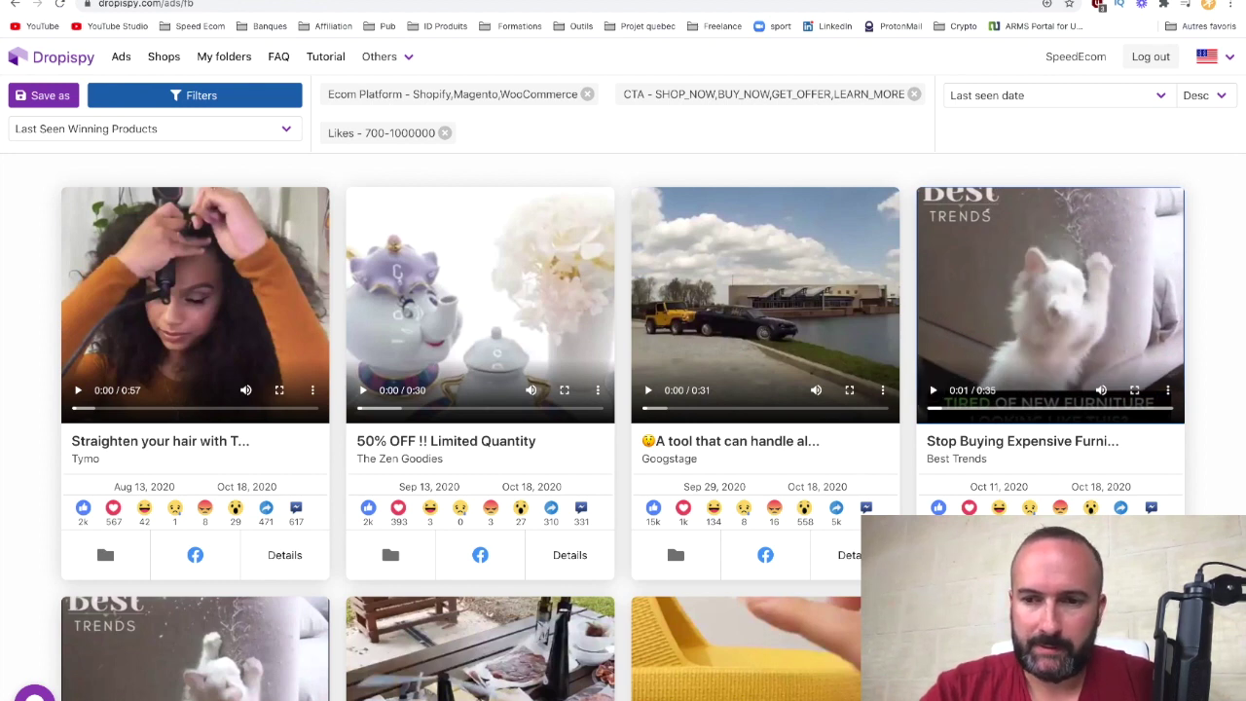
# Open the "Stop Buying Expensive Furniture" ad's details and review its reactions, audience chart, links and Shopify product details.
pyautogui.click(1134, 555)
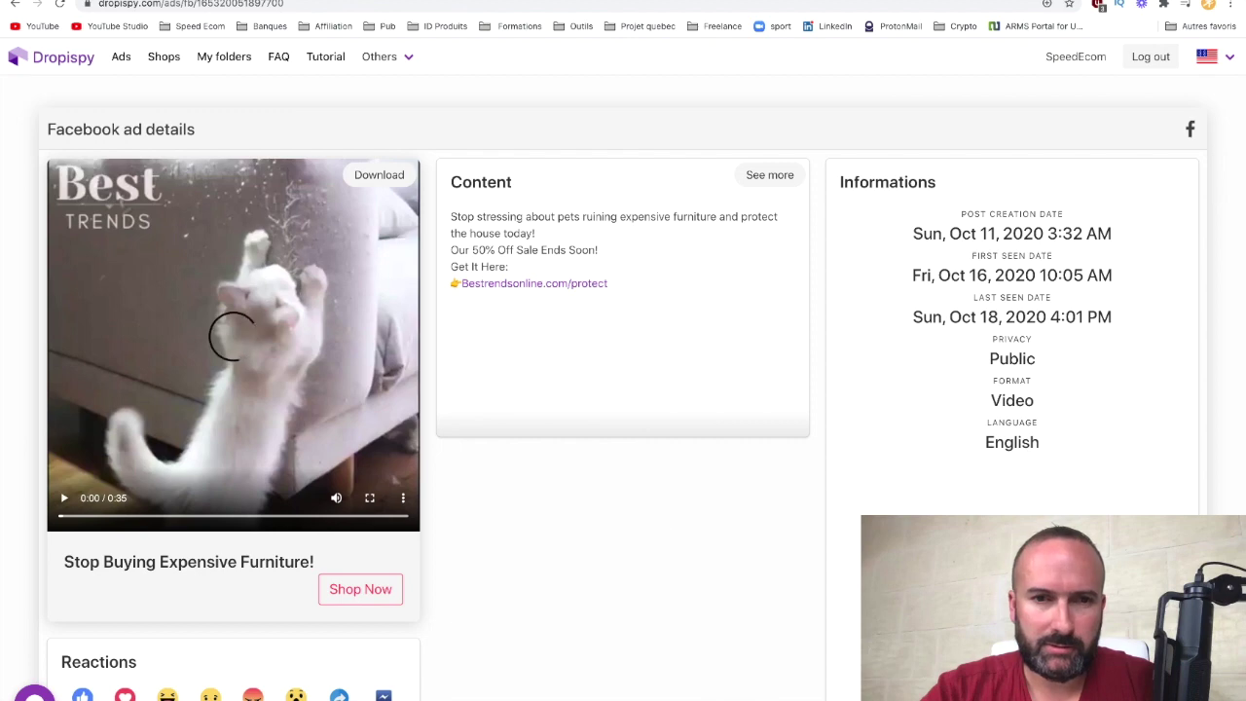
pyautogui.scroll(-3, 670, 562)
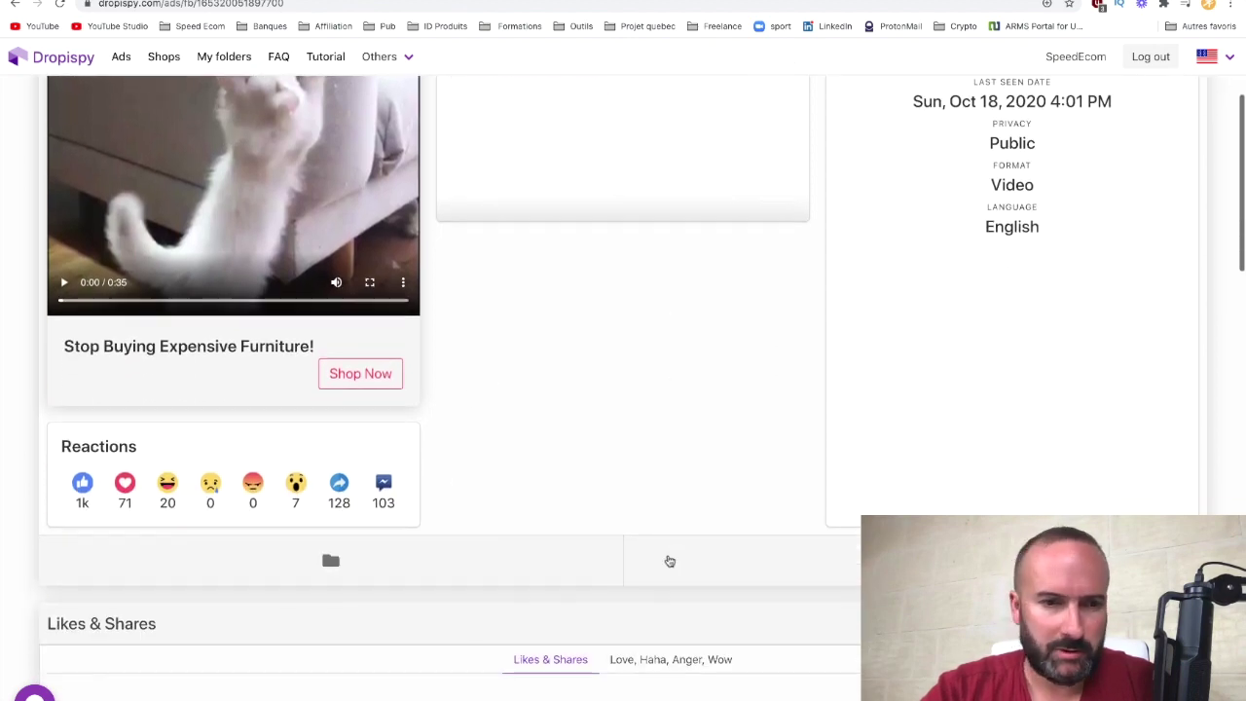
pyautogui.scroll(-10, 670, 562)
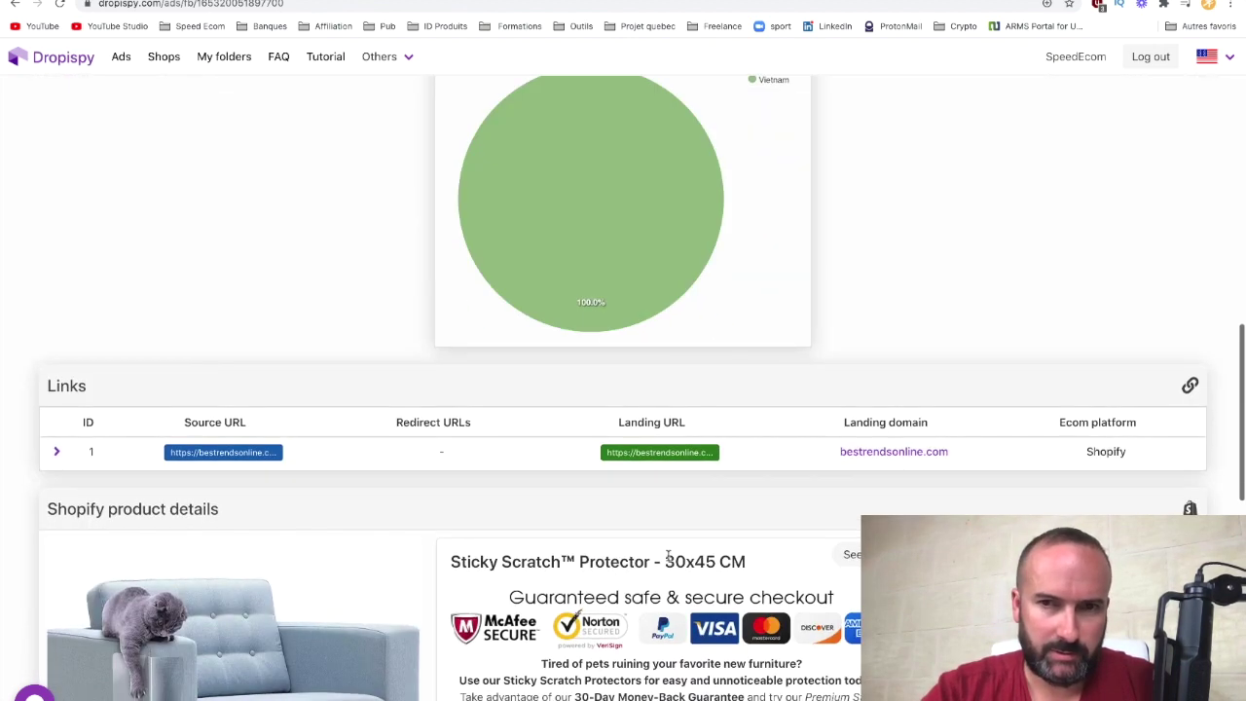
# Review the ad's countries chart, Shopify product details and Facebook Ads section, and return to the Last Seen Winning Products list.
pyautogui.scroll(2, 668, 556)
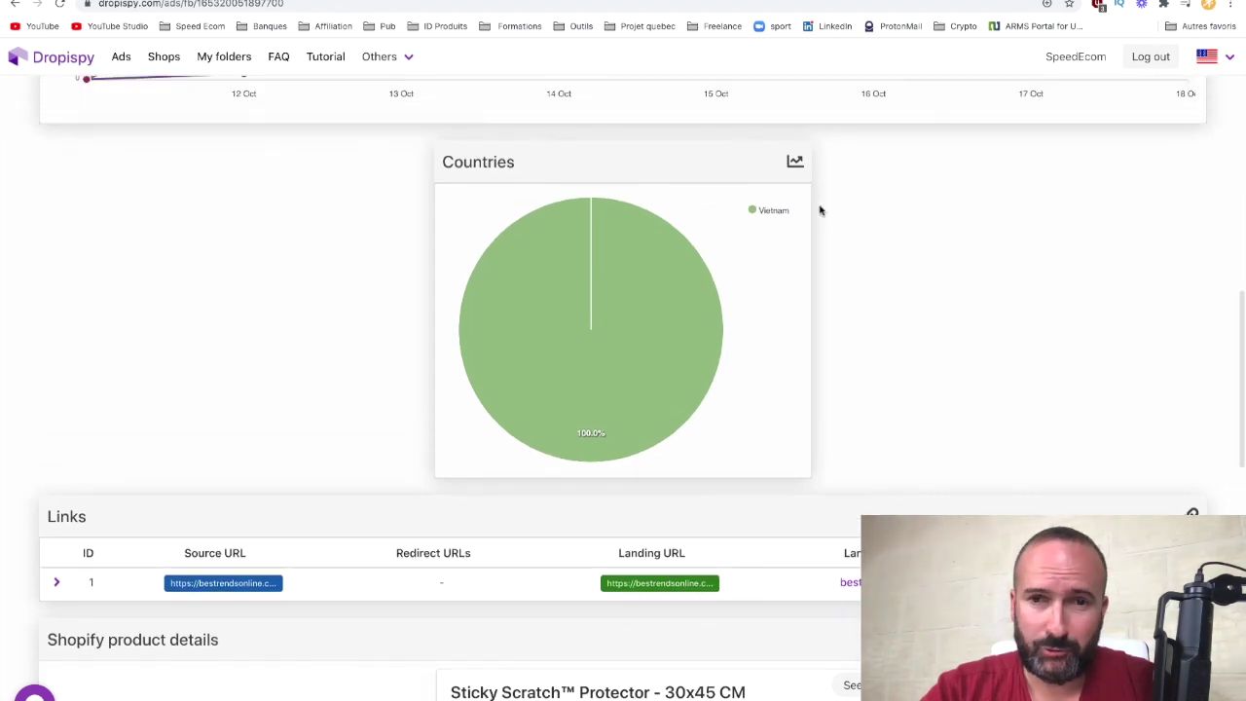
pyautogui.moveTo(627, 391)
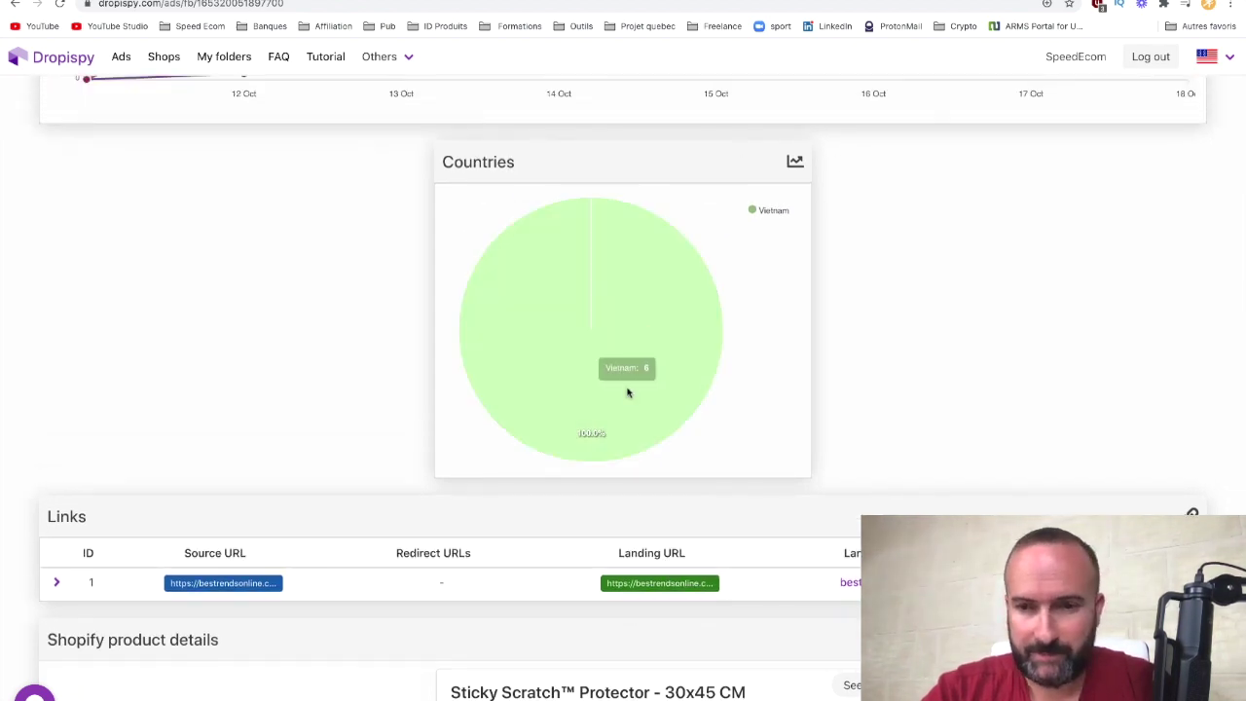
pyautogui.scroll(-4, 627, 393)
pyautogui.scroll(-4, 627, 393)
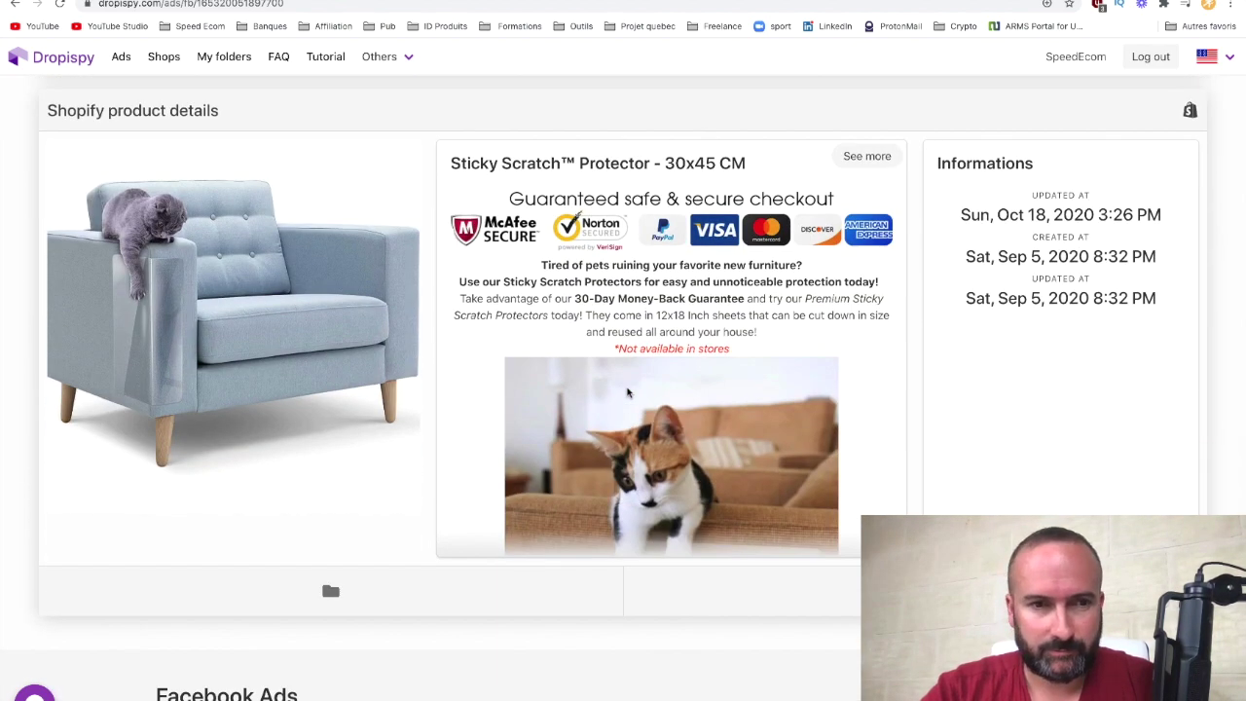
pyautogui.scroll(-2, 627, 393)
pyautogui.scroll(1, 627, 393)
pyautogui.scroll(-3, 628, 393)
pyautogui.scroll(-1, 627, 392)
pyautogui.scroll(15, 627, 393)
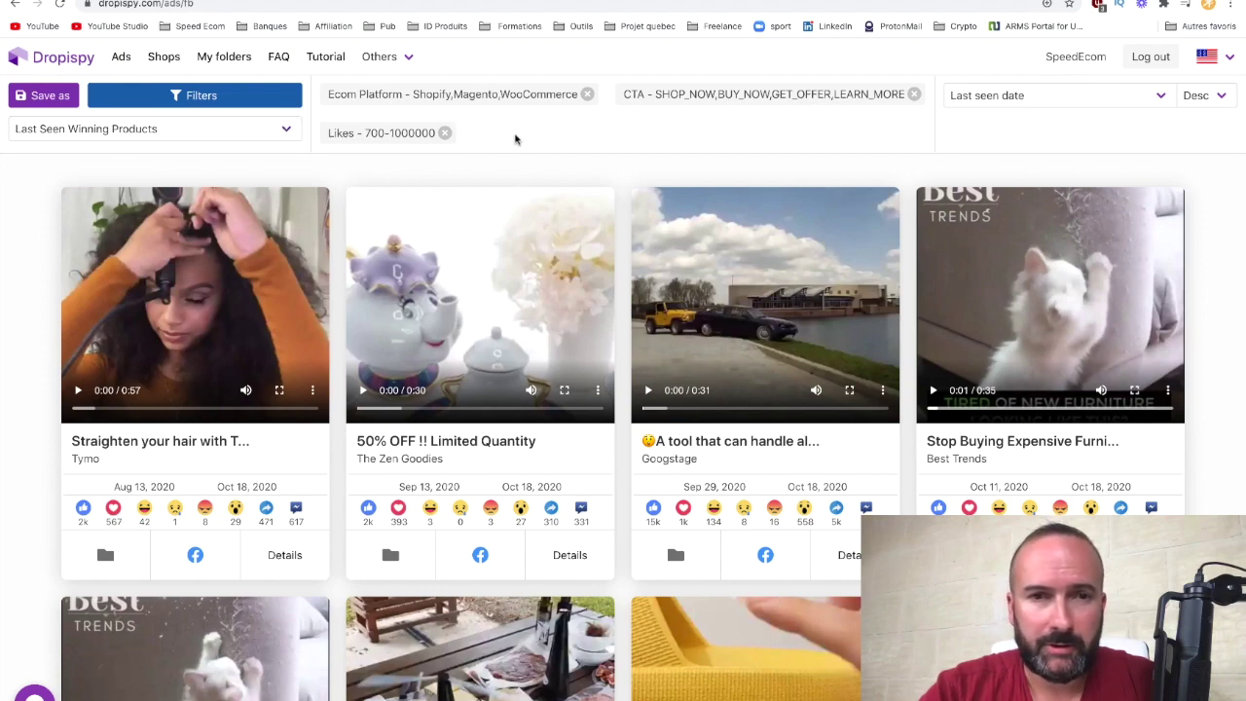
# Filter the winning product ads to the United States of America as target country and run the search.
pyautogui.click(248, 96)
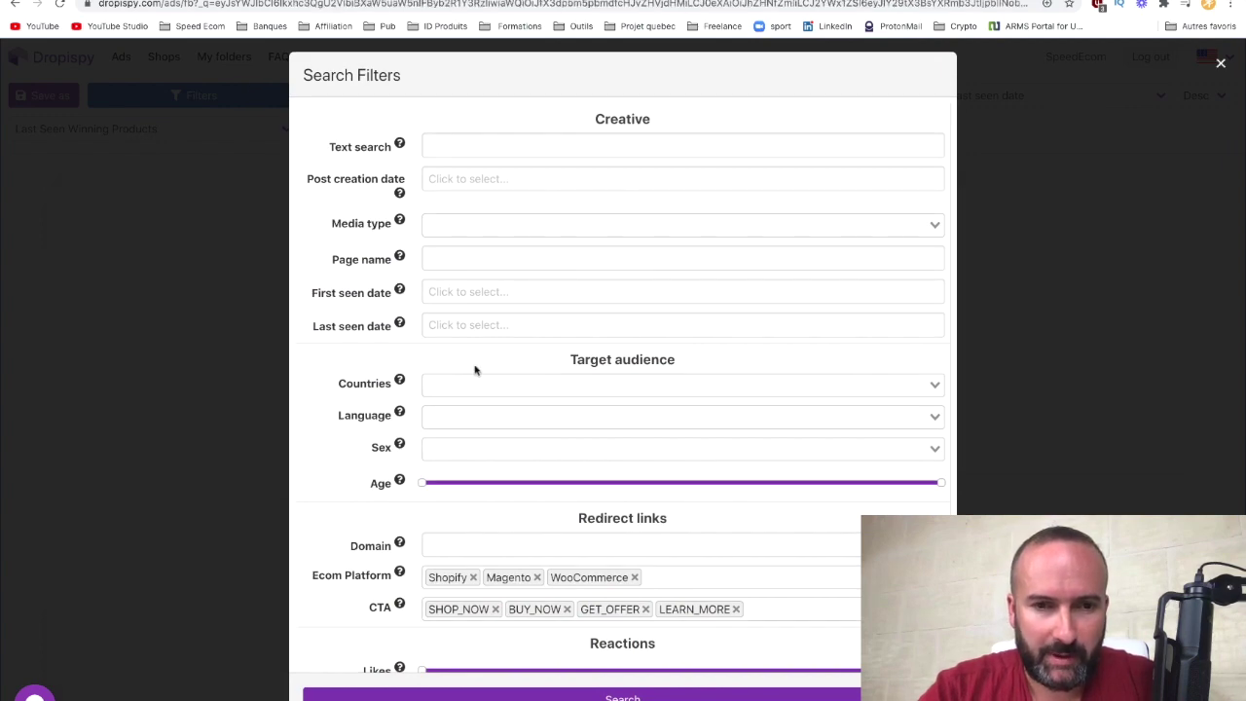
pyautogui.click(469, 380)
pyautogui.click(473, 410)
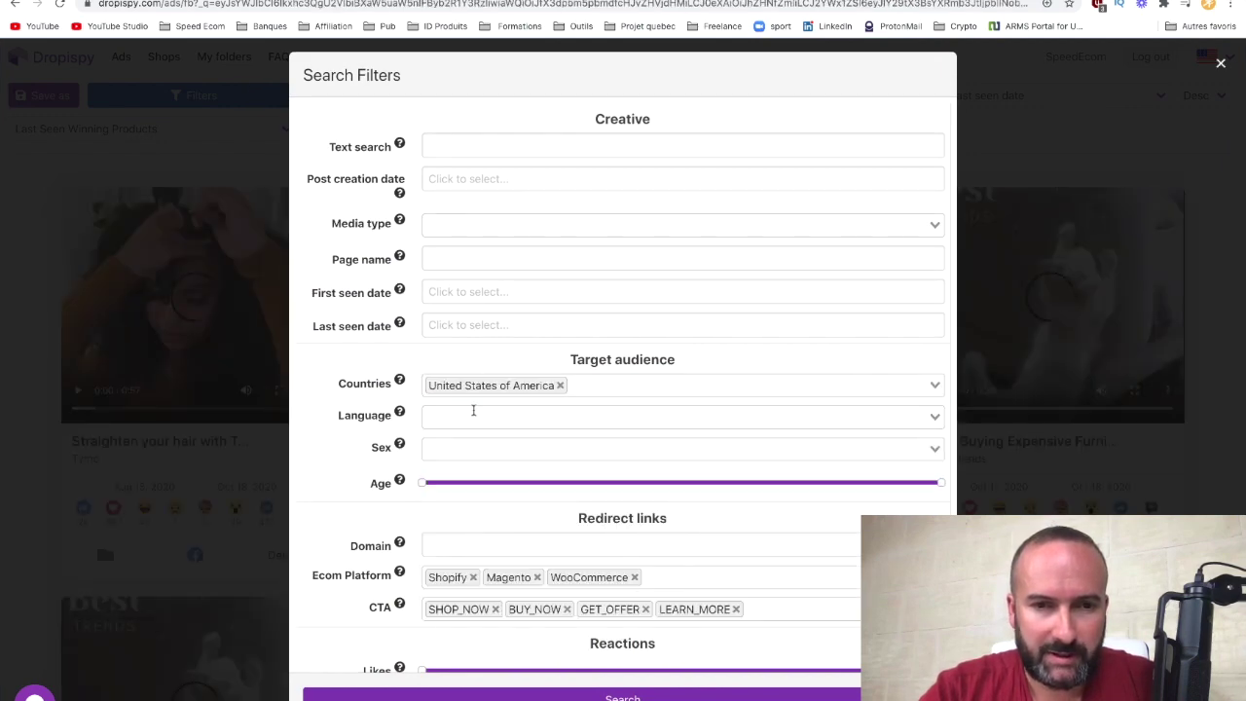
pyautogui.click(622, 698)
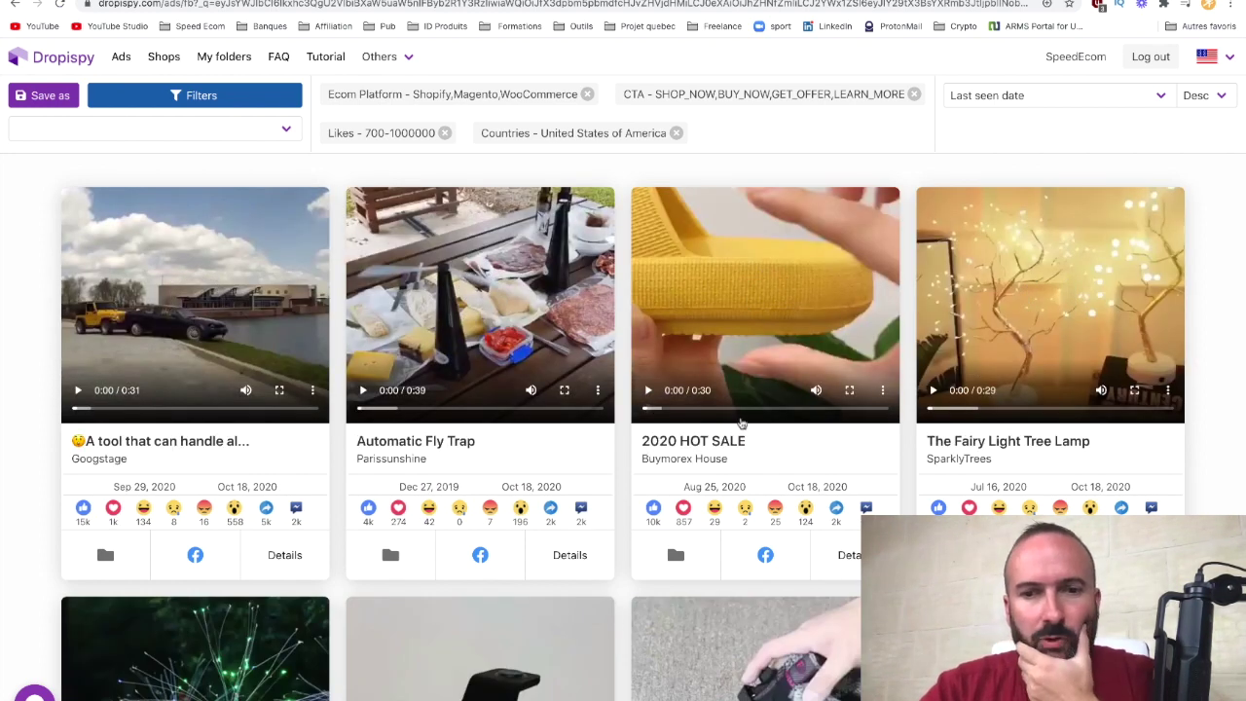
# Browse the US ads and watch the opening seconds of the Best Solar Lighting "Solar Firework Light" video before pausing it.
pyautogui.scroll(-3, 742, 424)
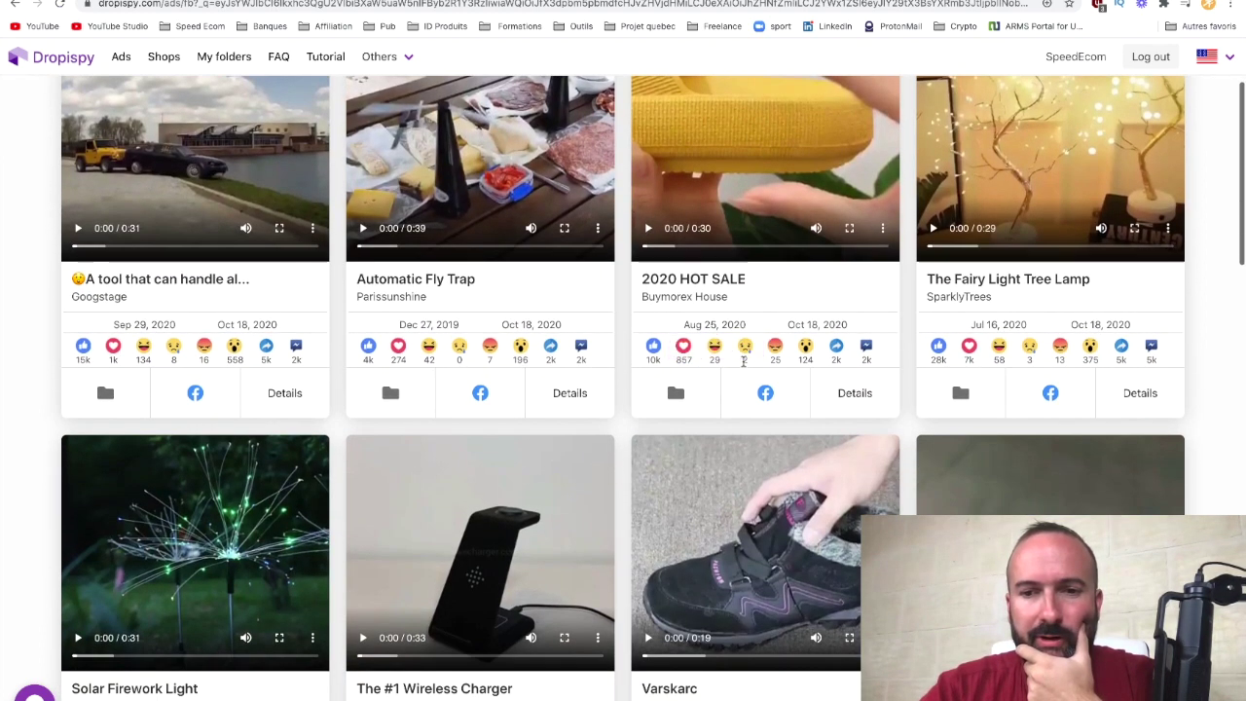
pyautogui.scroll(-3, 743, 360)
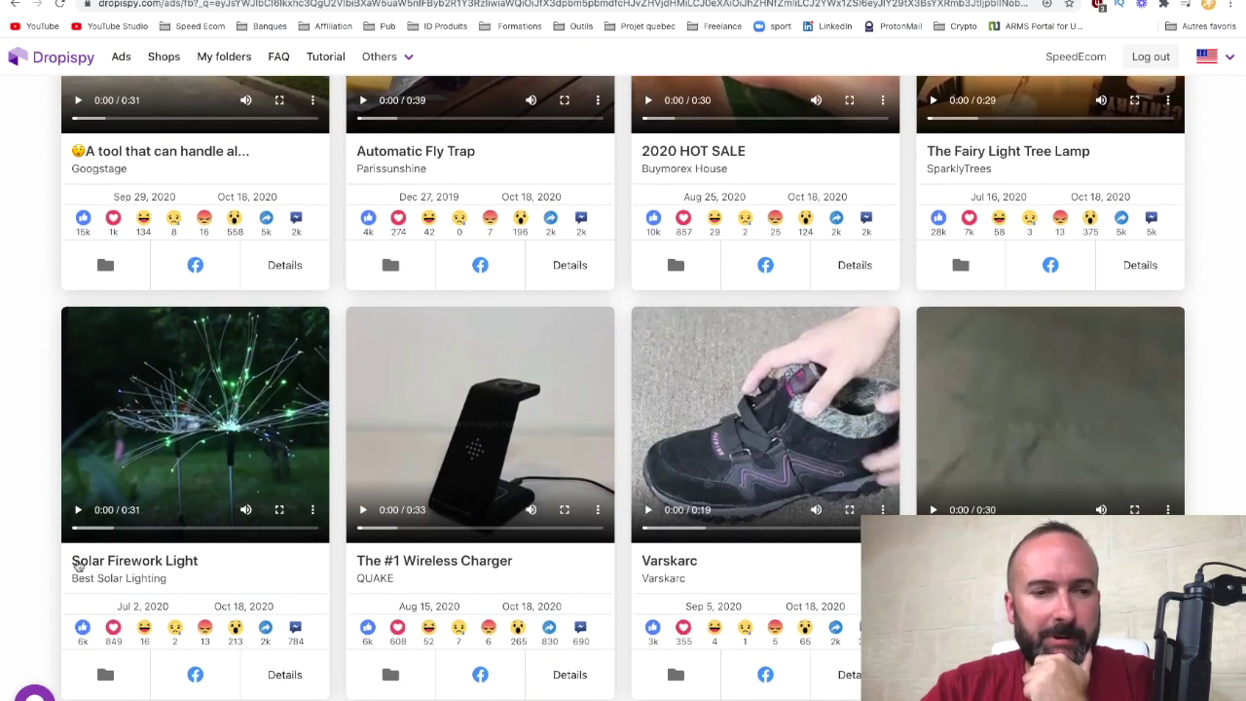
pyautogui.click(79, 510)
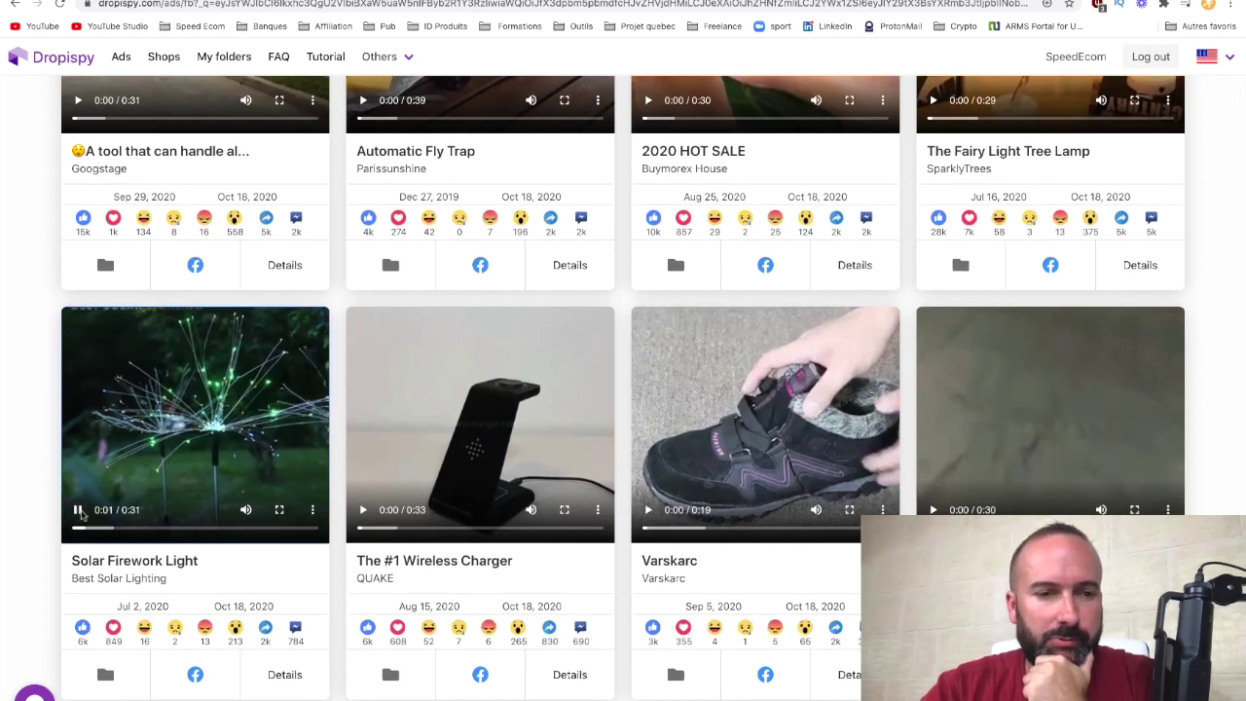
pyautogui.moveTo(244, 509)
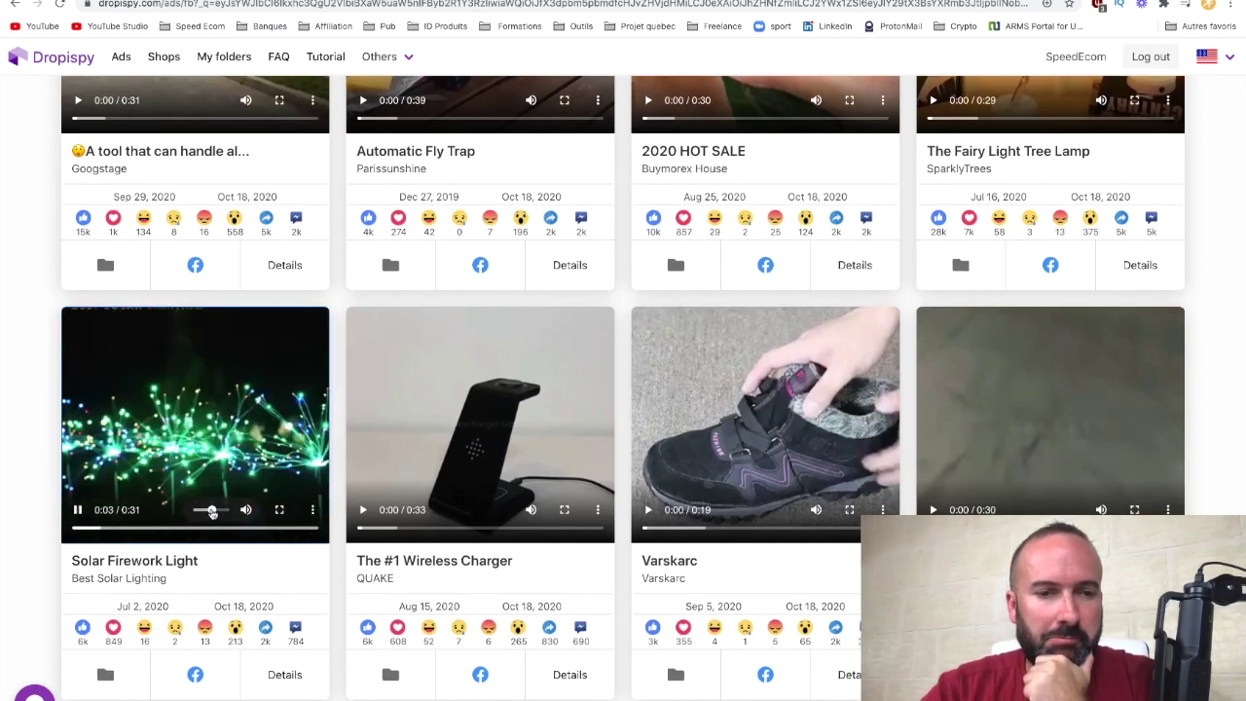
pyautogui.click(76, 510)
# Look through the remaining US-targeted ads and return to the beginning of the list.
pyautogui.scroll(-4, 518, 579)
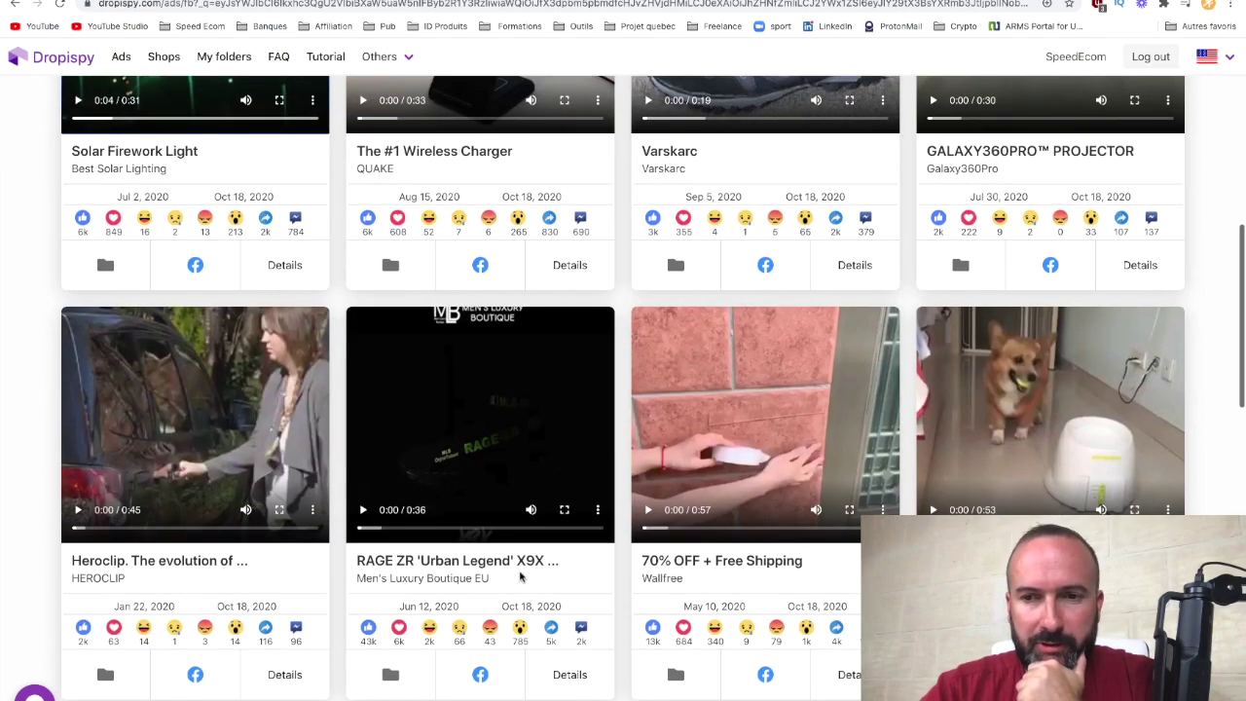
pyautogui.scroll(-8, 520, 578)
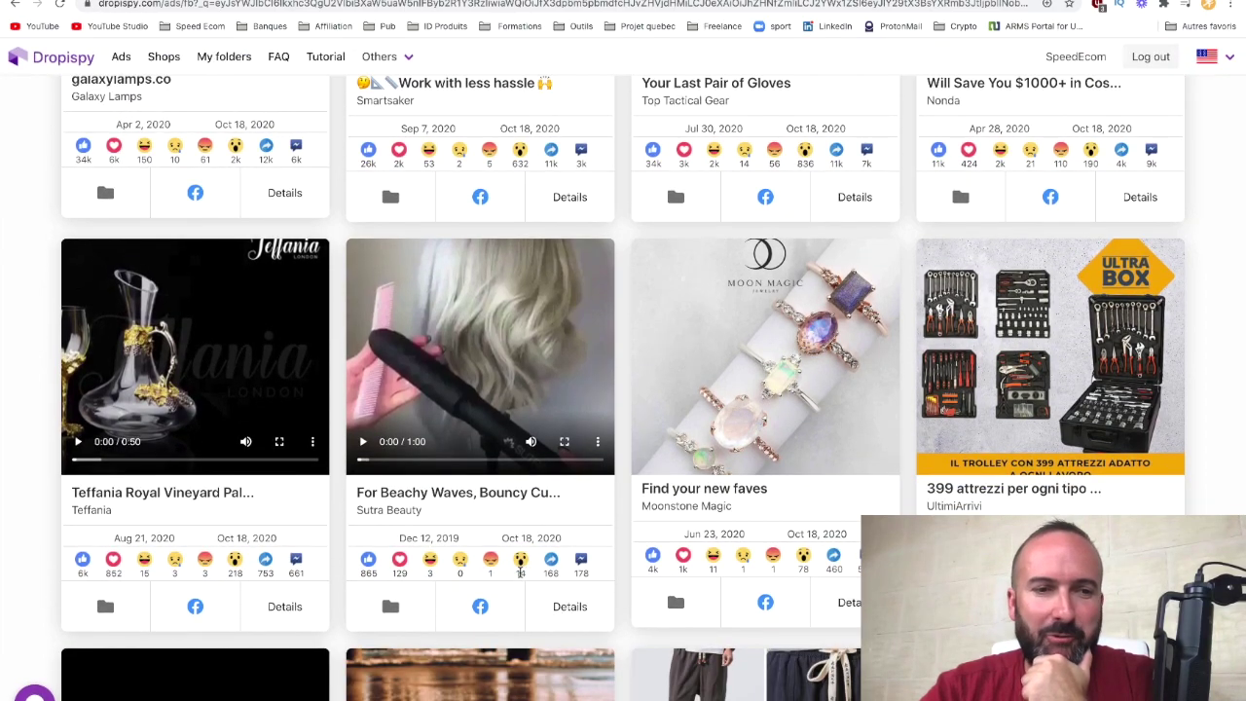
pyautogui.scroll(15, 521, 575)
pyautogui.scroll(4, 521, 579)
pyautogui.scroll(-4, 521, 579)
pyautogui.scroll(4, 521, 578)
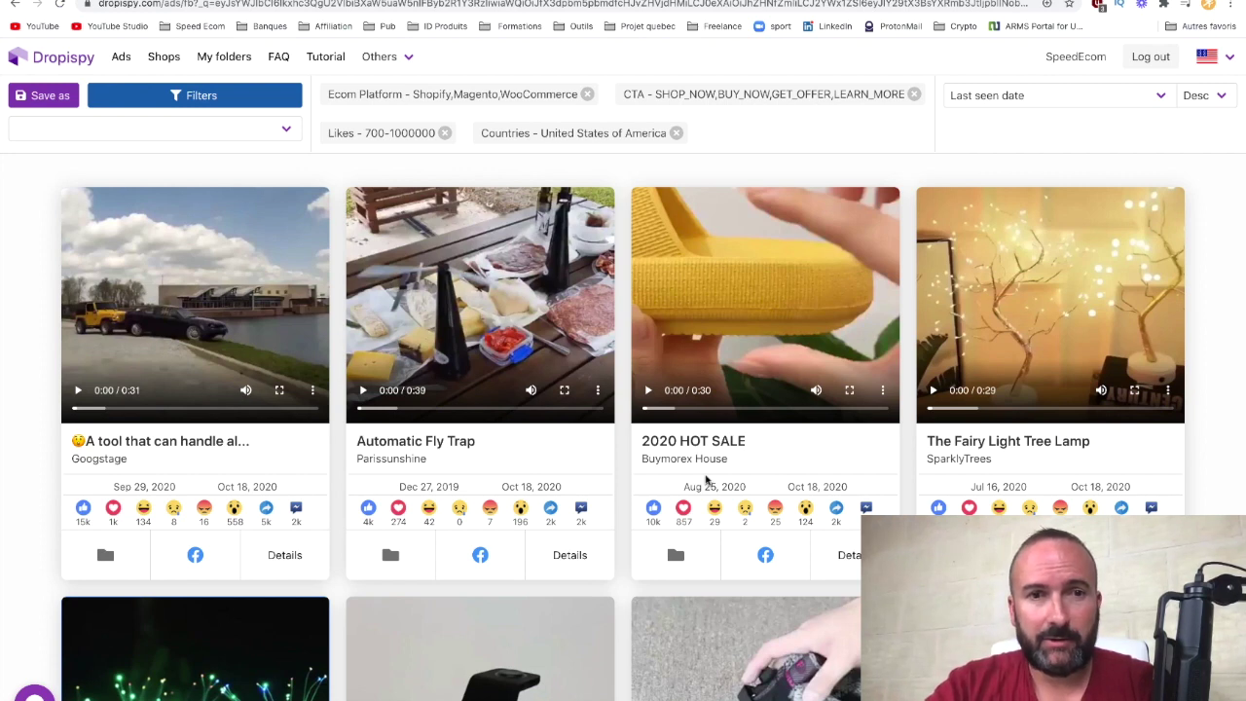
# Open the Dropispy tutorial blog, skim its article on finding winning dropshipping products, and close it.
pyautogui.click(328, 55)
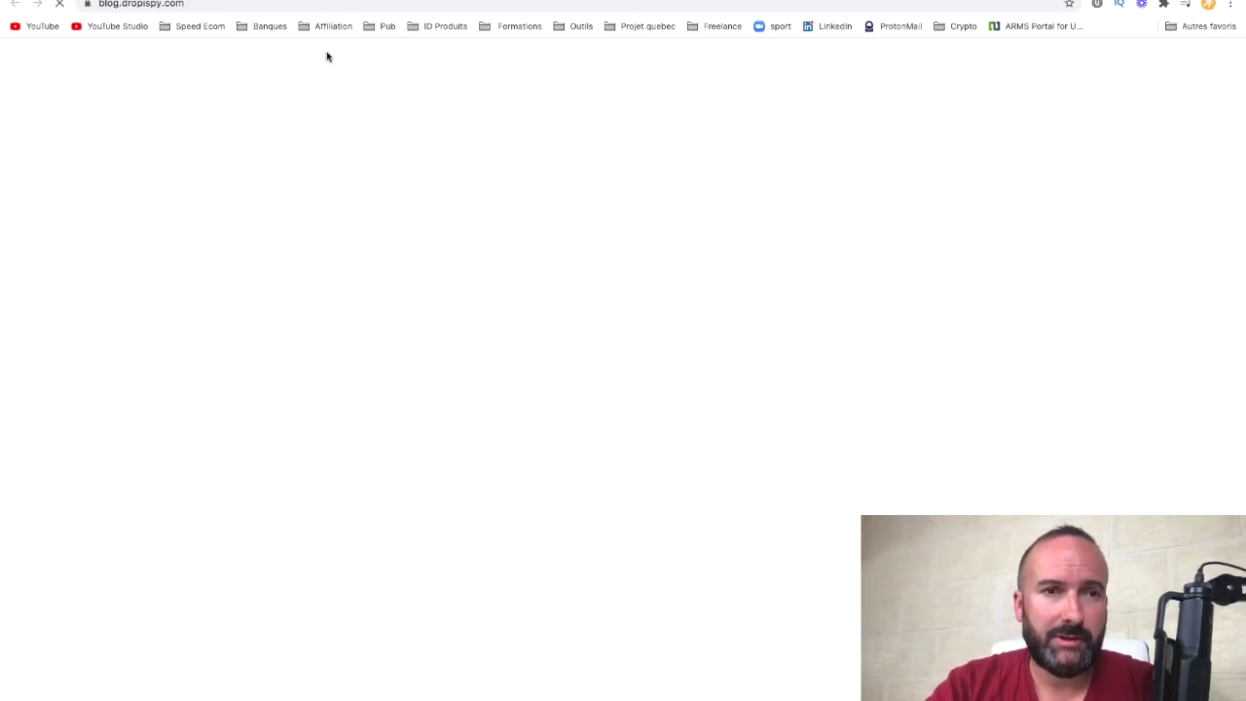
pyautogui.scroll(-3, 292, 396)
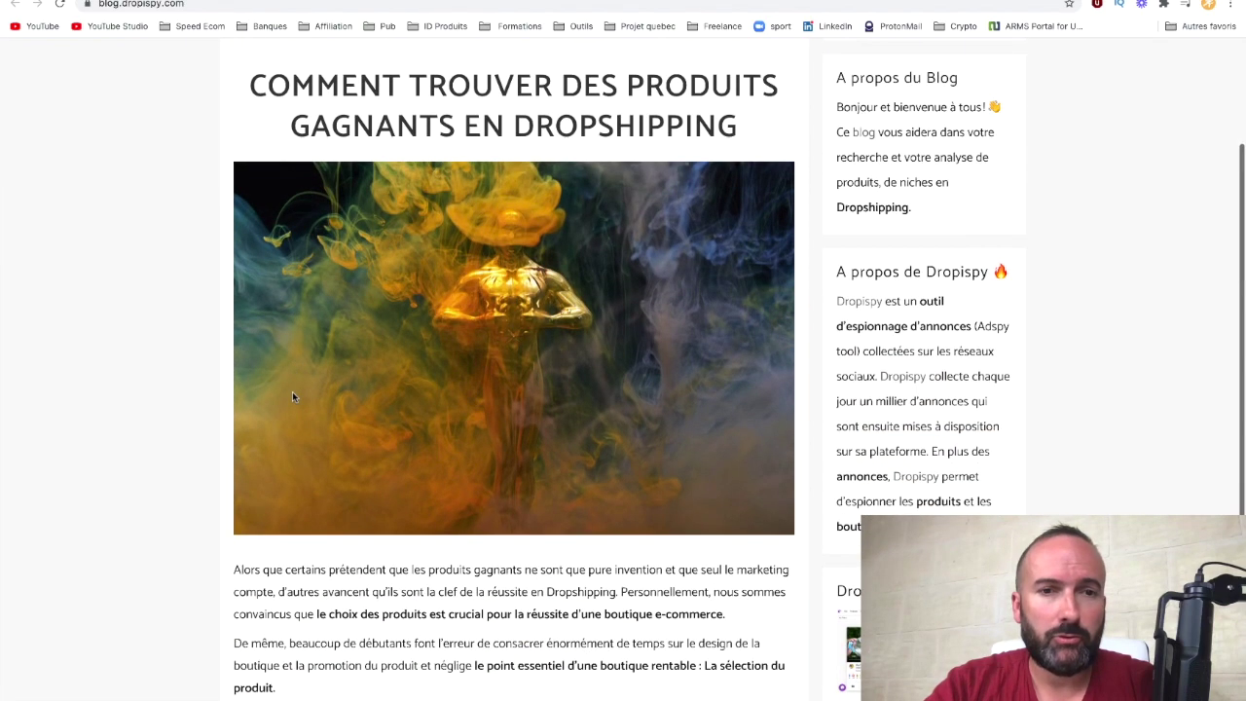
pyautogui.scroll(-5, 252, 443)
pyautogui.scroll(-1, 252, 443)
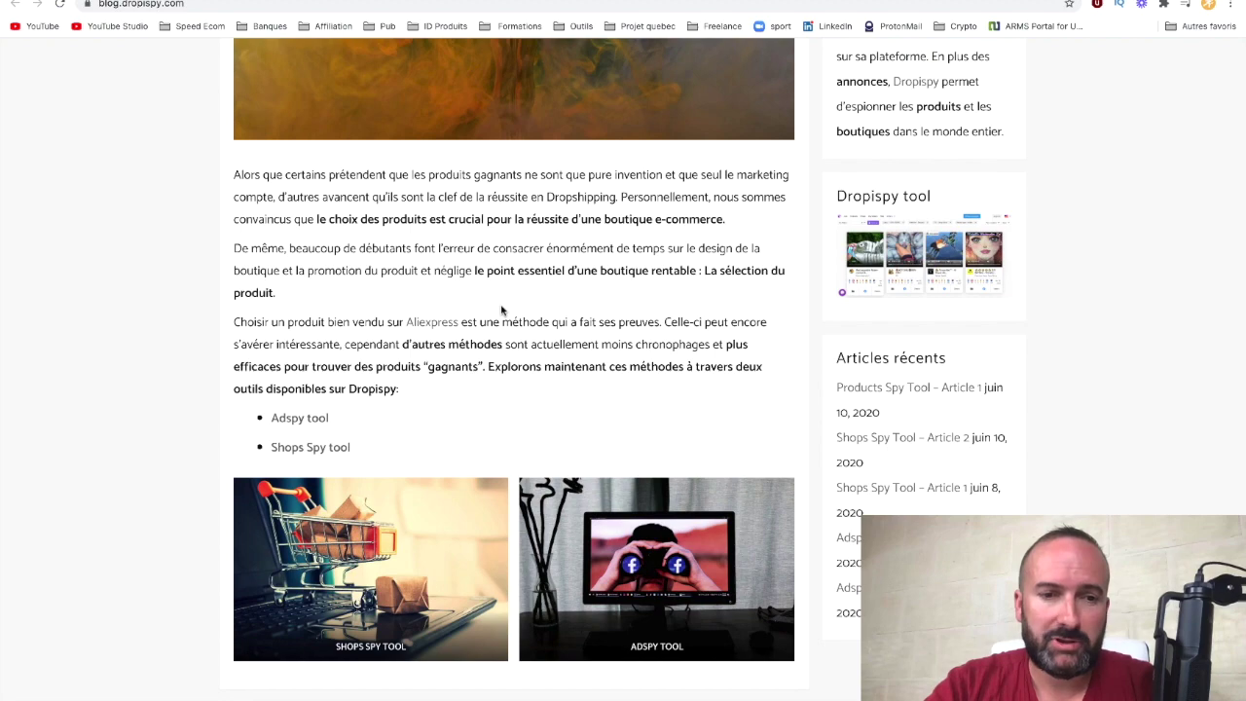
pyautogui.scroll(10, 502, 310)
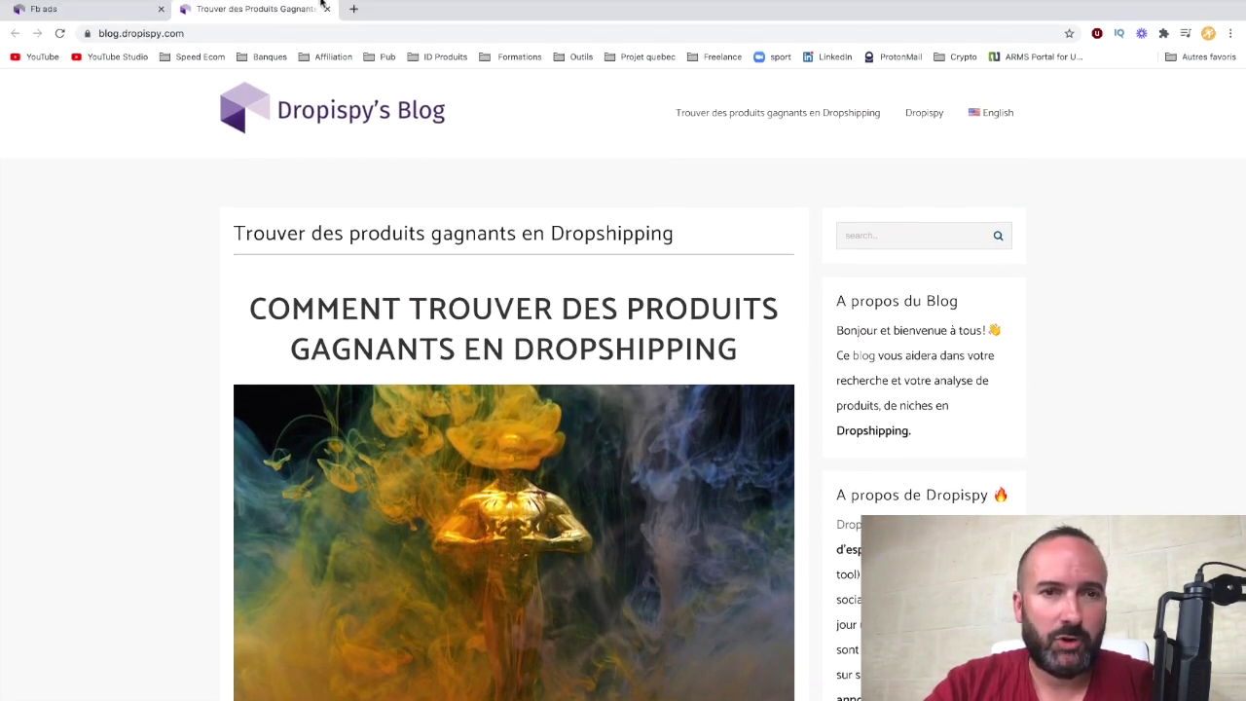
pyautogui.click(328, 9)
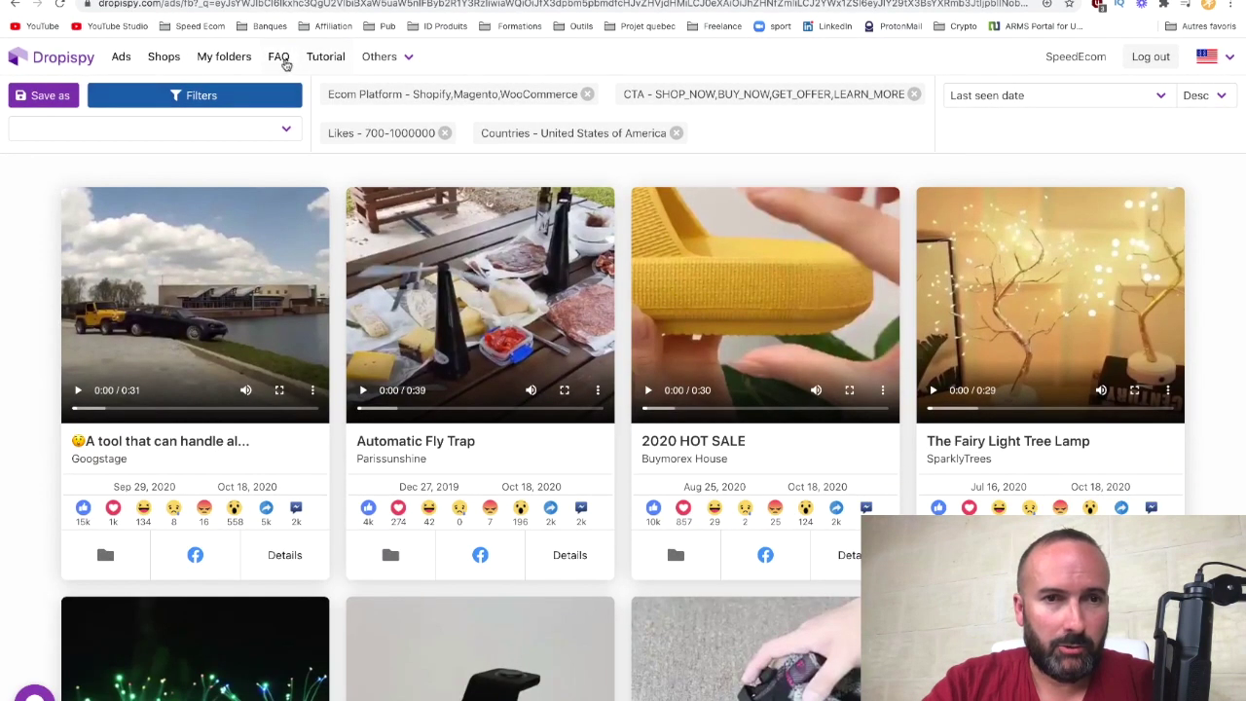
# Look at the saved folders page, and apply the Best Dropshipping Shops preset to the Shops list.
pyautogui.click(229, 57)
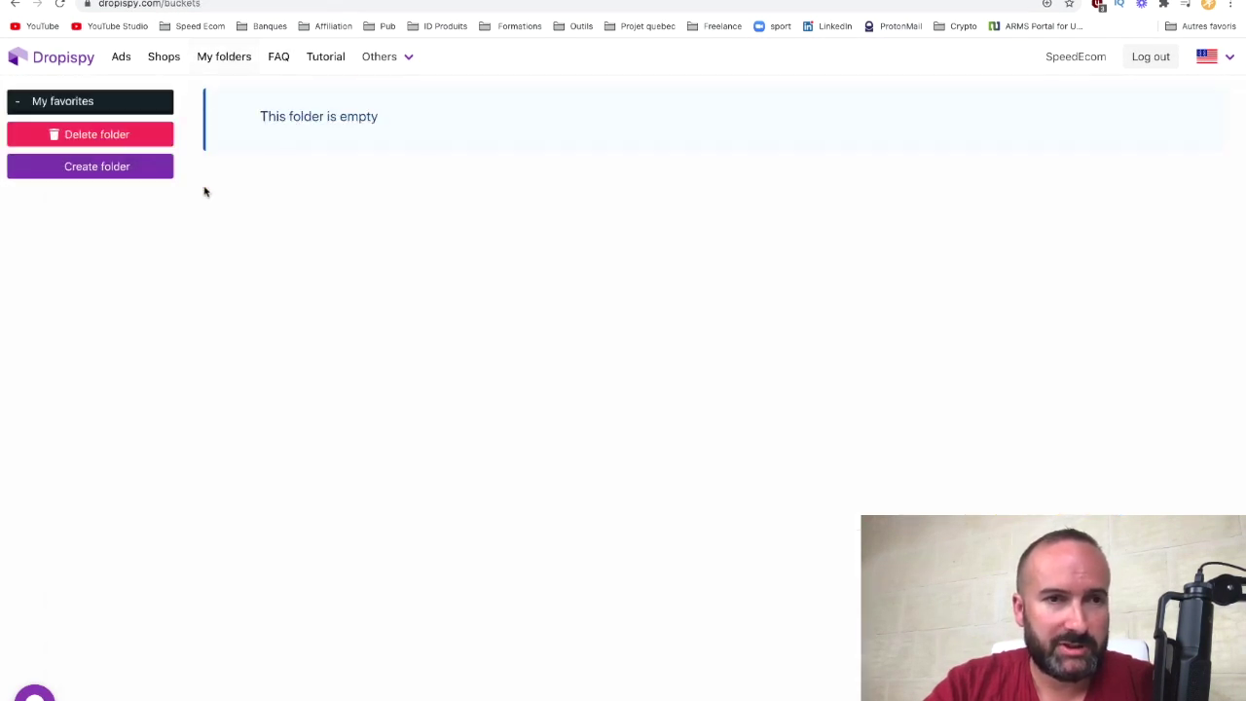
pyautogui.click(171, 61)
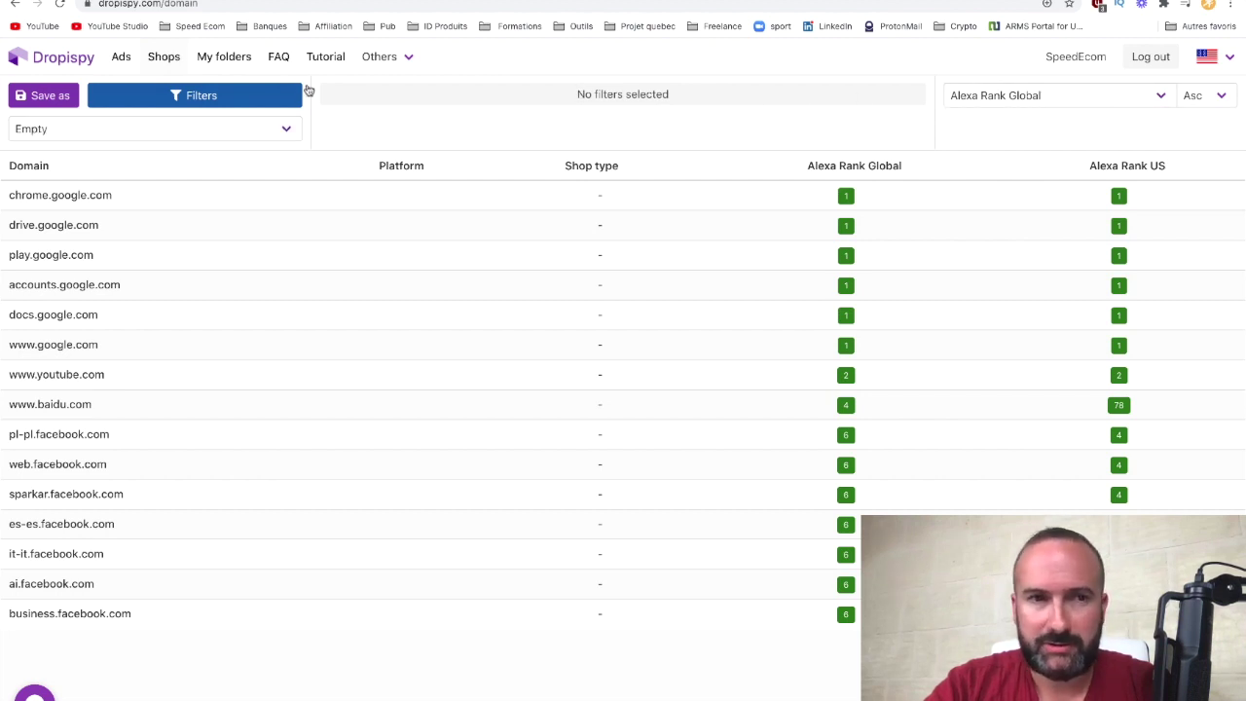
pyautogui.click(195, 127)
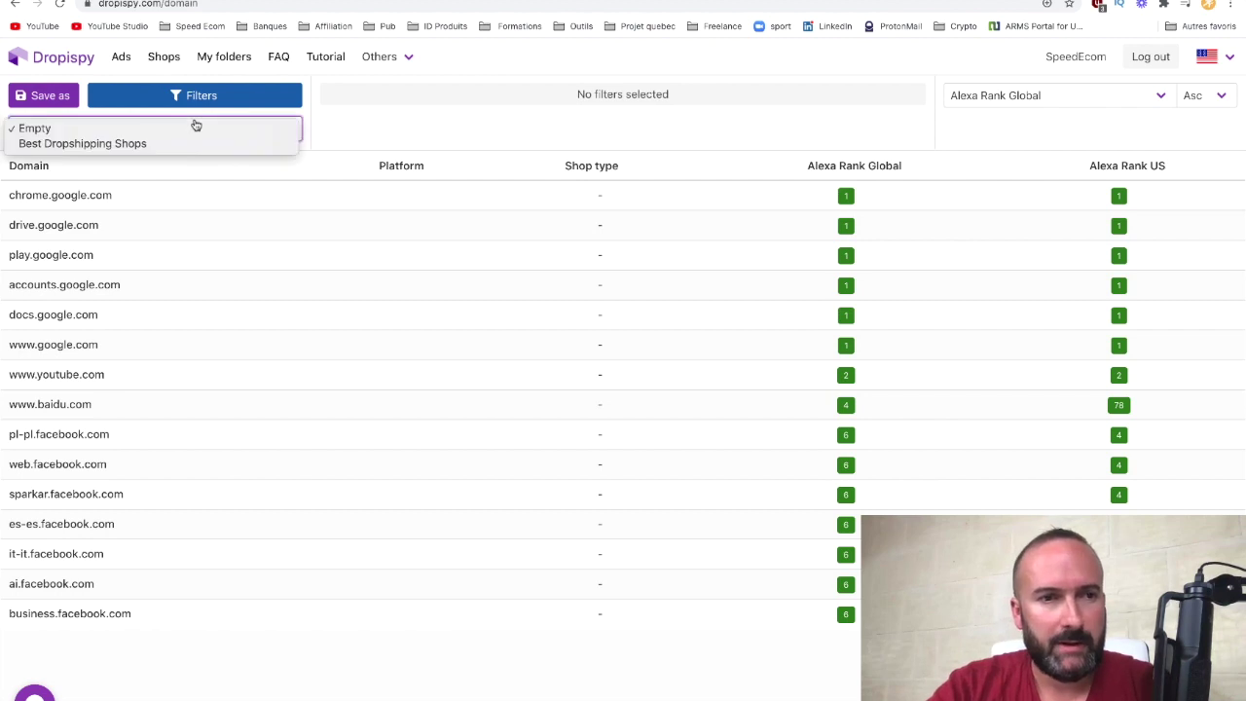
pyautogui.click(125, 143)
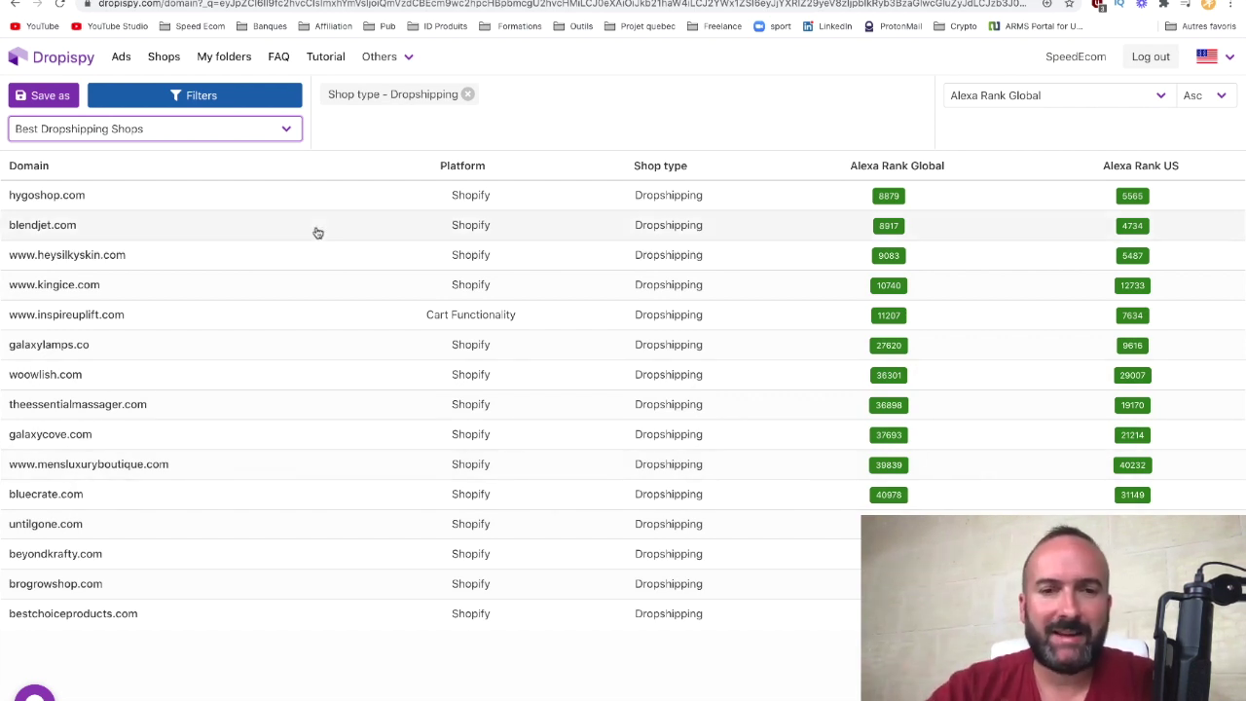
# Open blendjet.com's shop details and examine its website info, Shopify theme, engagement, Alexa rank history, visitor countries and web pages.
pyautogui.click(56, 227)
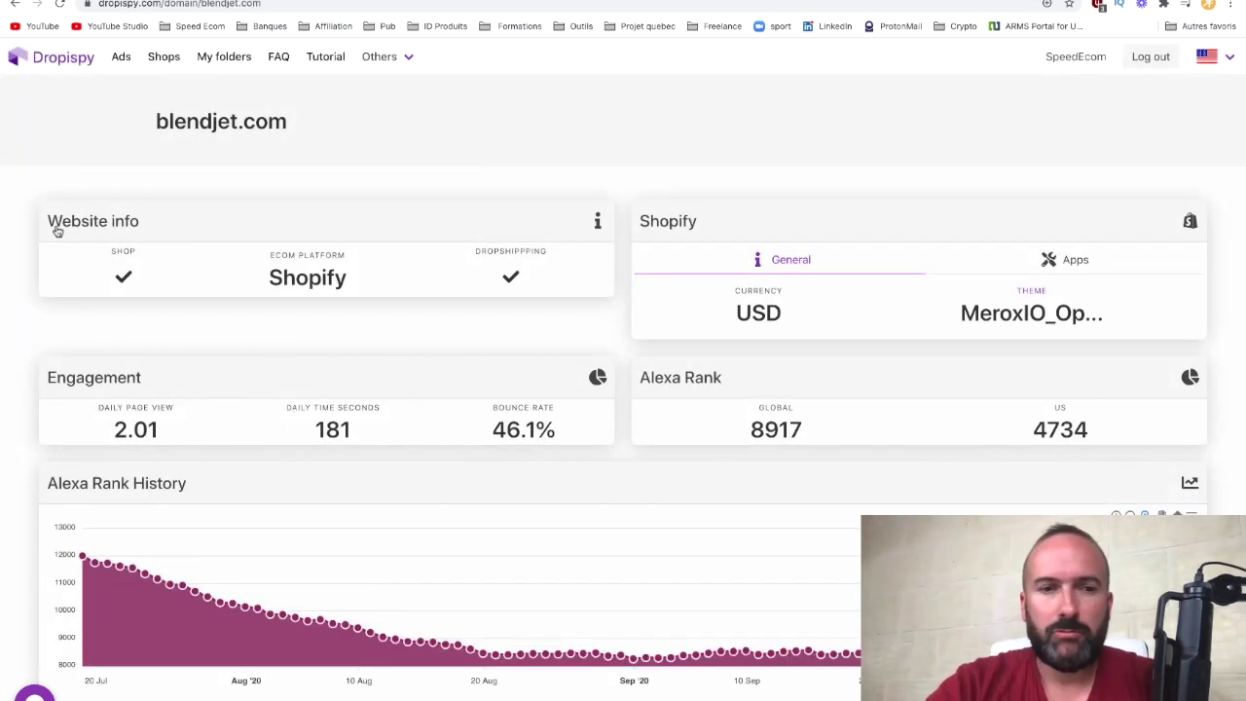
pyautogui.scroll(-1, 313, 402)
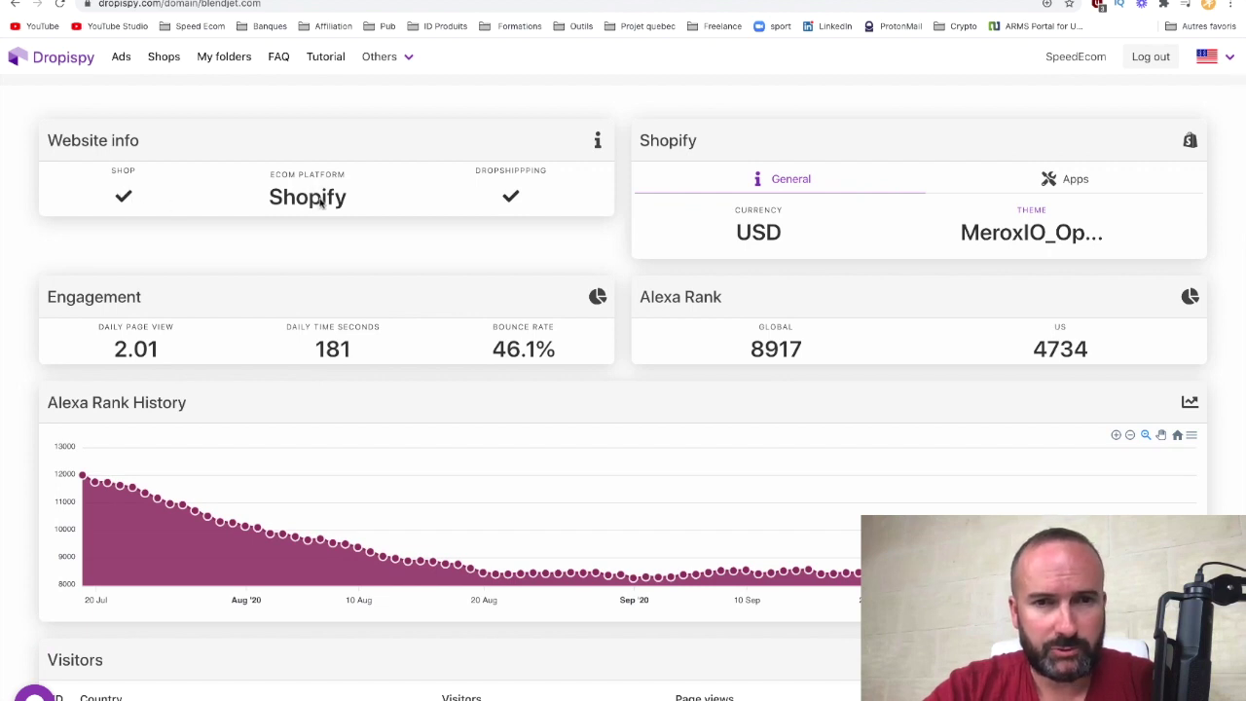
pyautogui.scroll(-1, 516, 283)
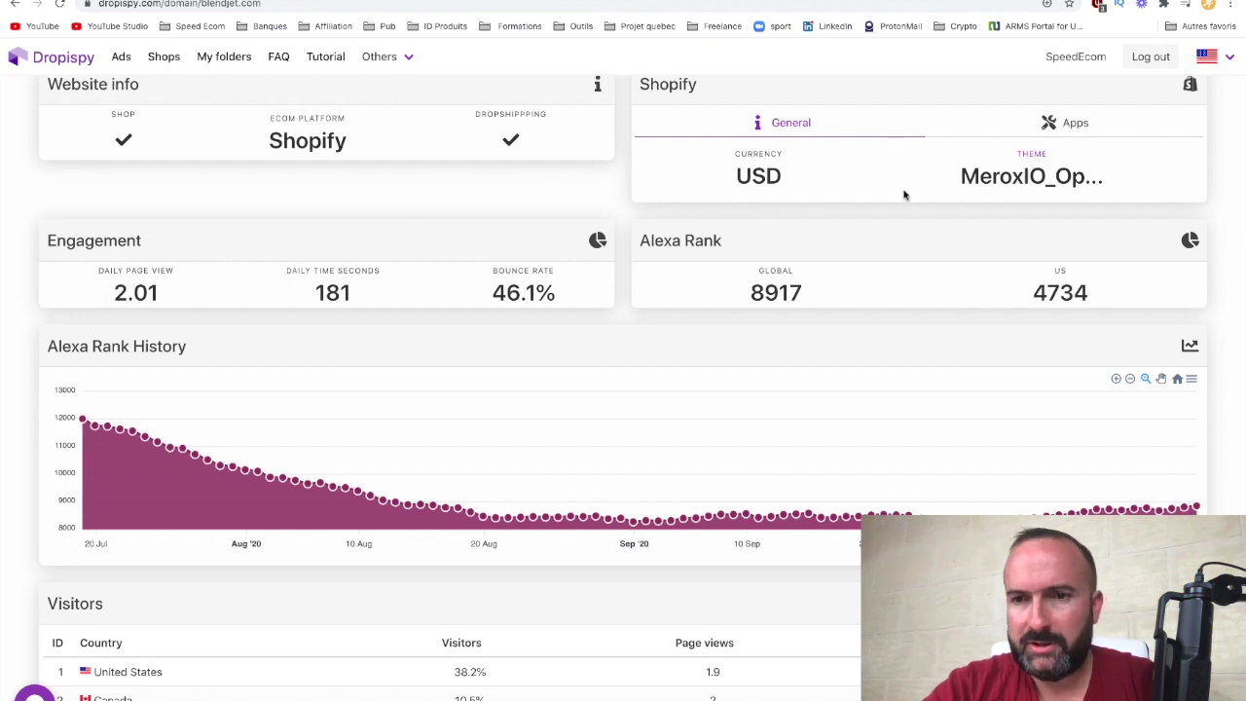
pyautogui.scroll(-1, 634, 351)
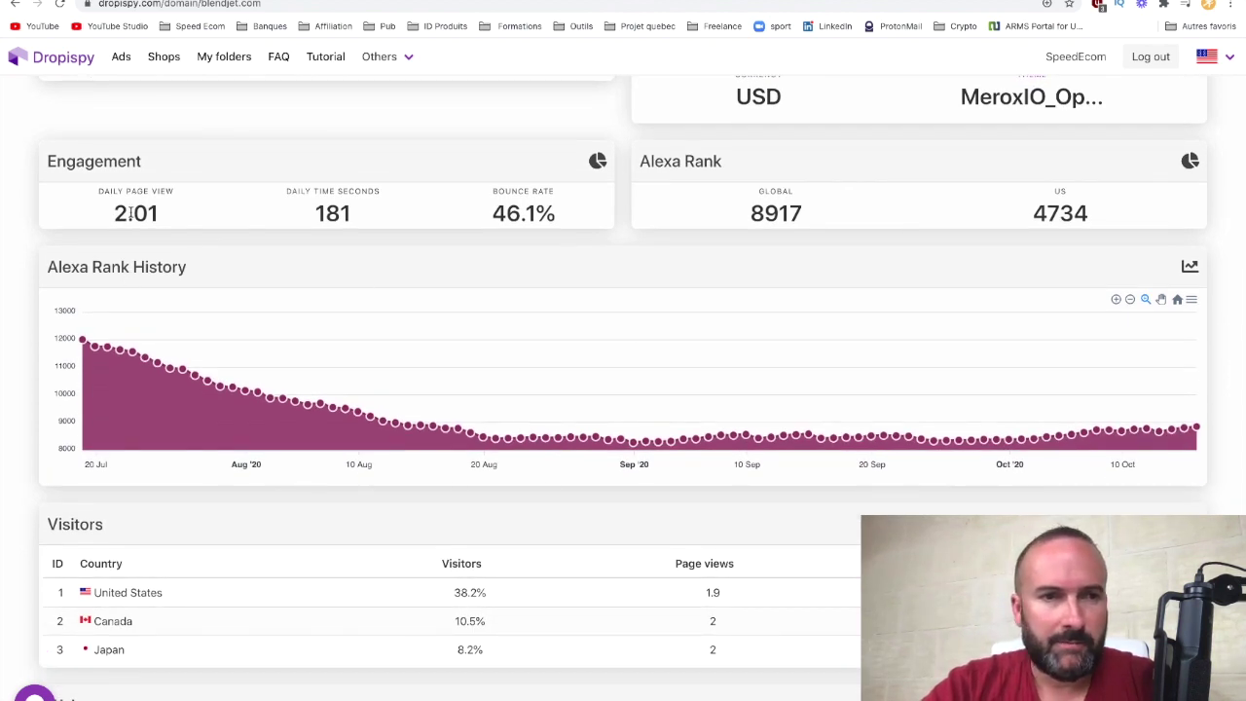
pyautogui.scroll(-1, 503, 310)
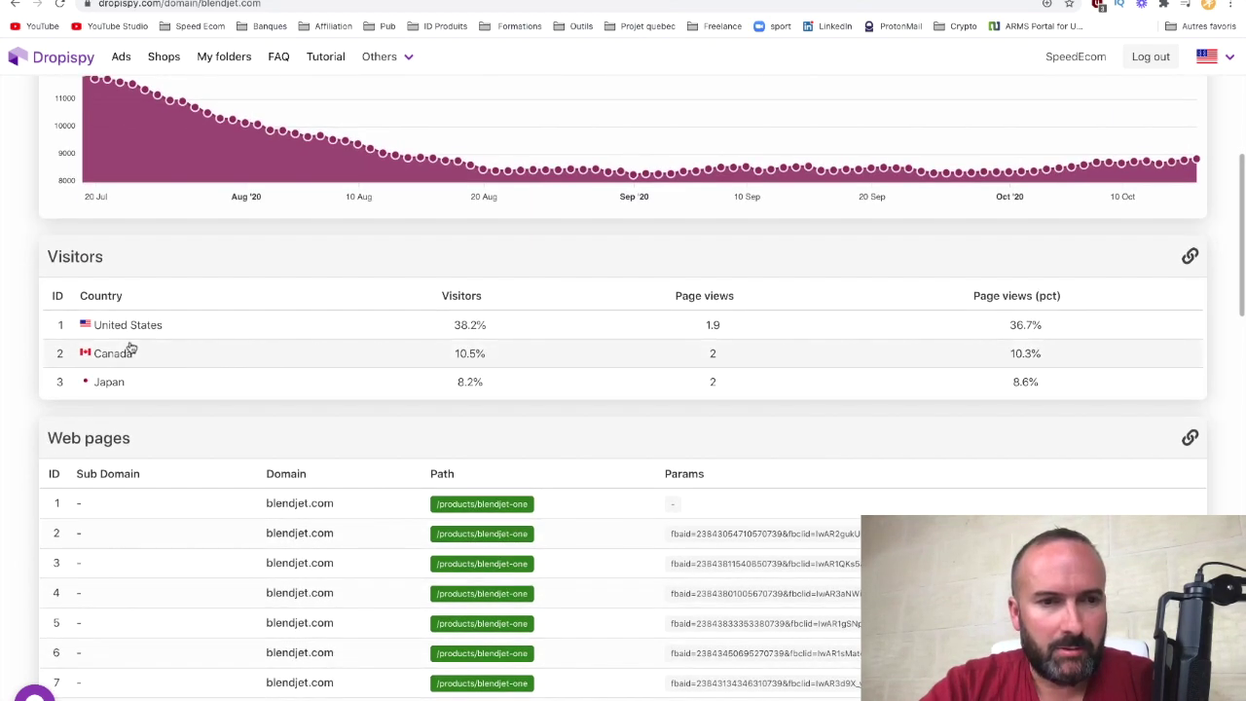
pyautogui.scroll(-2, 578, 462)
pyautogui.scroll(-6, 578, 462)
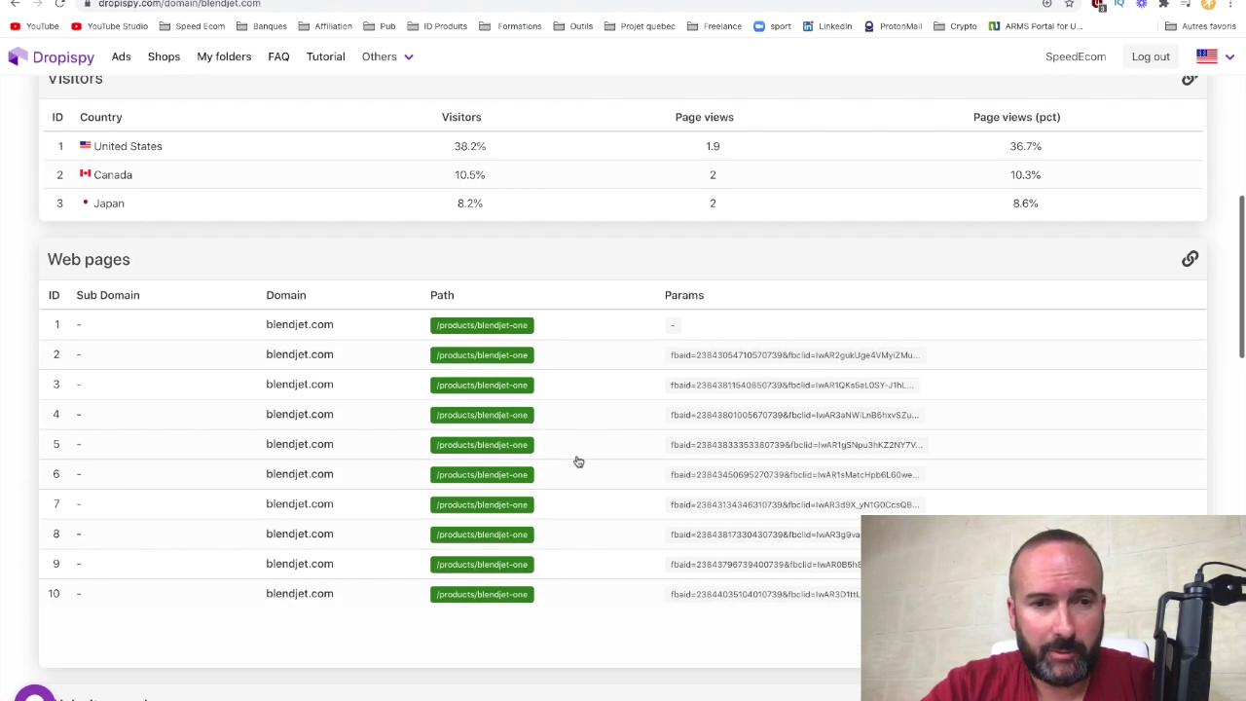
# Look over blendjet.com's Facebook ads and Shopify products, and go back to the Best Dropshipping Shops list.
pyautogui.scroll(-6, 578, 462)
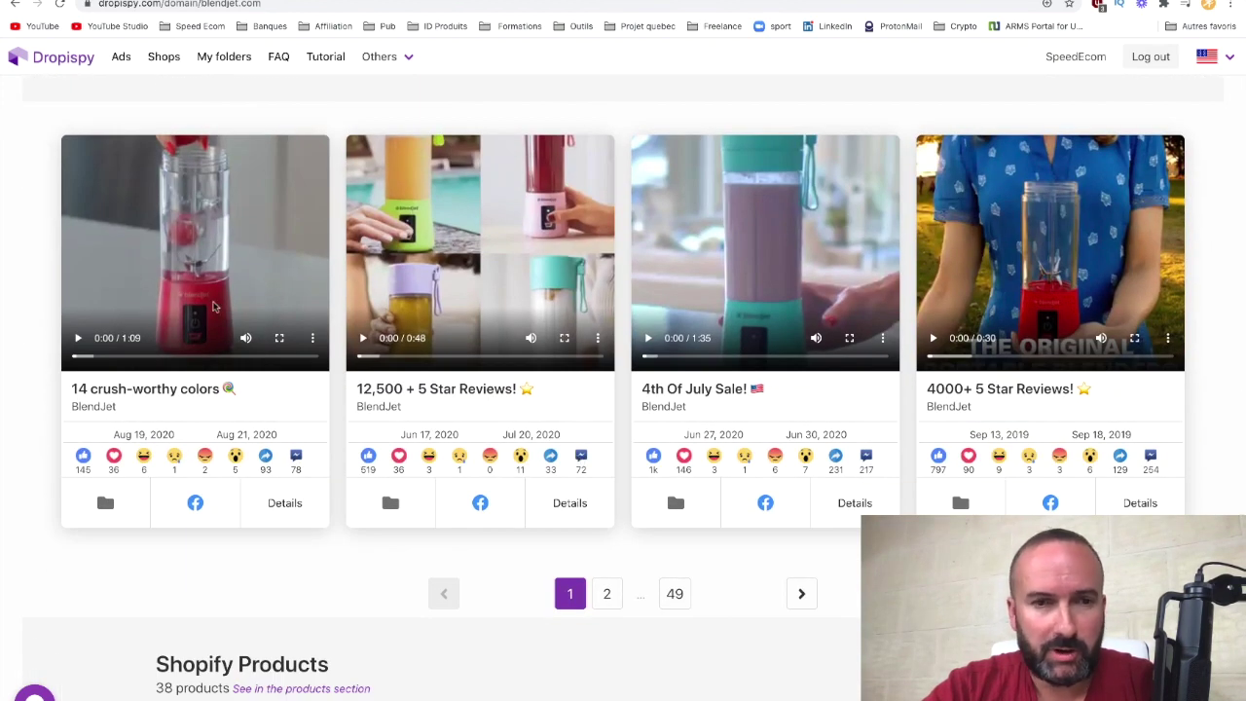
pyautogui.scroll(-3, 657, 403)
pyautogui.scroll(-3, 656, 403)
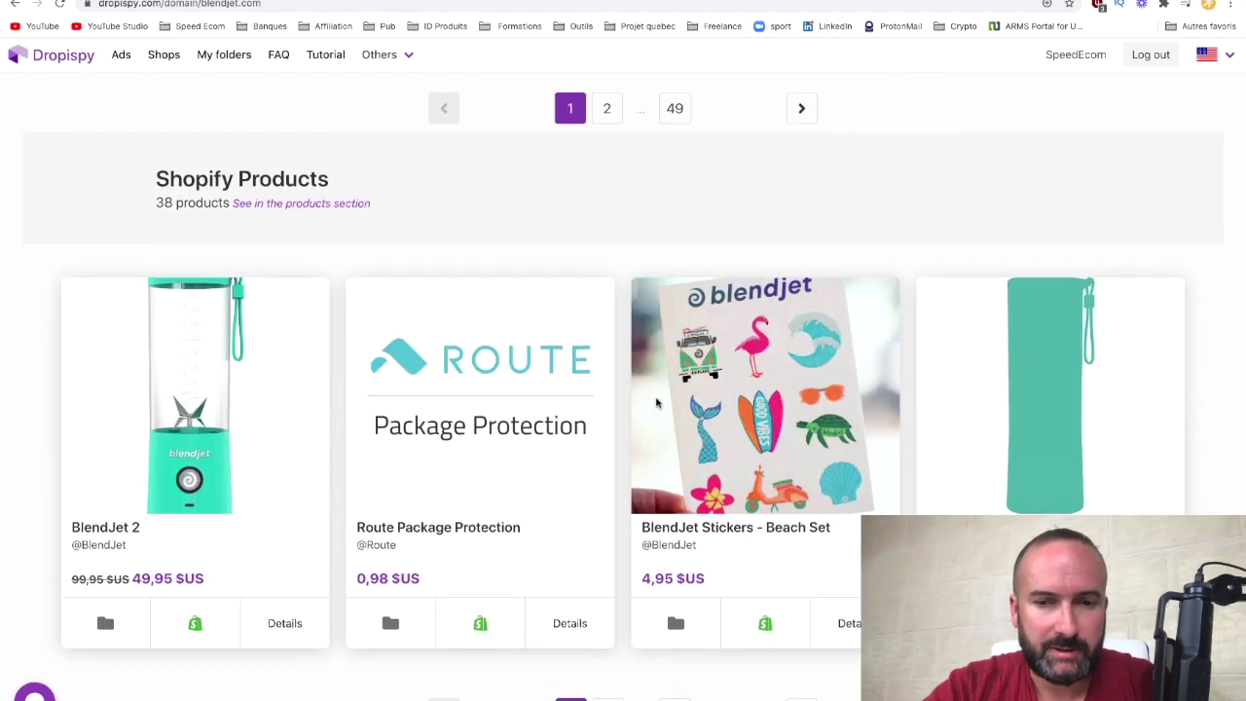
pyautogui.scroll(15, 656, 403)
pyautogui.scroll(10, 657, 403)
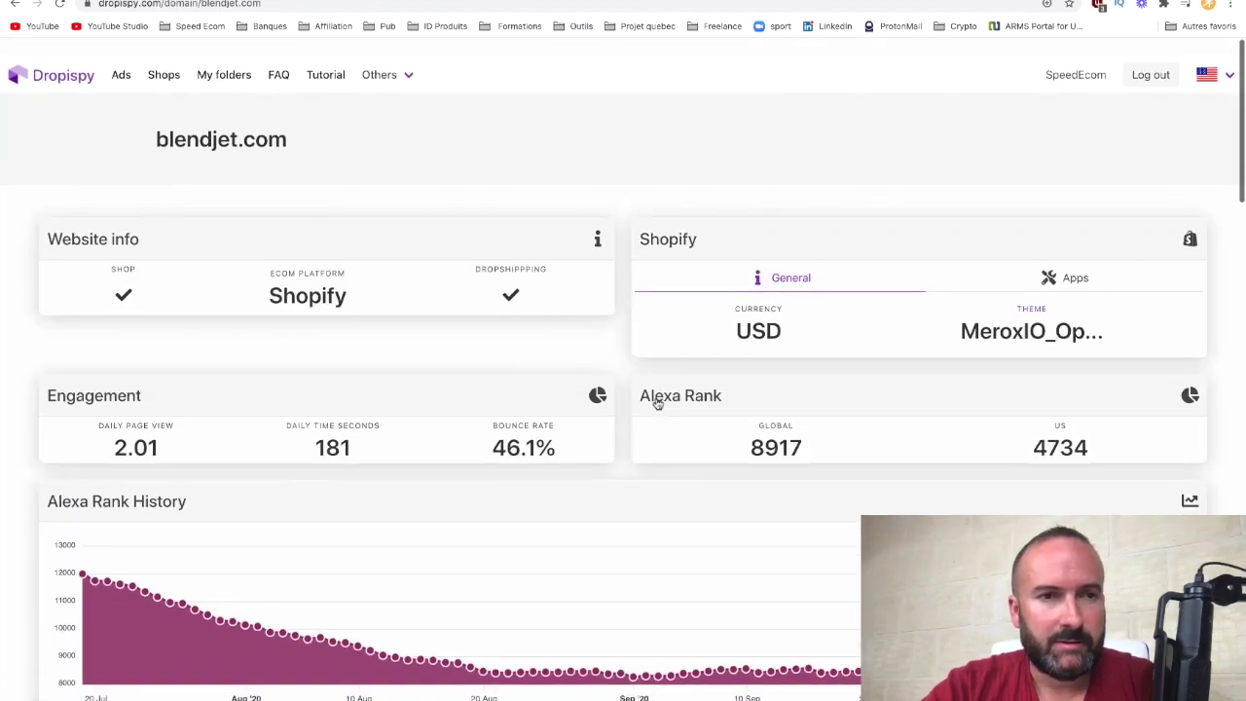
pyautogui.click(14, 4)
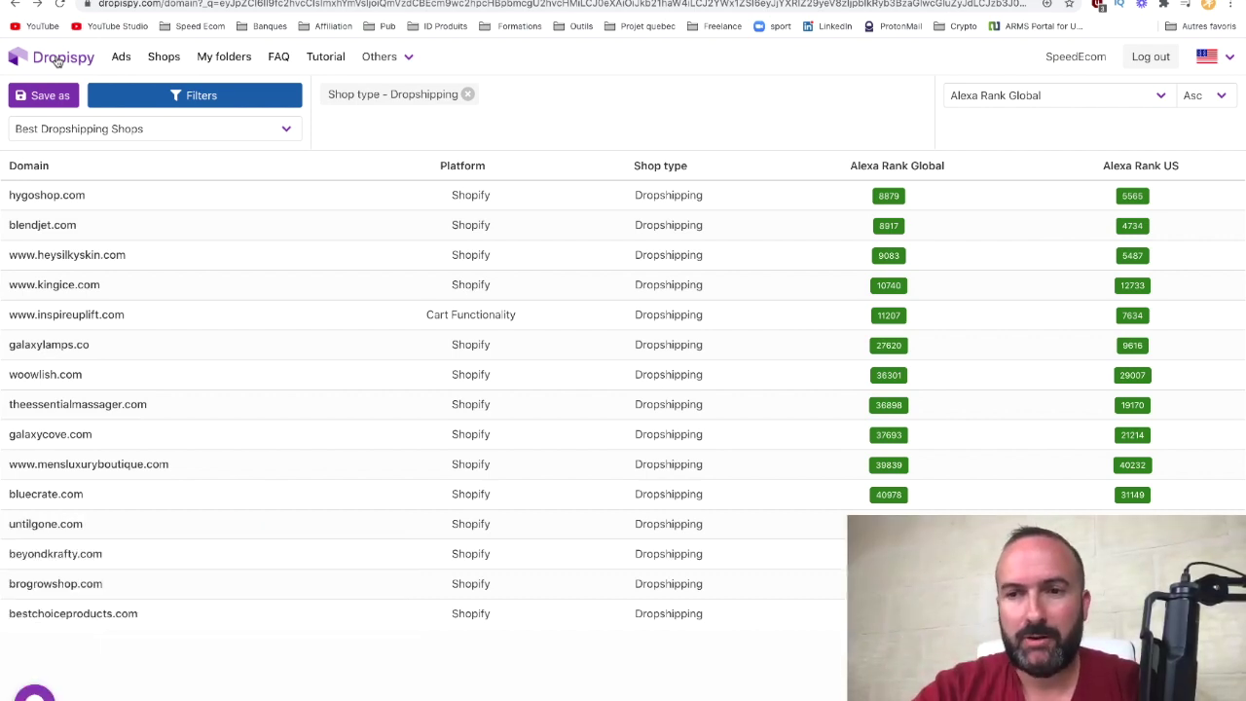
# Sort the dropshipping shops by Alexa Rank US in ascending order and look at the available sort directions.
pyautogui.click(1149, 167)
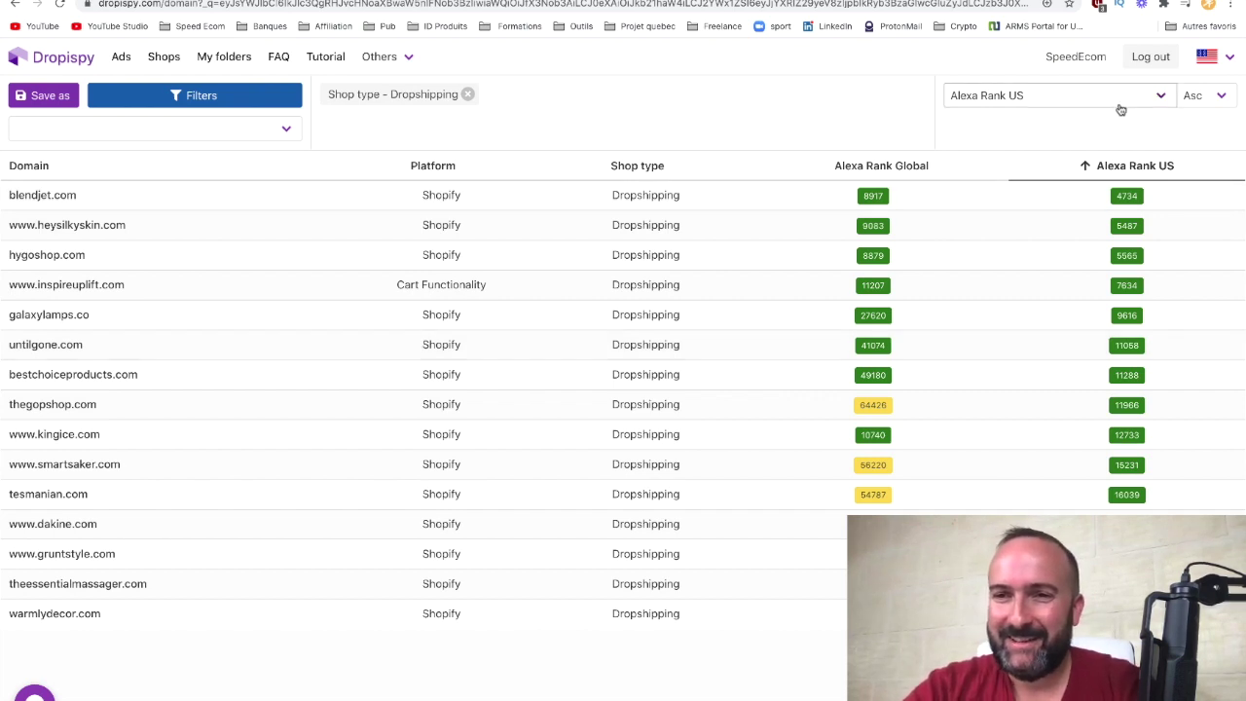
pyautogui.click(1193, 95)
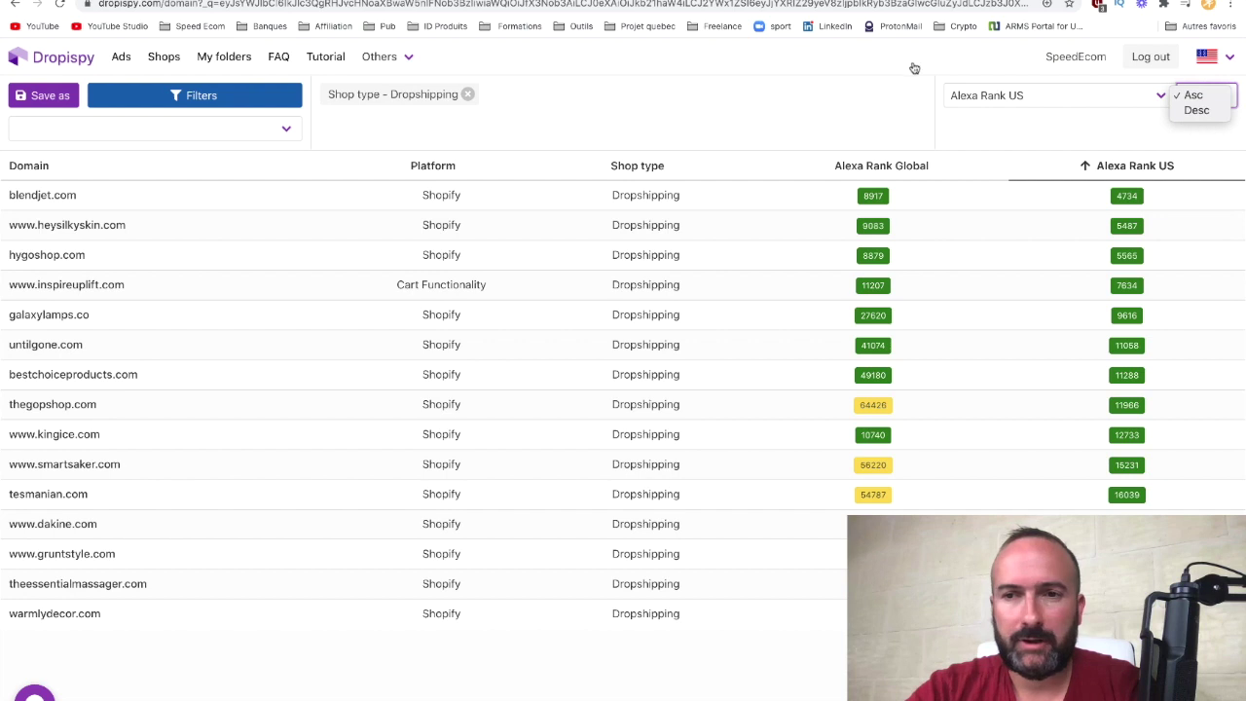
pyautogui.click(837, 69)
pyautogui.click(409, 60)
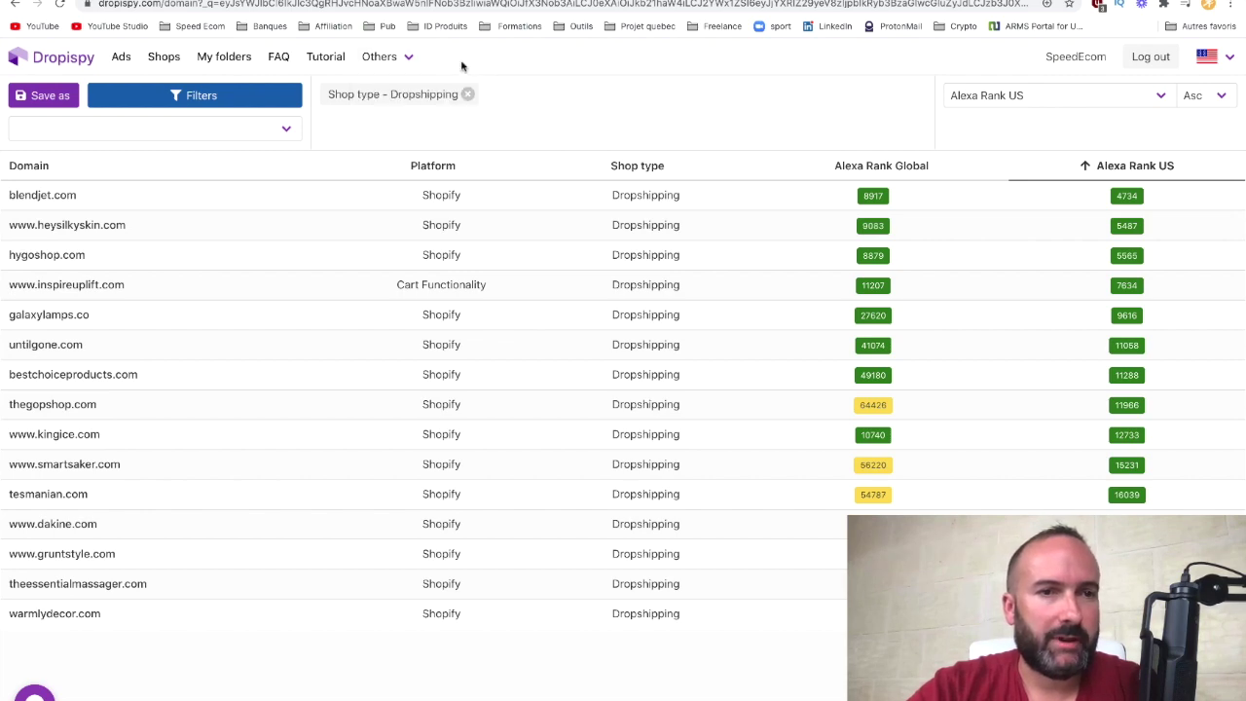
# Open the ads list and lower the minimum likes in the search filters to the start of the range.
pyautogui.click(115, 55)
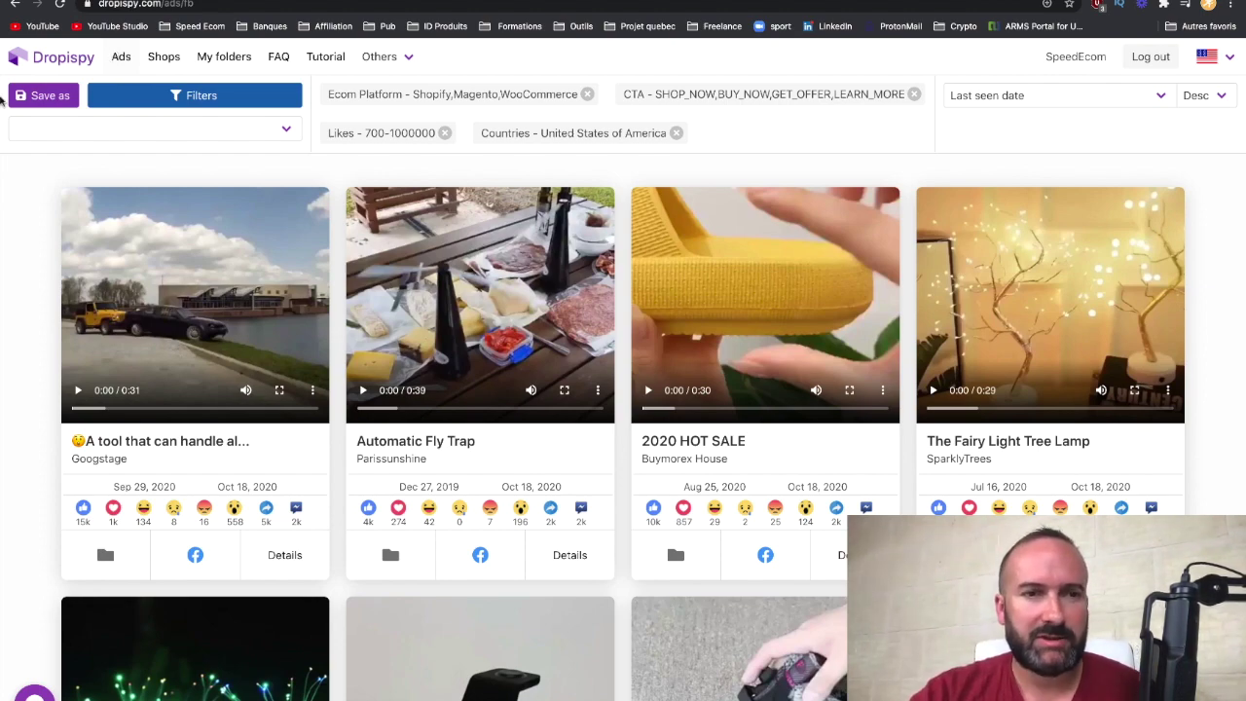
pyautogui.click(190, 97)
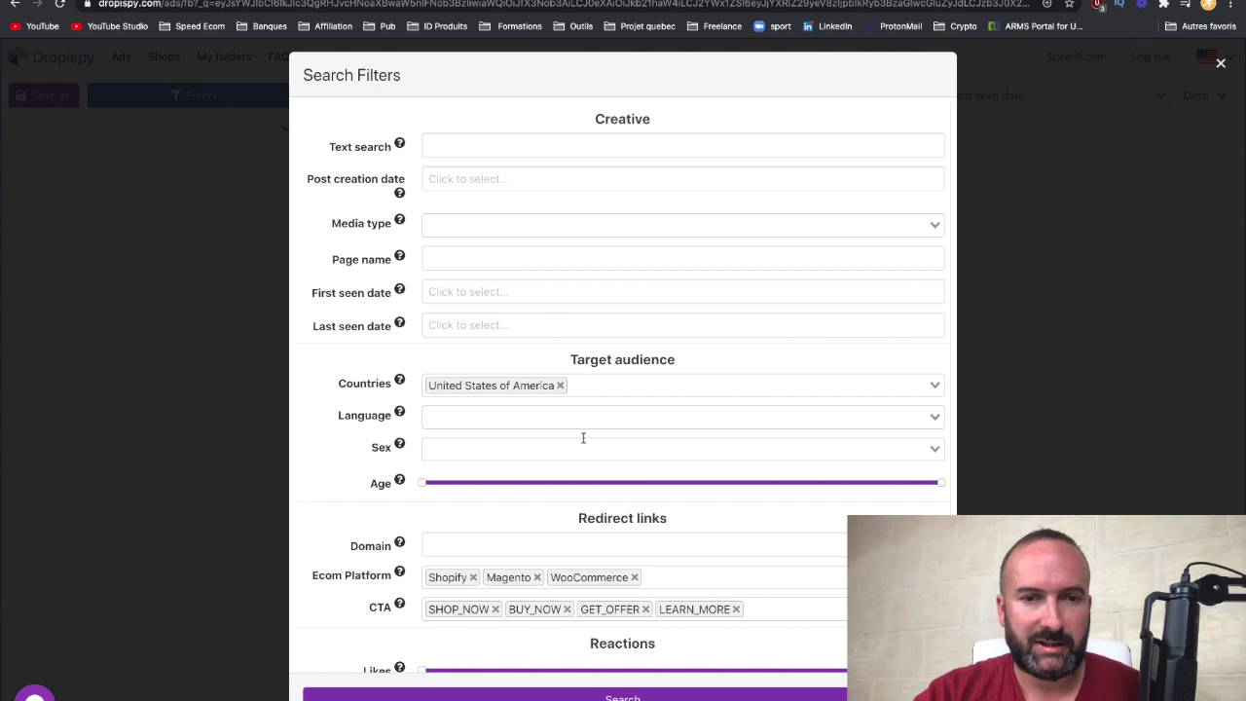
pyautogui.scroll(-3, 582, 437)
pyautogui.scroll(-3, 568, 457)
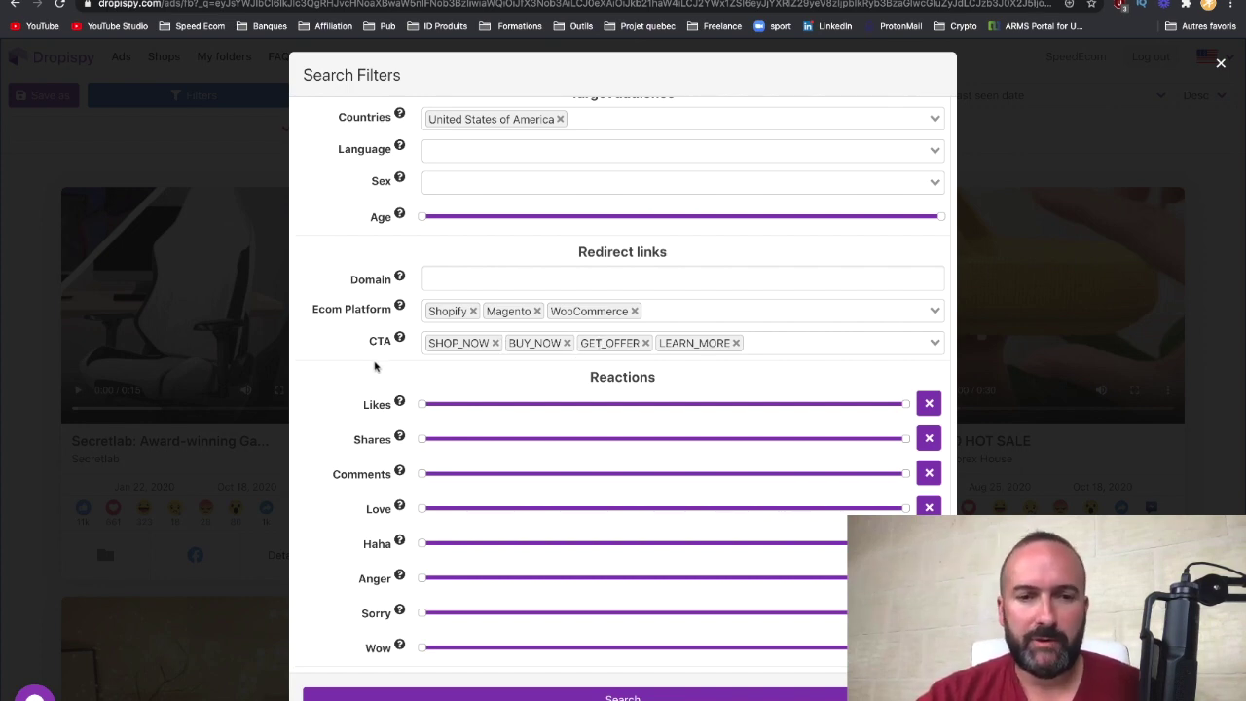
pyautogui.moveTo(422, 404); pyautogui.dragTo(348, 400)
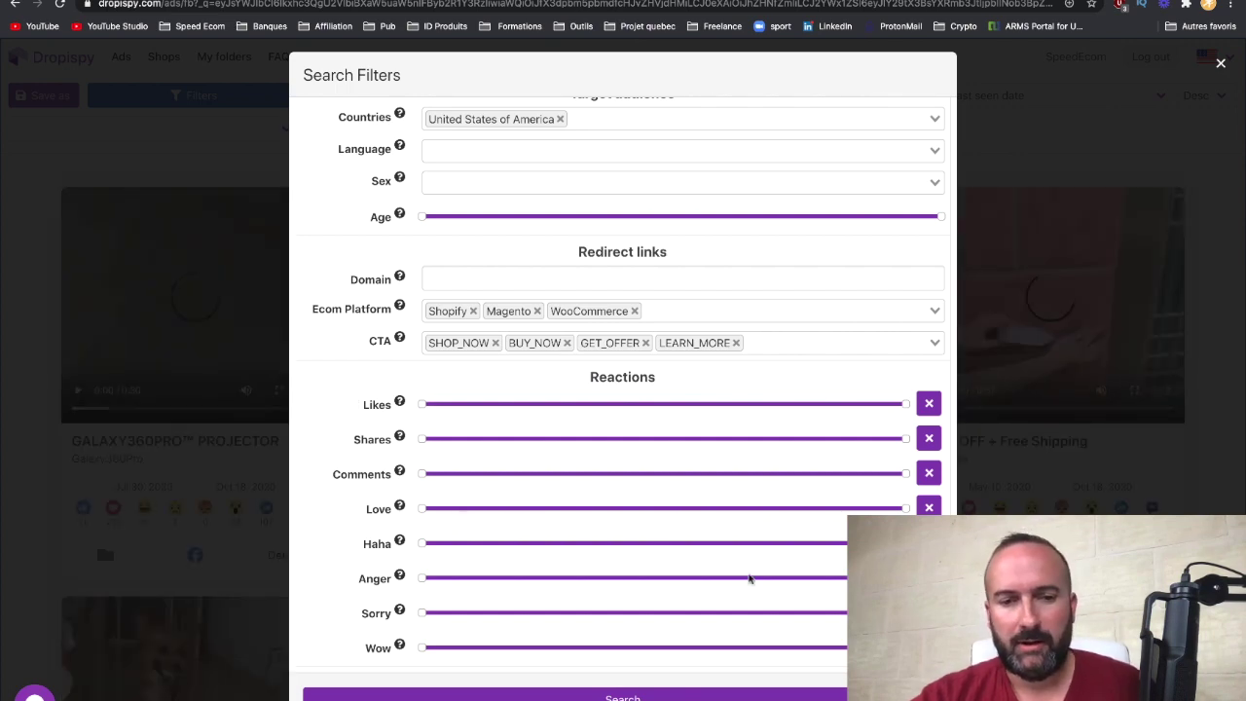
pyautogui.click(1221, 65)
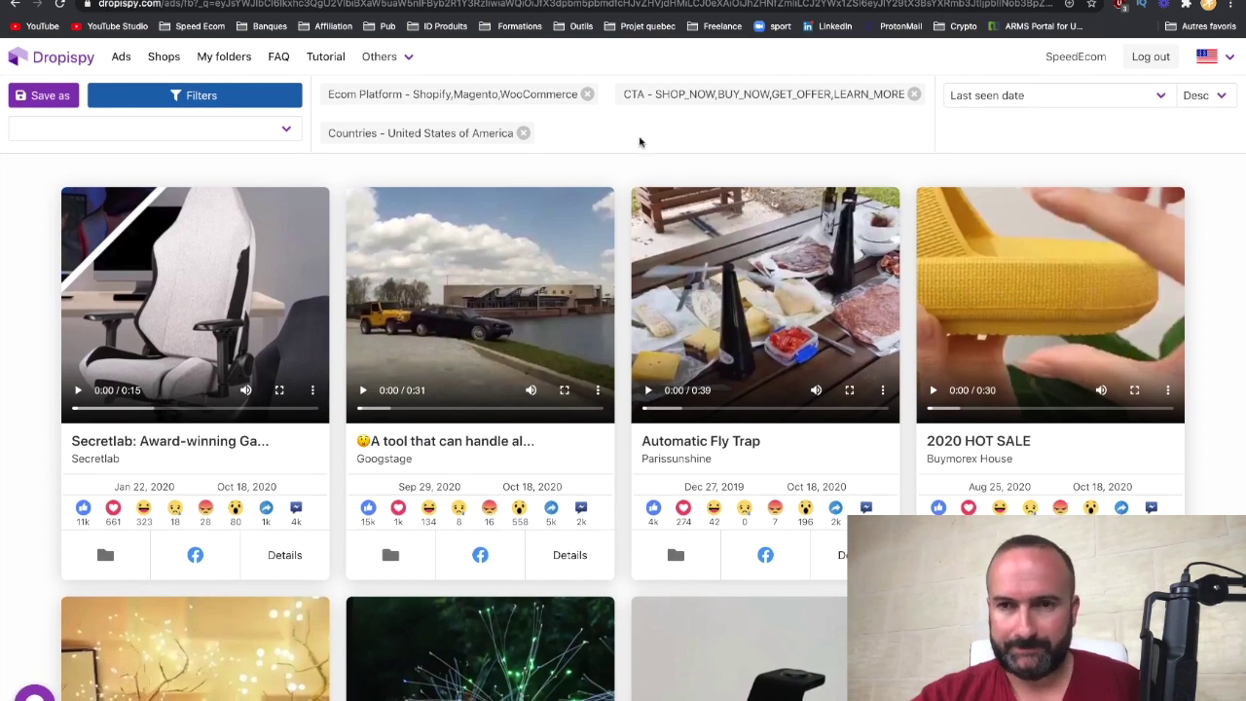
# Sort the ads by post creation date, and re-sort them by shares.
pyautogui.click(997, 96)
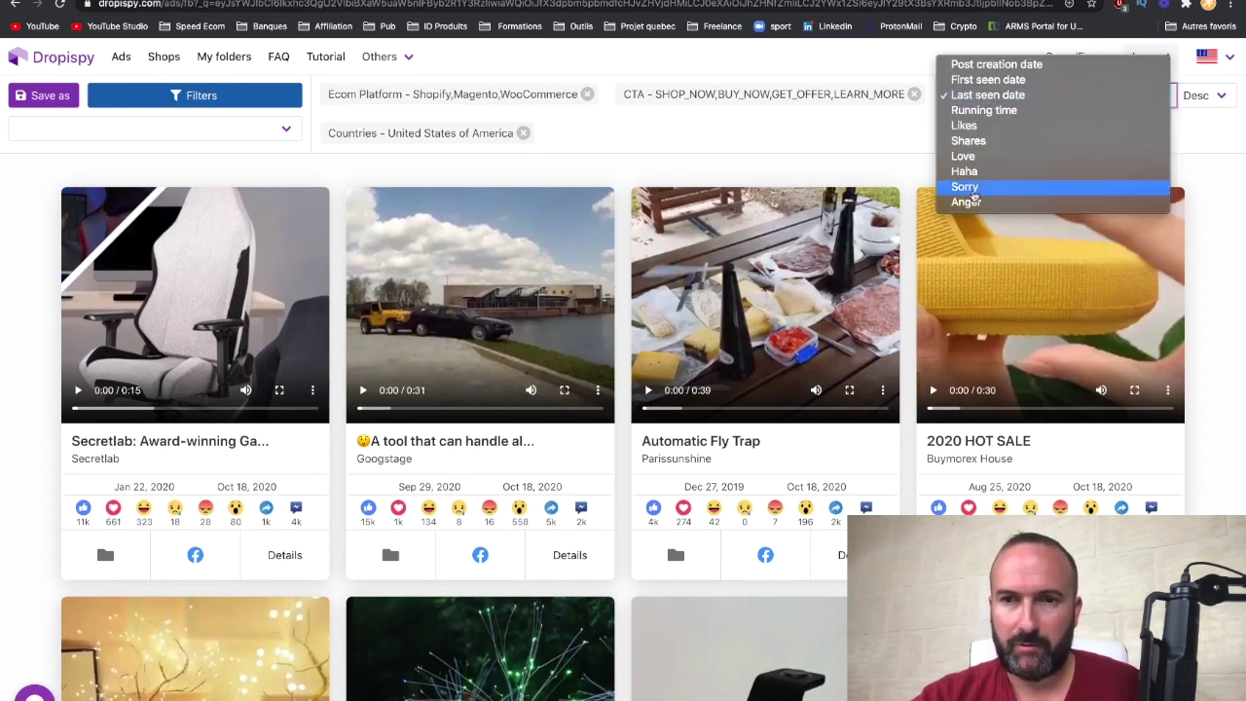
pyautogui.click(1002, 66)
pyautogui.click(1051, 94)
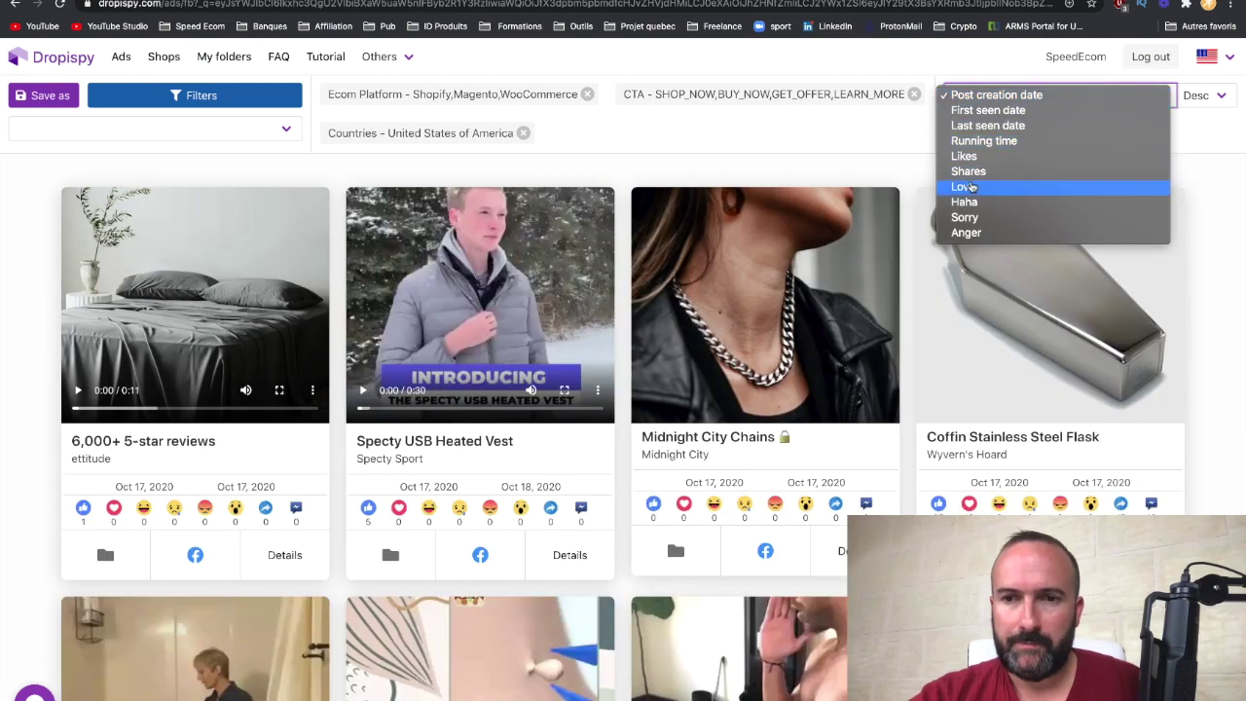
pyautogui.press('Escape')
pyautogui.press('s')
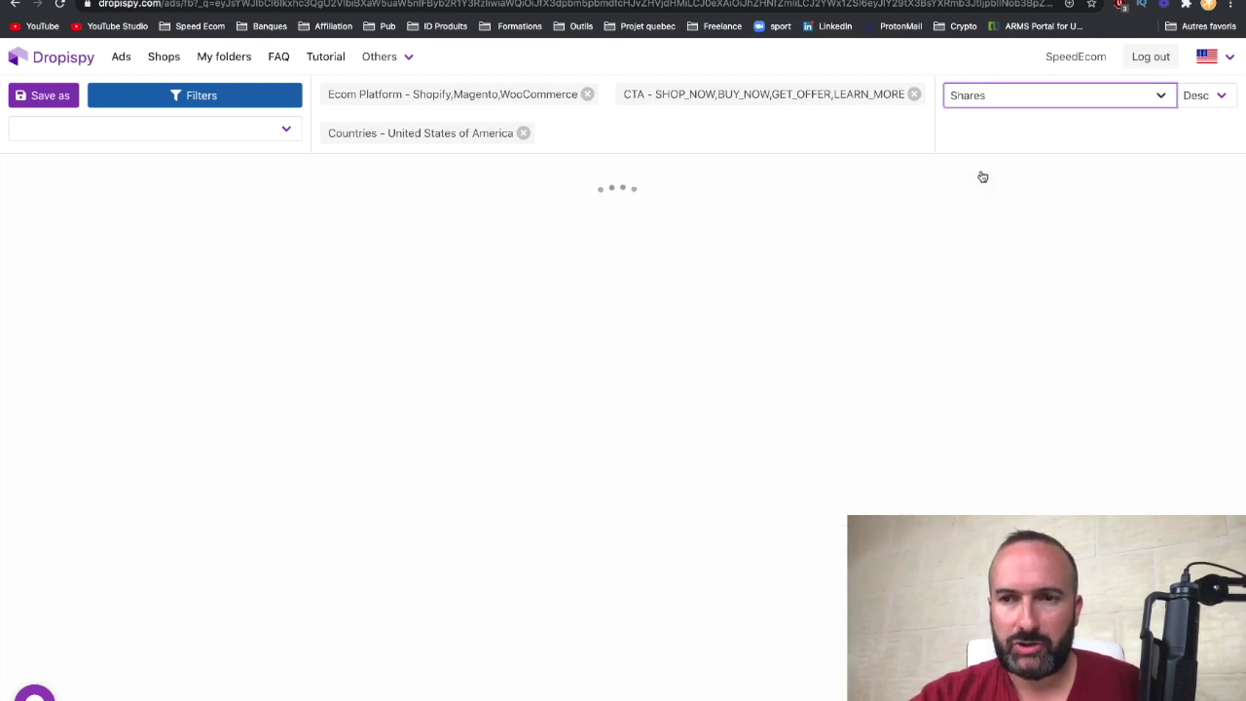